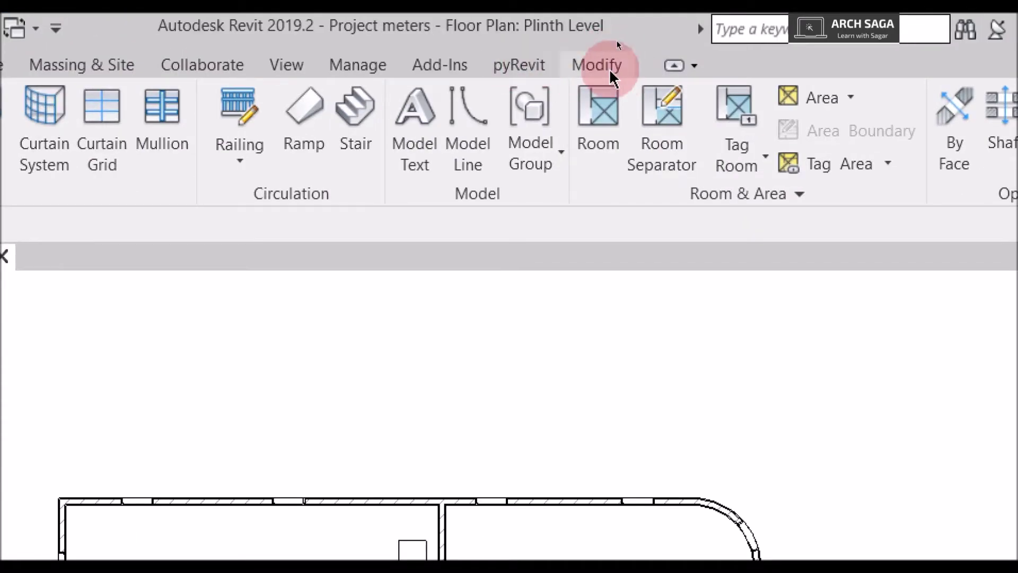
left_click(610, 69)
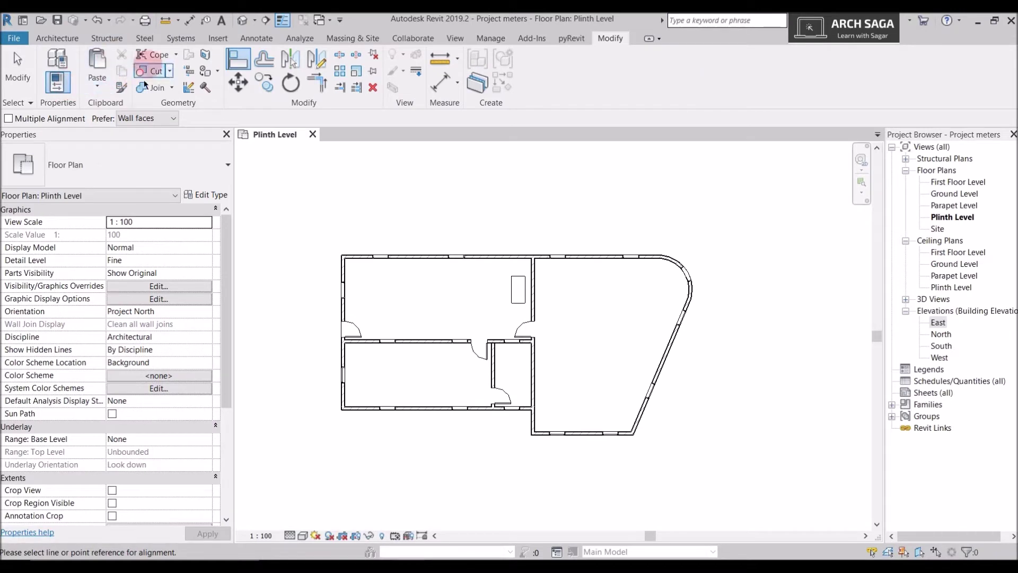
key("Escape")
key("Escape")
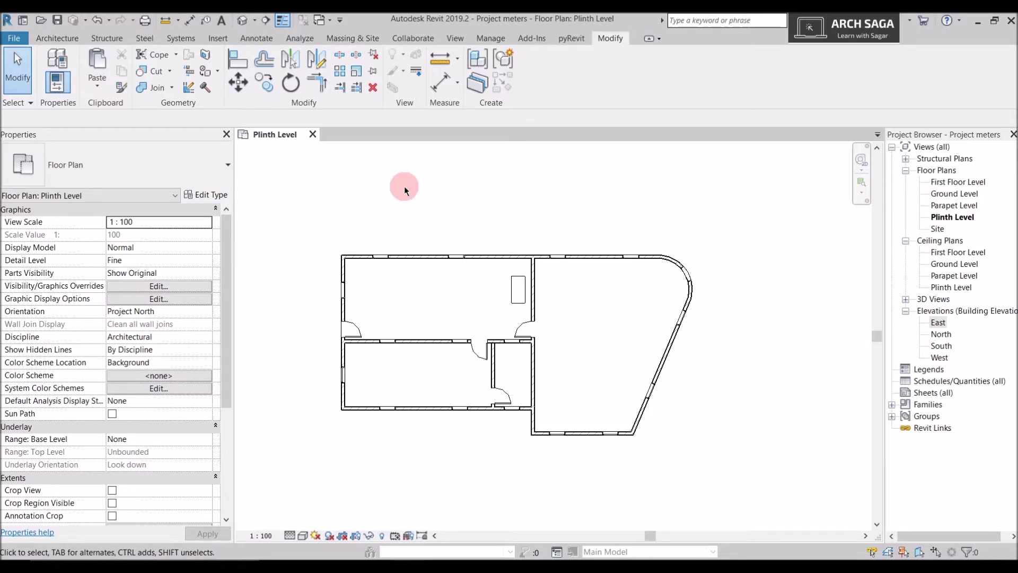
left_click(14, 38)
left_click(437, 166)
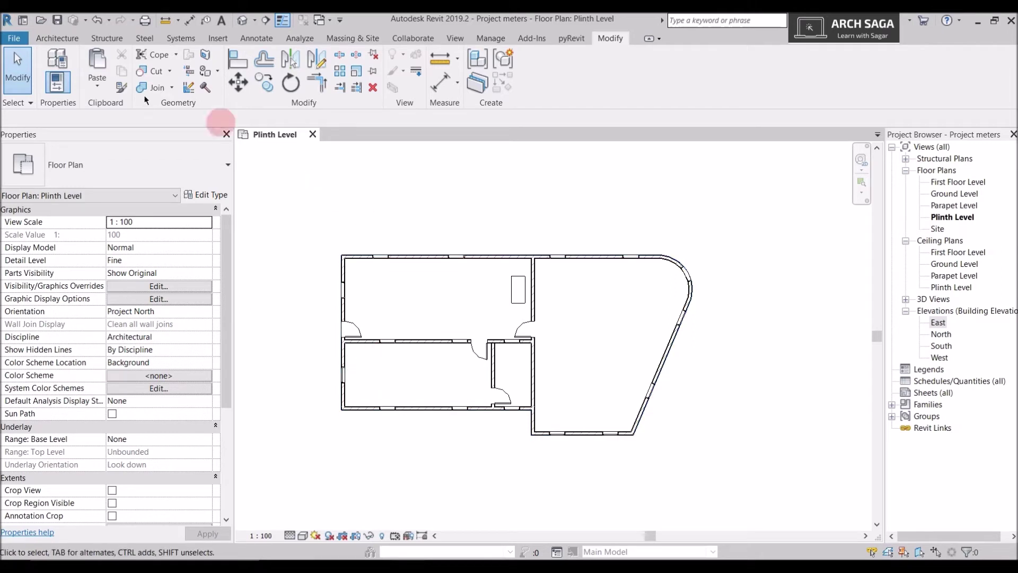
scroll(432, 261, "up", 1)
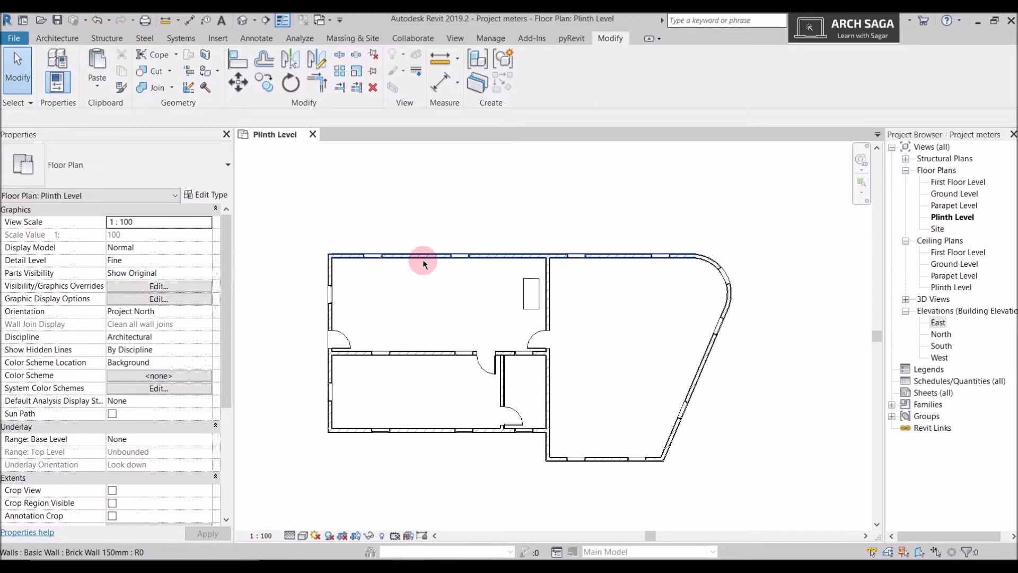
left_click(422, 262)
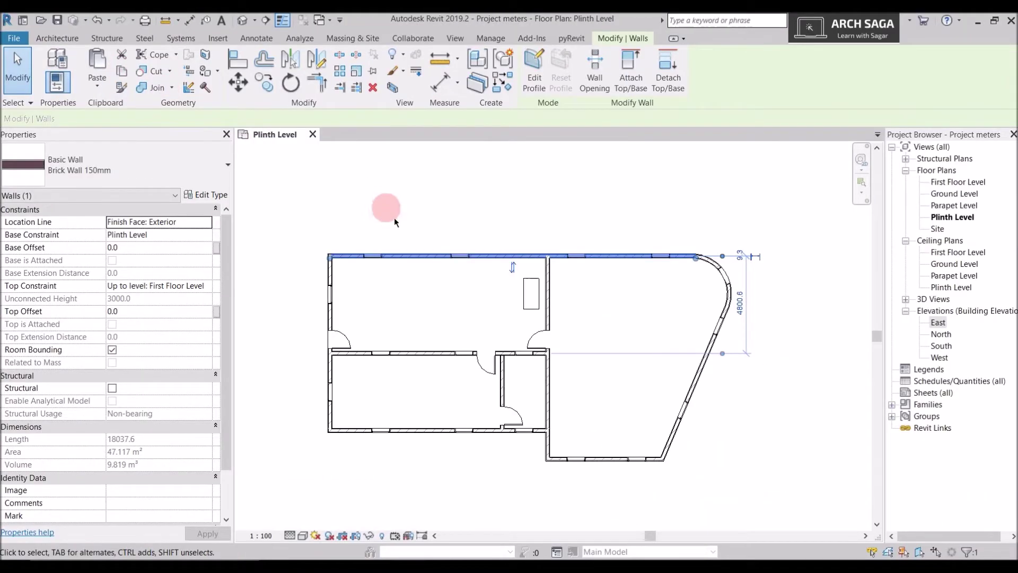
left_click(324, 167)
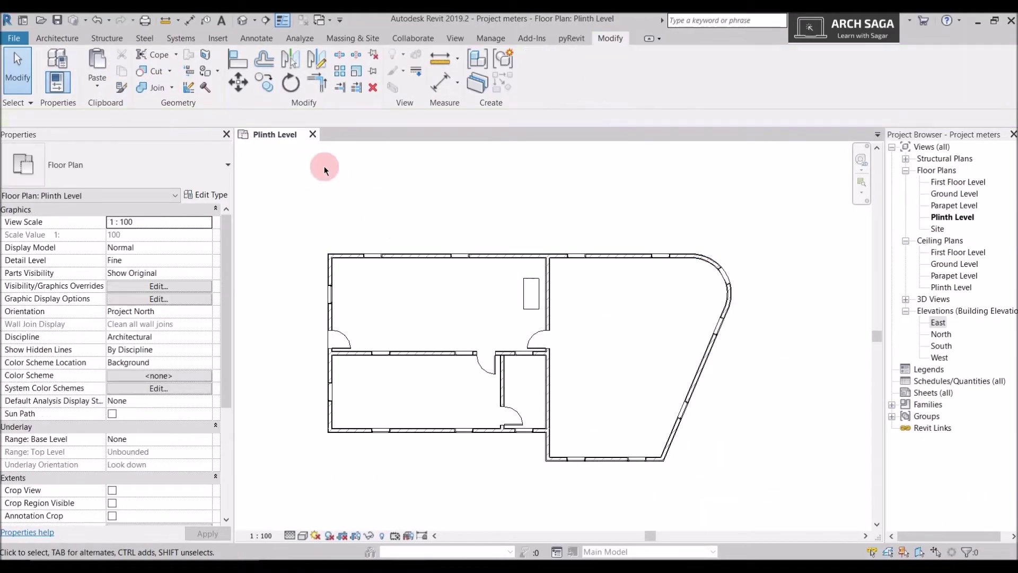
left_click(122, 73)
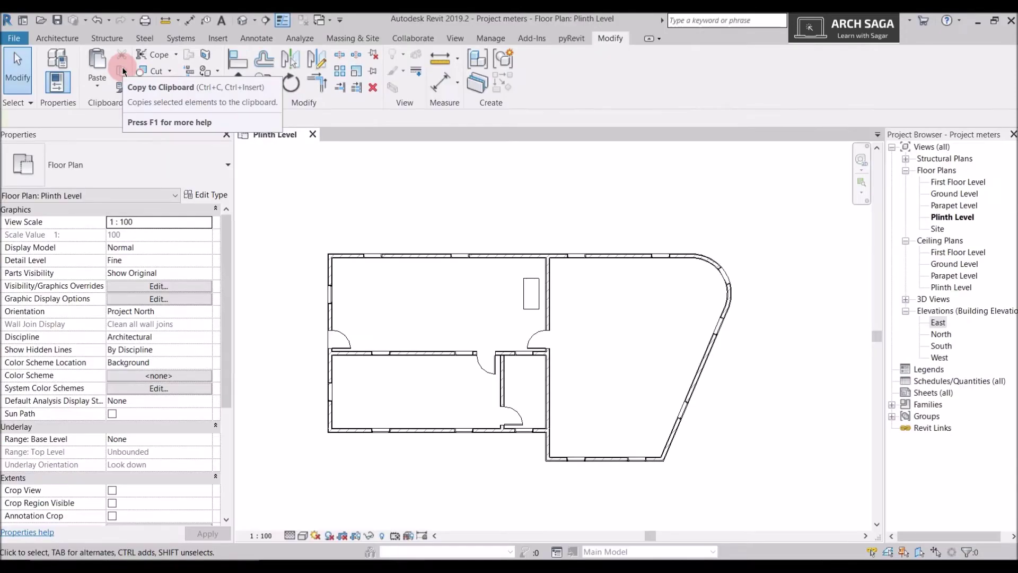
left_click(425, 256)
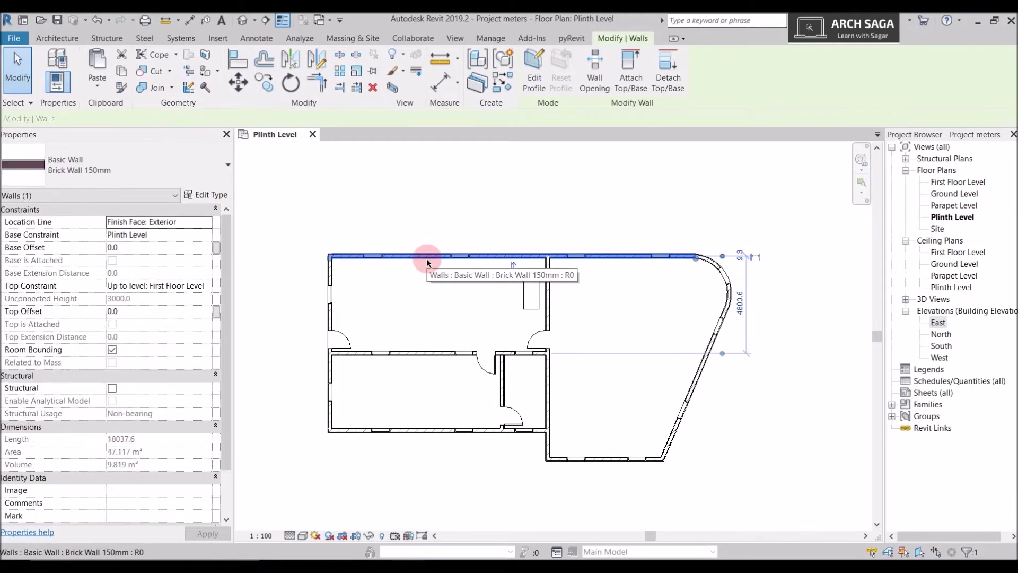
scroll(364, 260, "up", 1)
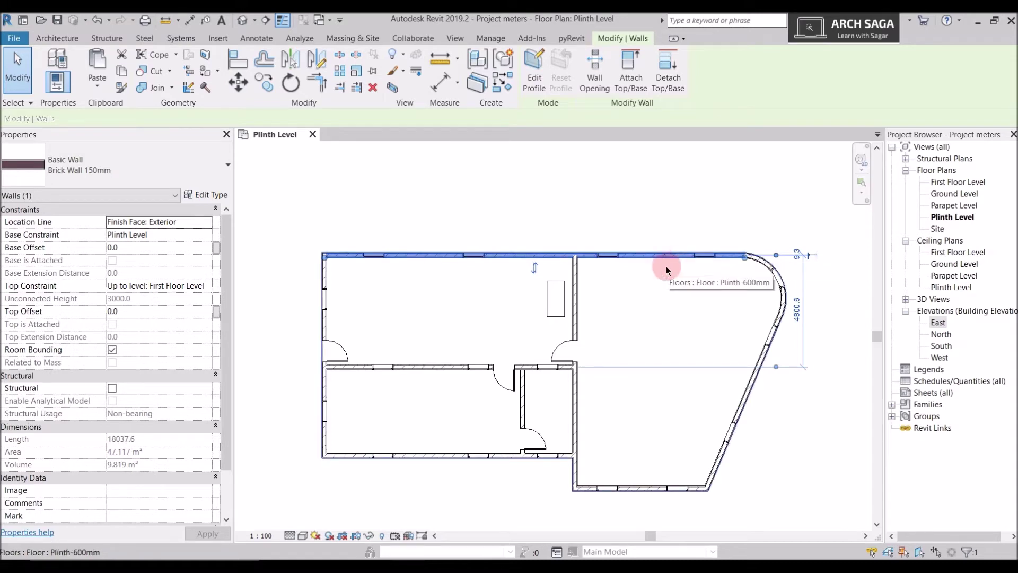
key("Escape")
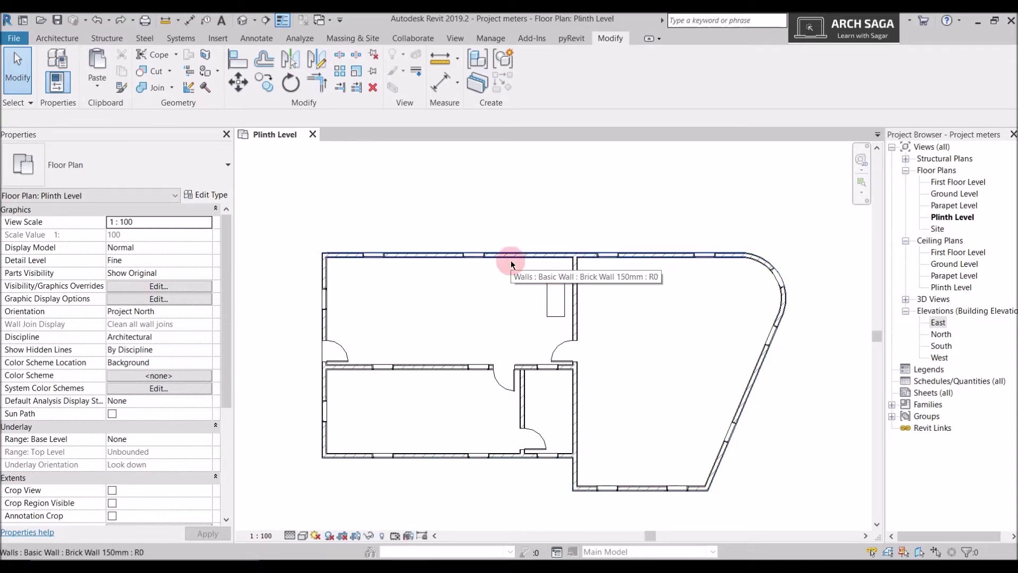
Step: Copy the long north exterior wall to the clipboard and paste a duplicate 5000 mm directly north of it in the Plinth Level plan
left_click(511, 259)
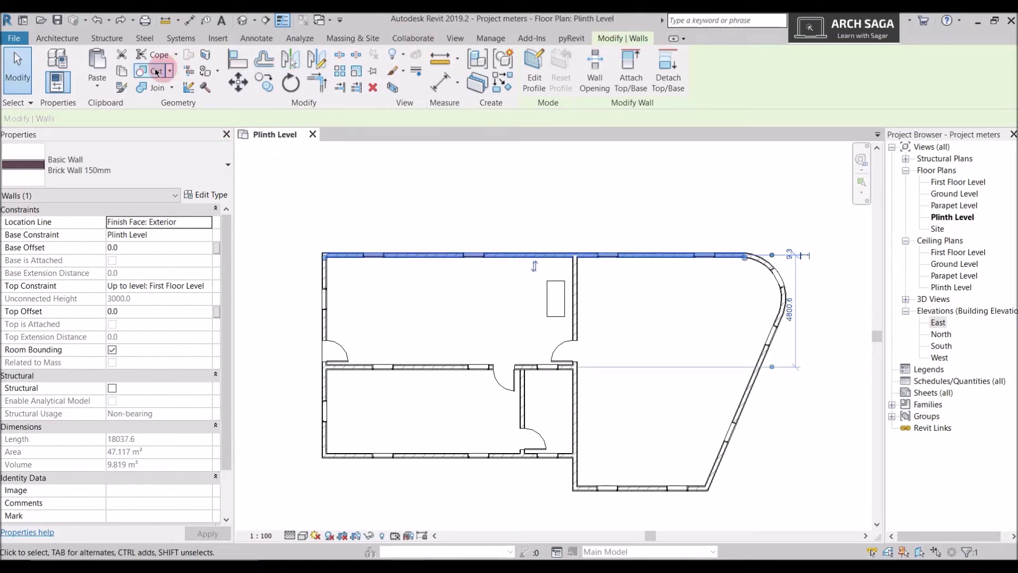
left_click(131, 72)
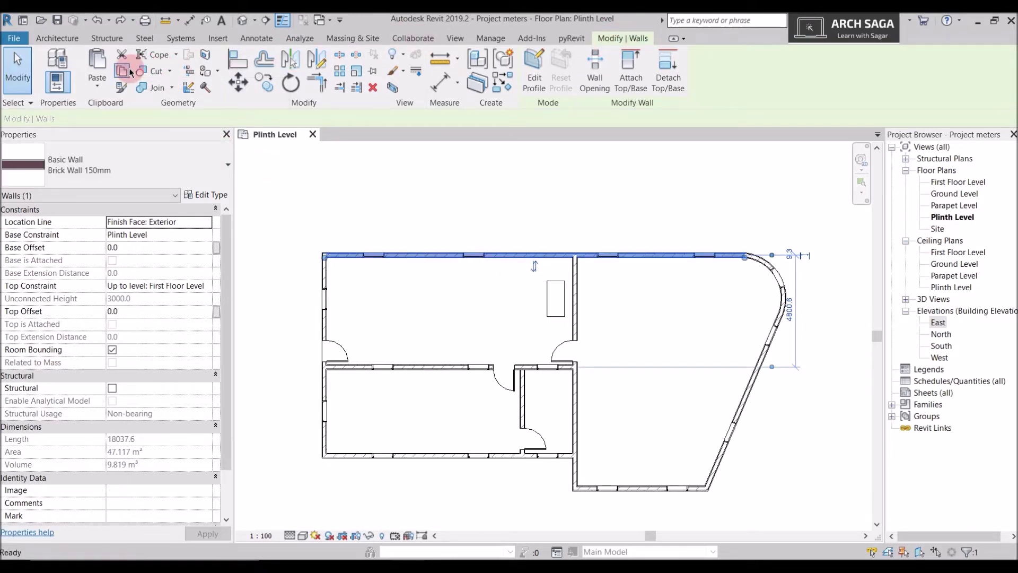
left_click(470, 181)
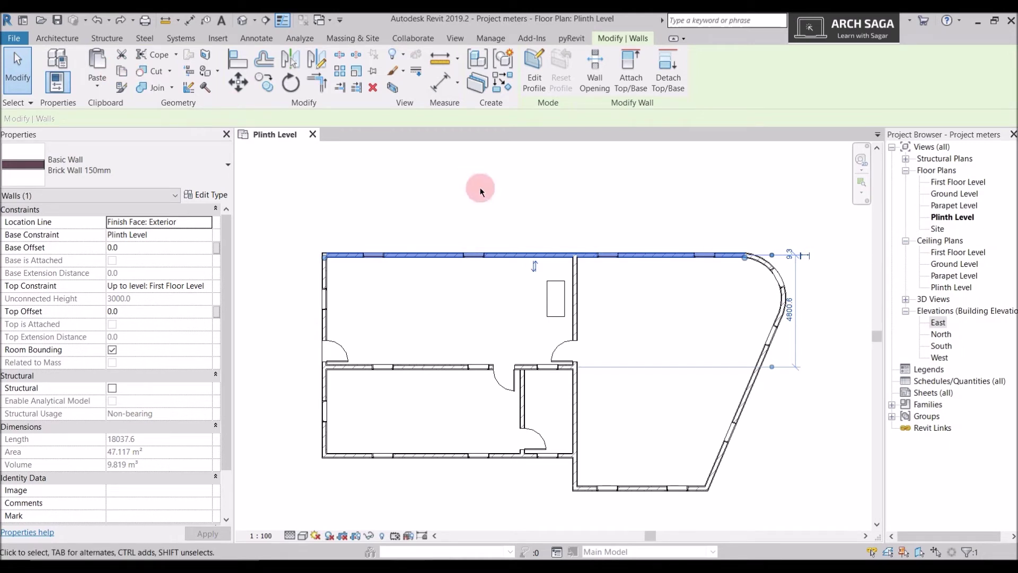
left_click(115, 44)
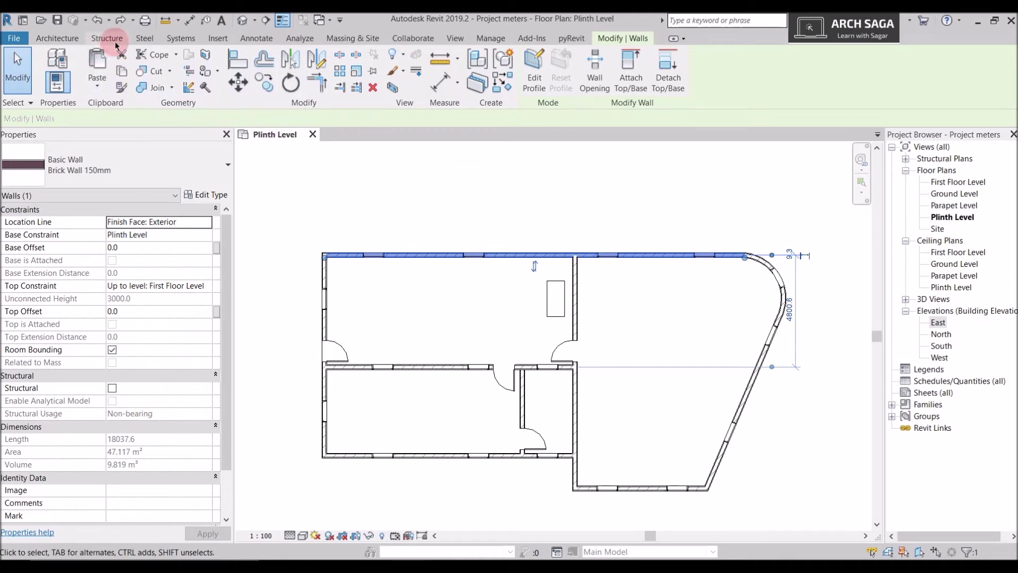
left_click(95, 88)
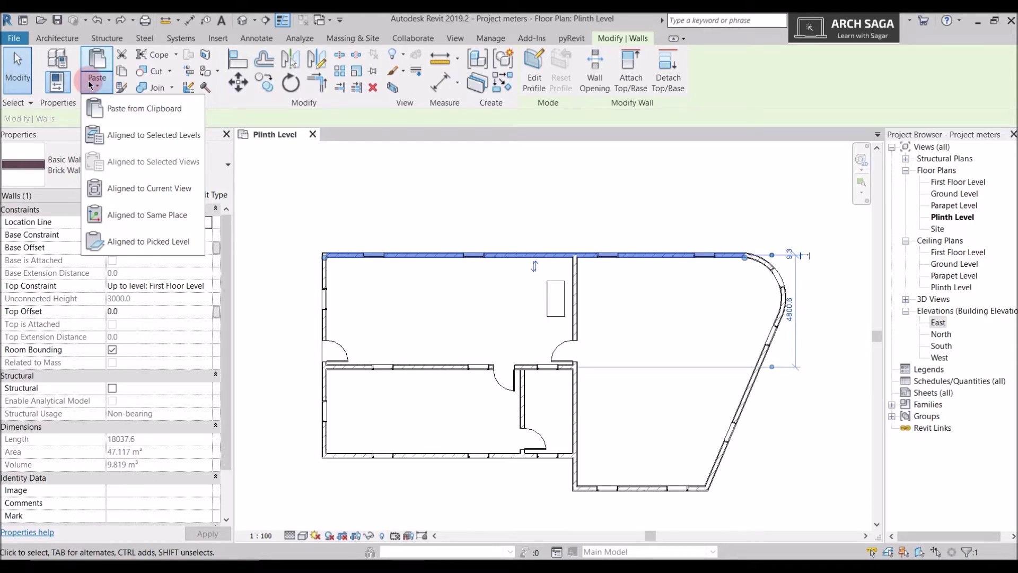
left_click(118, 109)
scroll(329, 169, "down", 2)
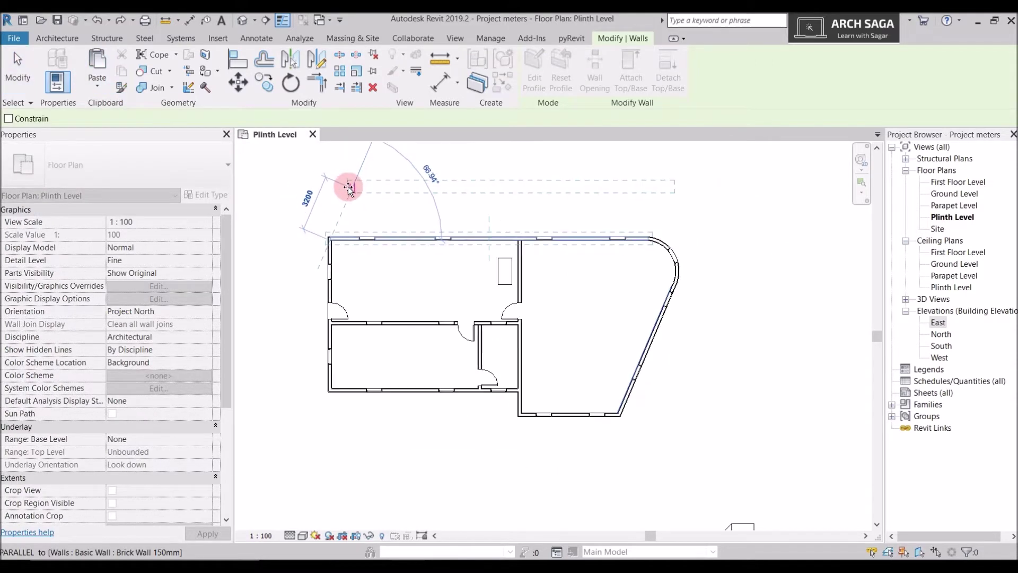
scroll(318, 183, "down", 1)
scroll(579, 171, "down", 1)
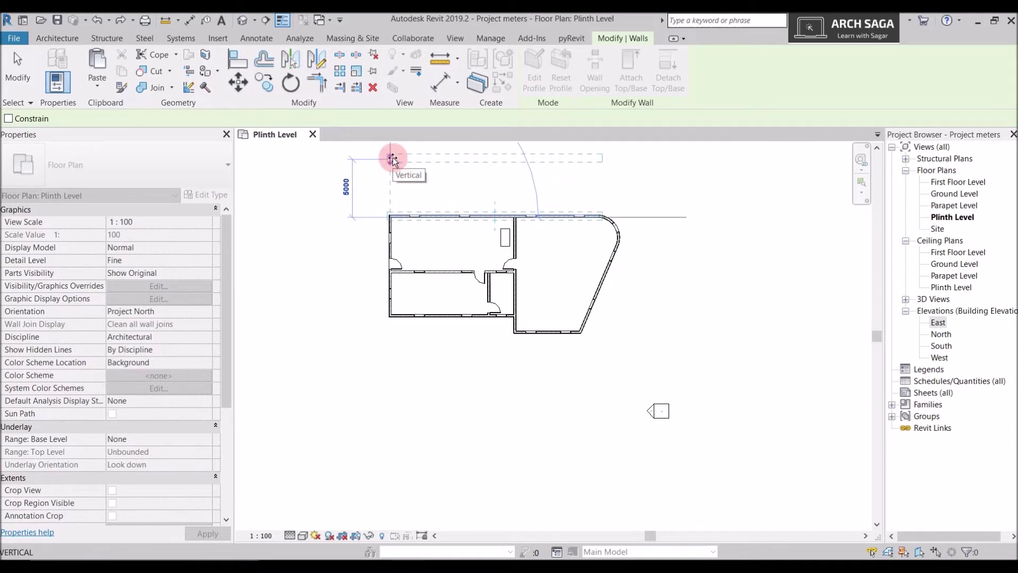
left_click(393, 158)
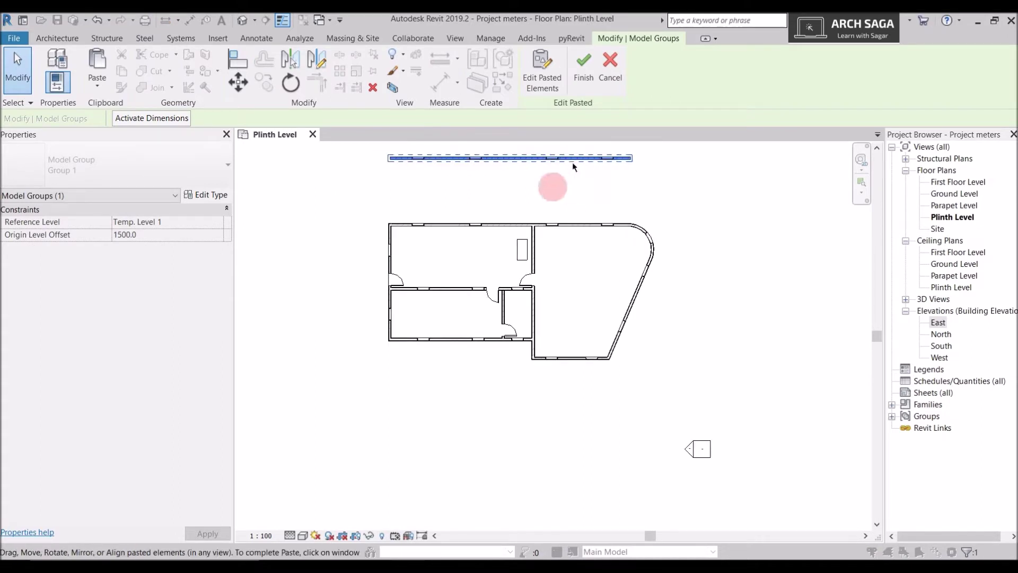
left_click(590, 60)
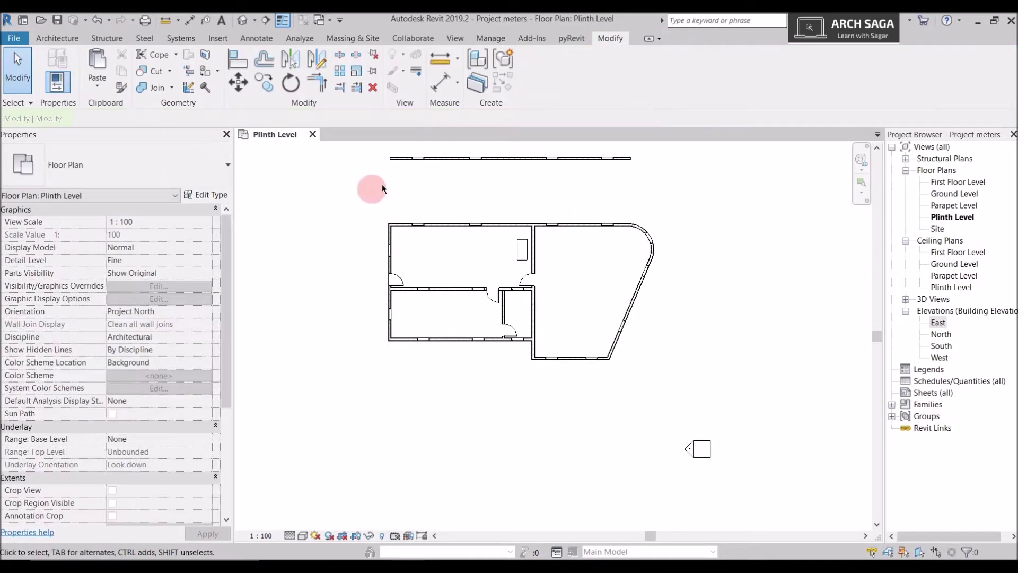
Step: Copy the building's long north exterior wall again and paste it aligned to First Floor Level
middle_click_drag(382, 184, 392, 241)
scroll(409, 273, "up", 3)
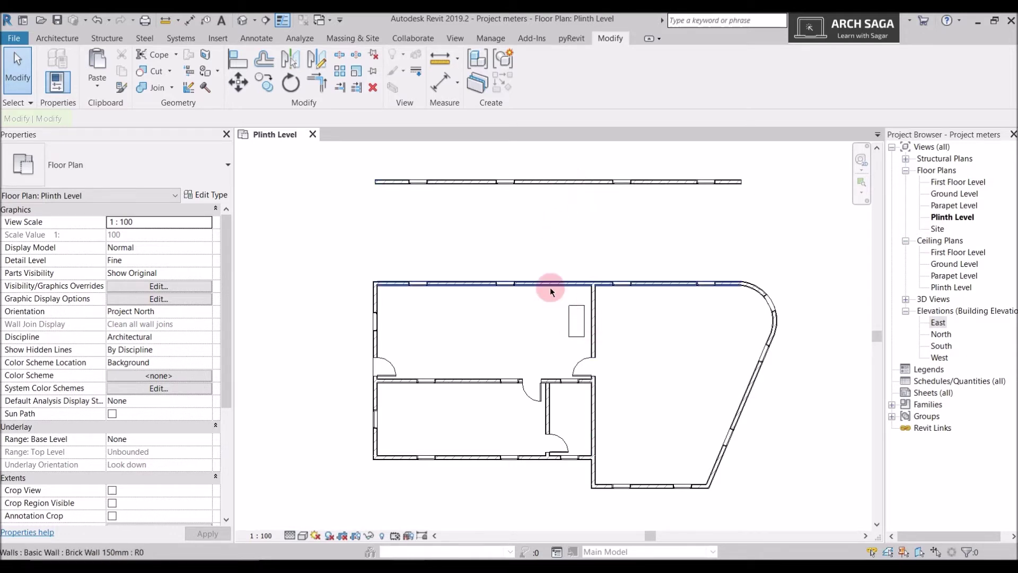
scroll(549, 288, "down", 1)
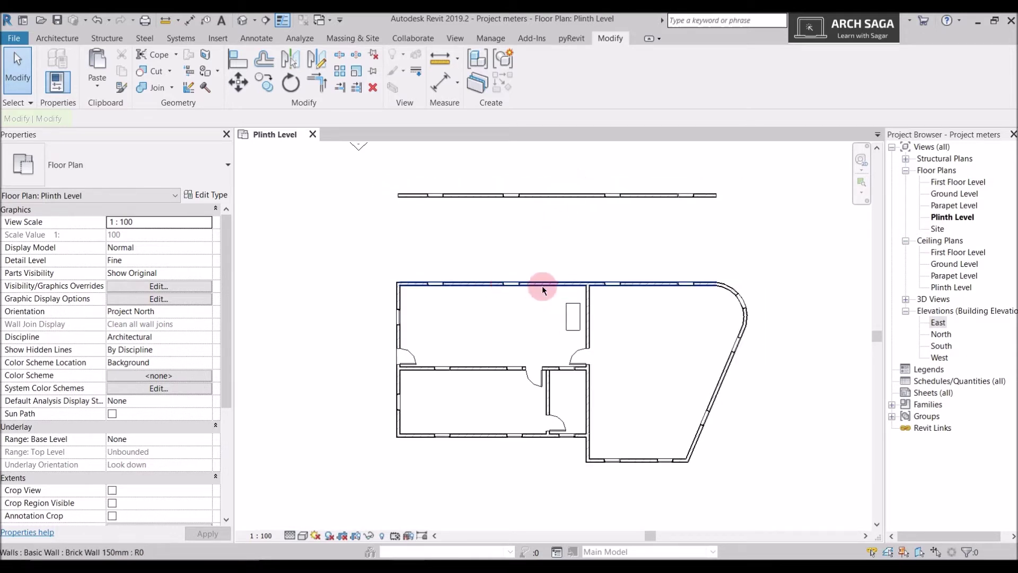
left_click(657, 283)
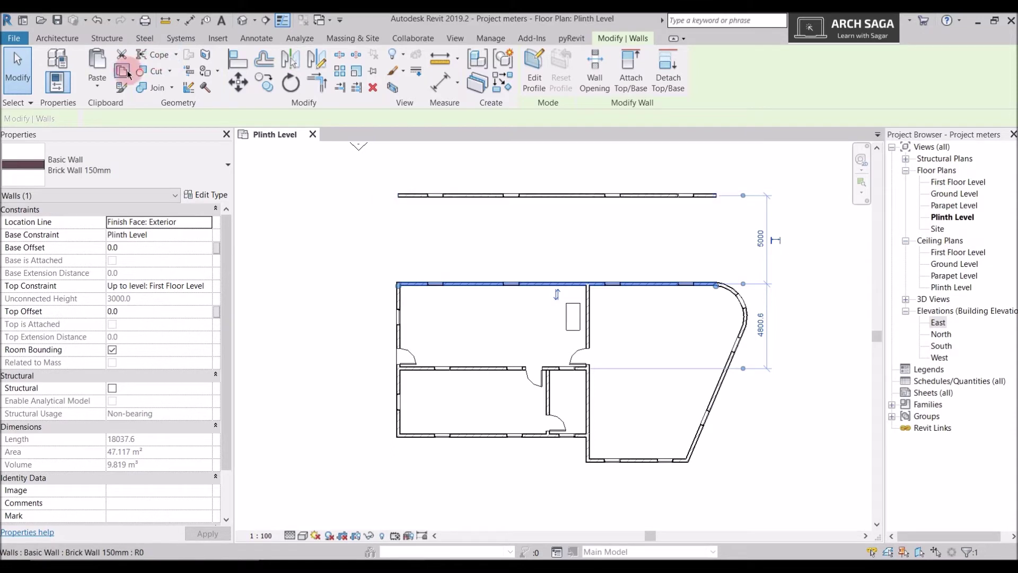
left_click(100, 88)
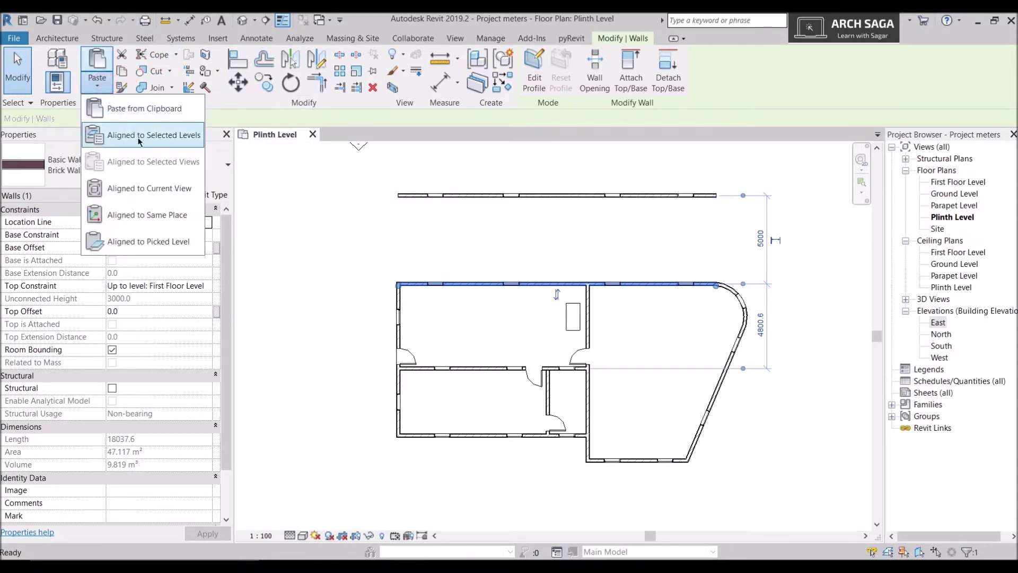
left_click(169, 136)
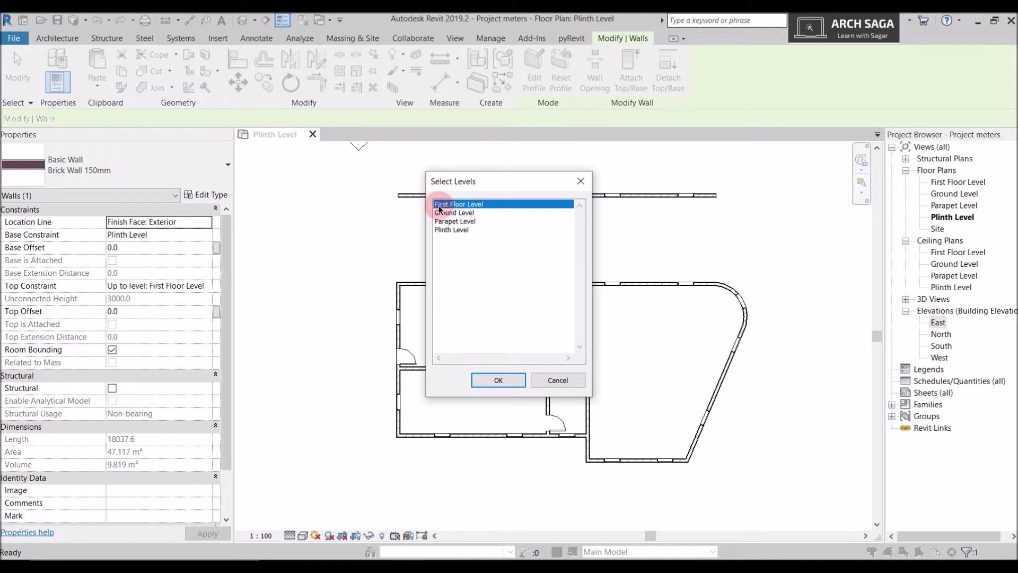
left_click(500, 379)
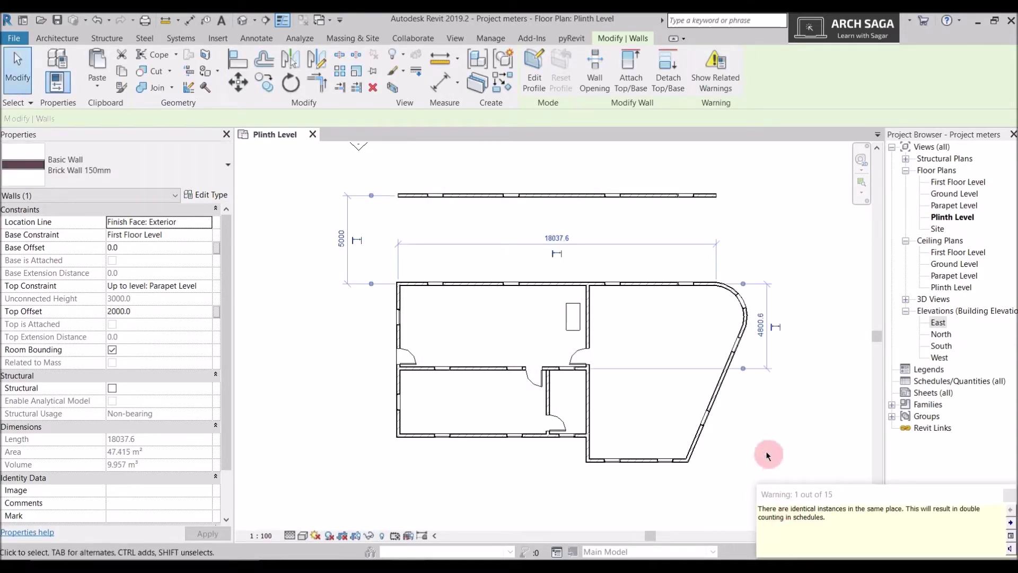
Step: Open the North elevation to examine the pasted first-floor wall and the plinth-level wall beneath it, and close the view
scroll(767, 454, "down", 2)
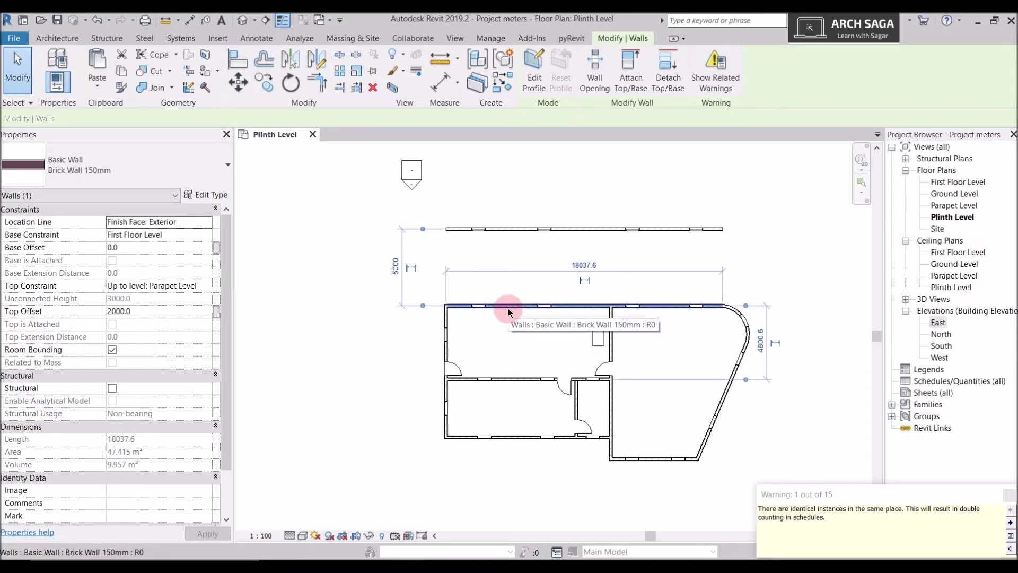
left_click(410, 187)
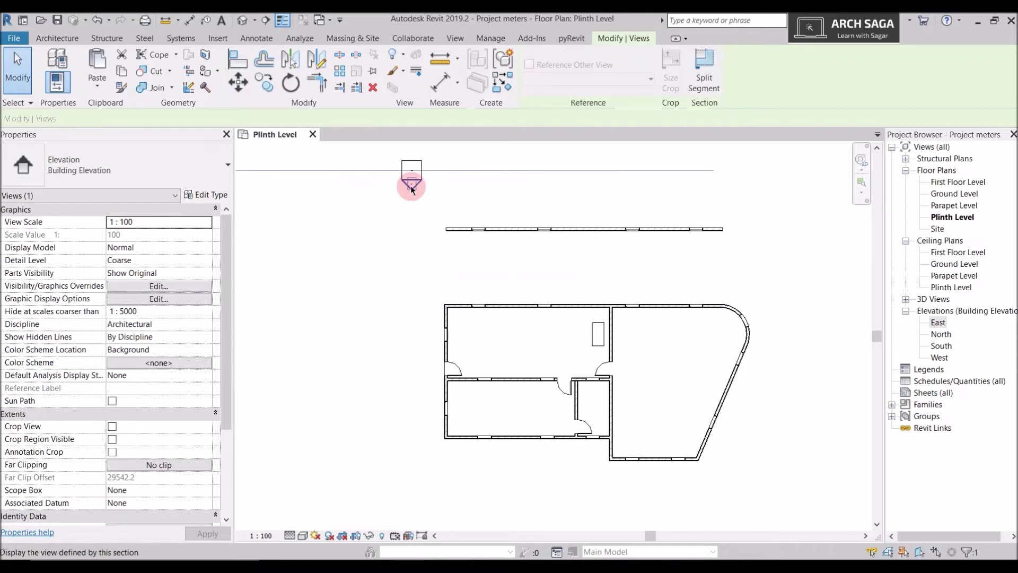
right_click(413, 188)
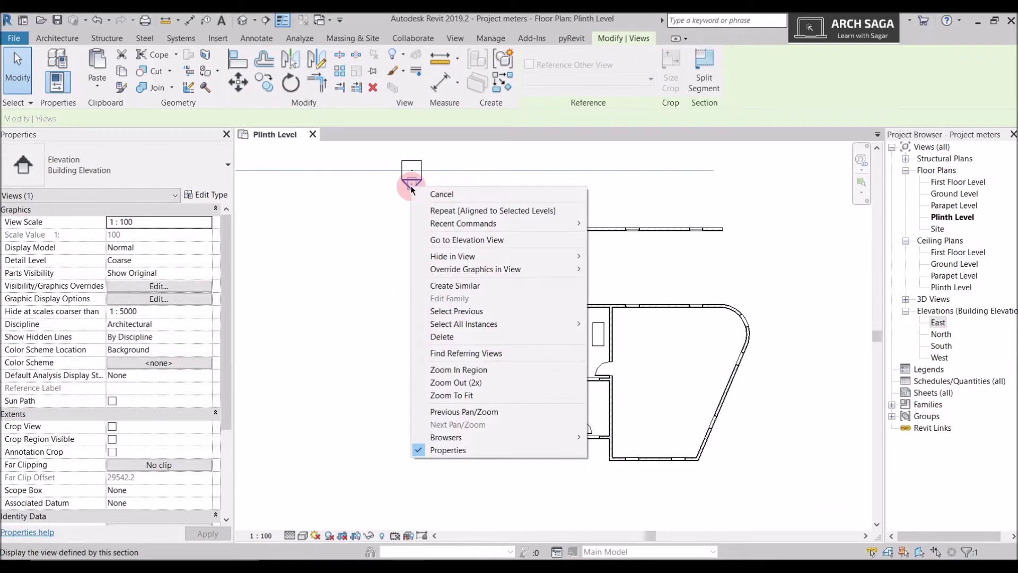
left_click(463, 240)
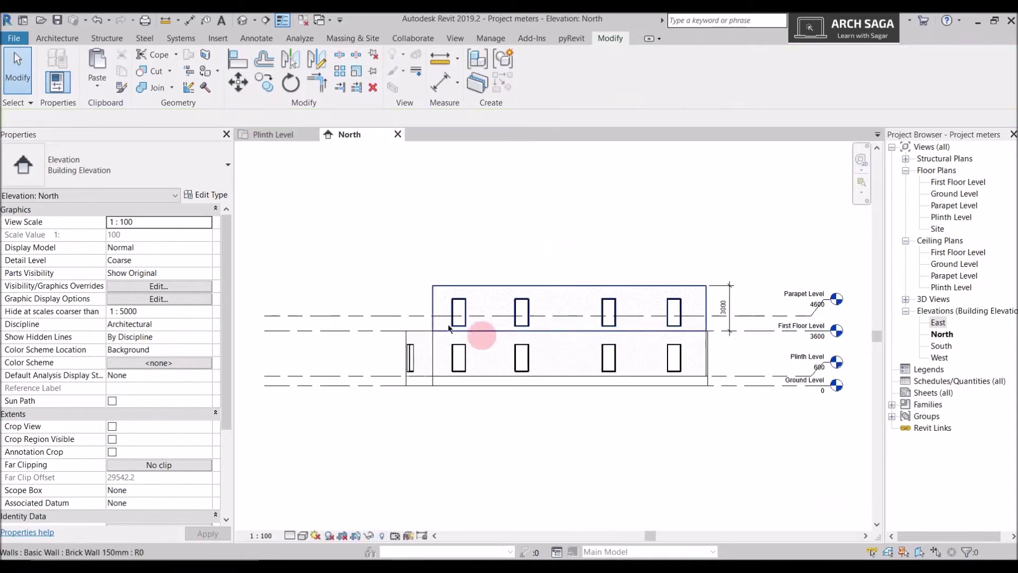
scroll(434, 323, "up", 1)
left_click(748, 291)
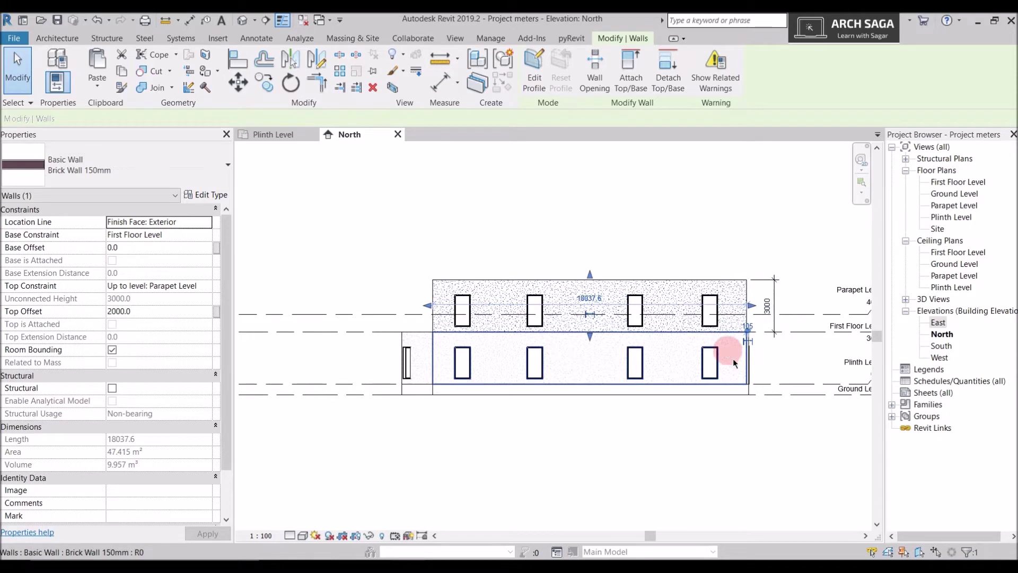
left_click(668, 356)
middle_click_drag(669, 355, 600, 356)
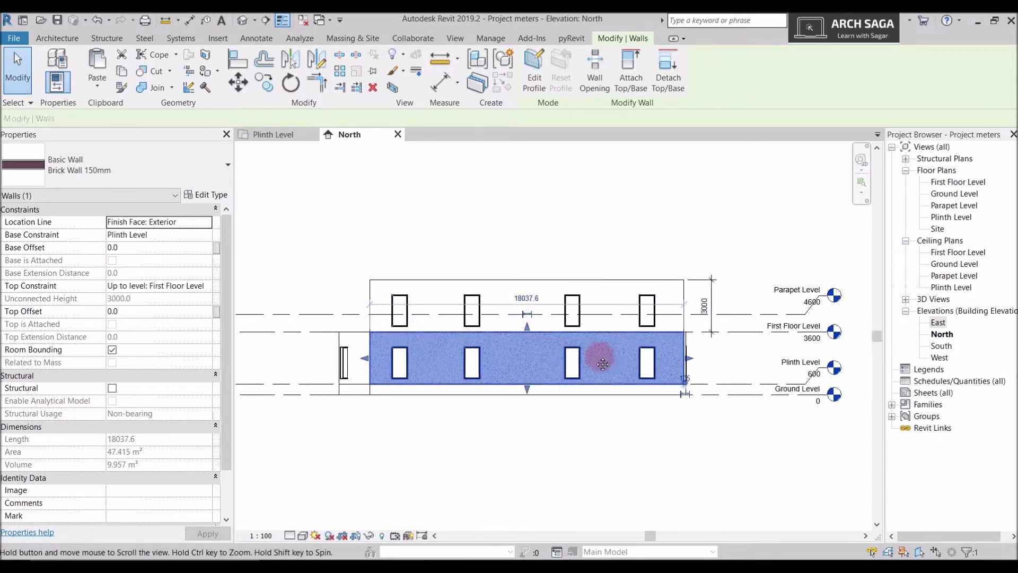
left_click(514, 262)
left_click(508, 291)
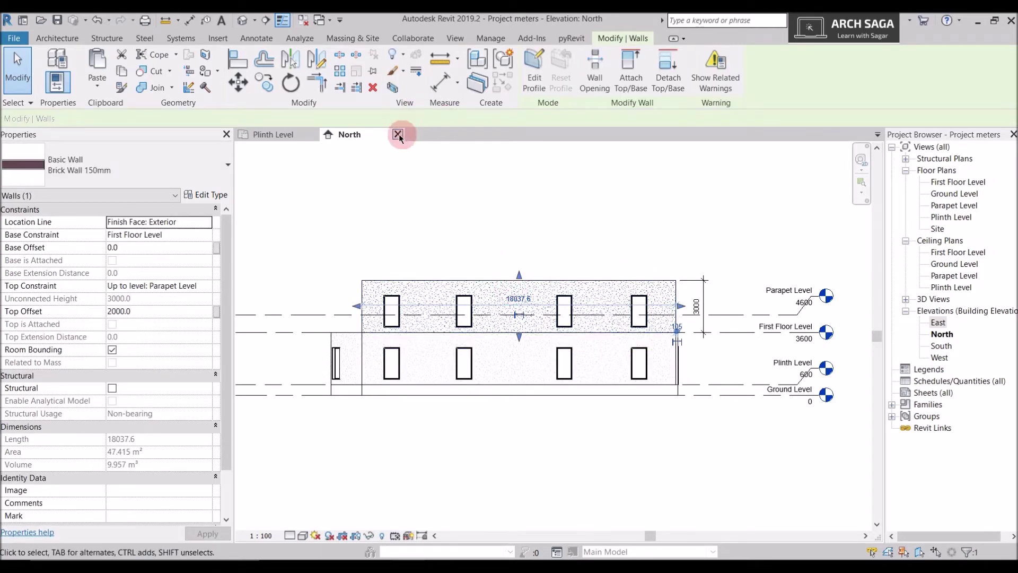
left_click(398, 134)
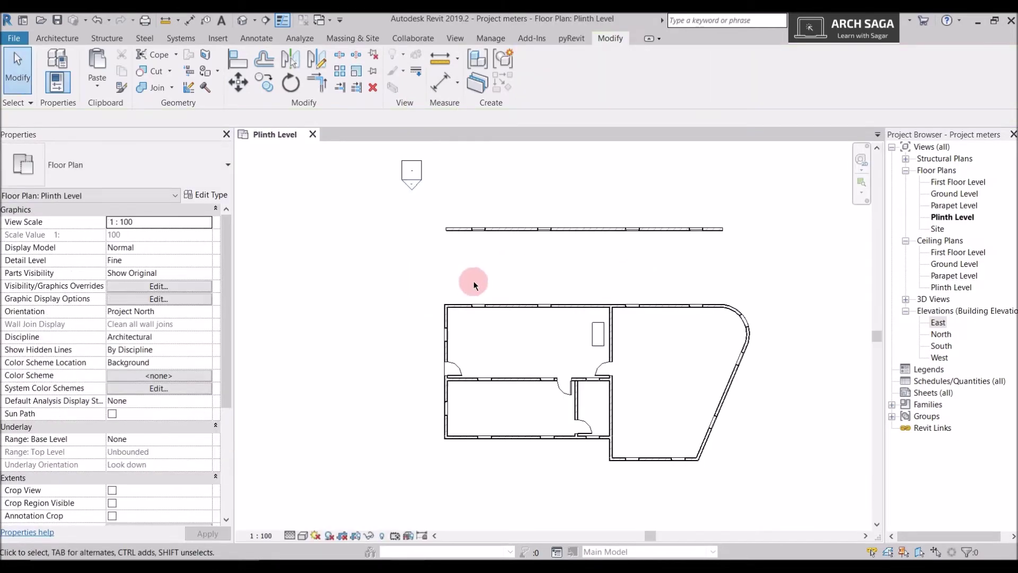
Step: Delete the detached wall copy north of the building from the Plinth Level plan
left_click_drag(741, 244, 436, 204)
left_click(432, 202)
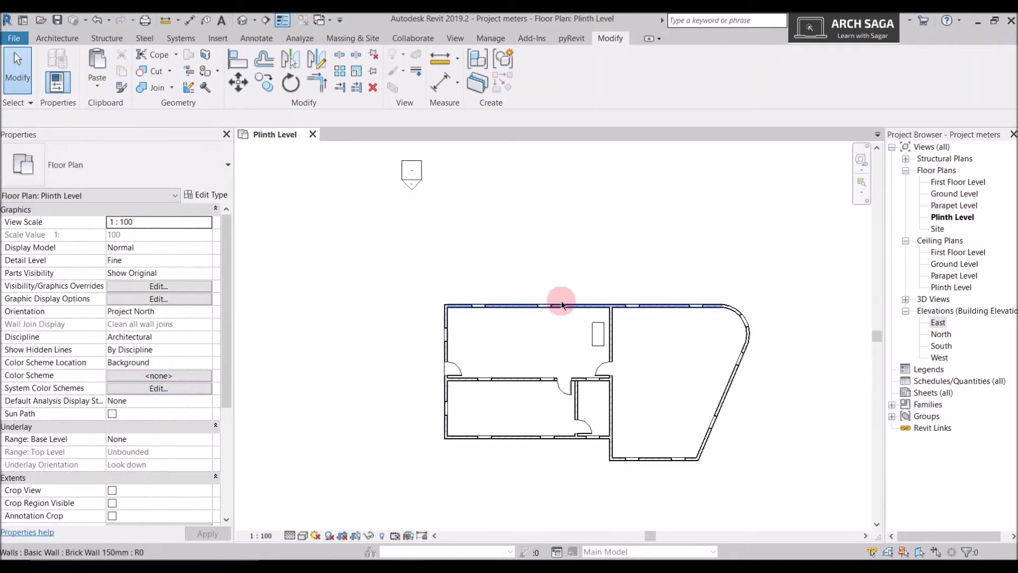
left_click(562, 306)
left_click(97, 88)
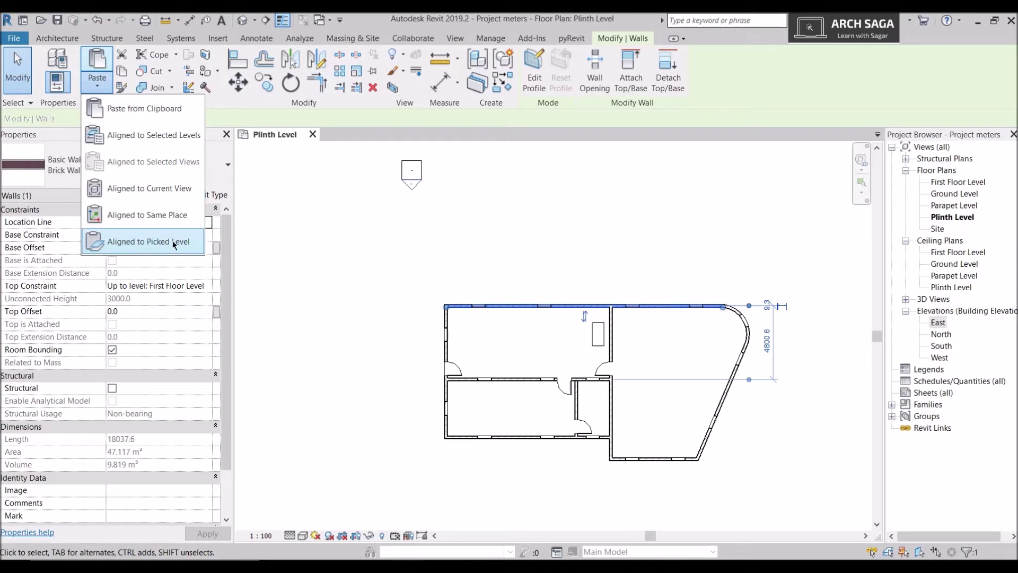
left_click(529, 306)
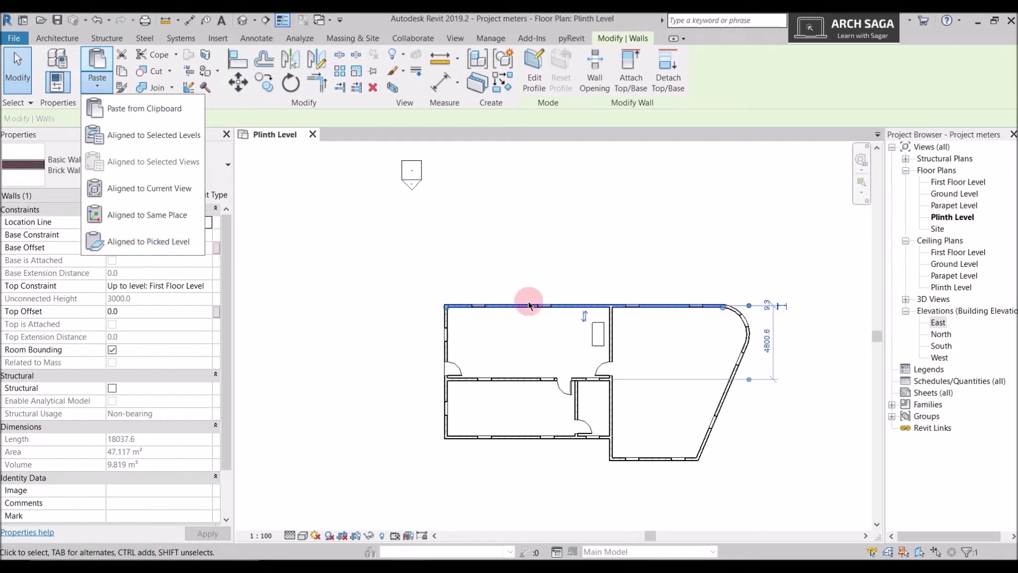
left_click(366, 237)
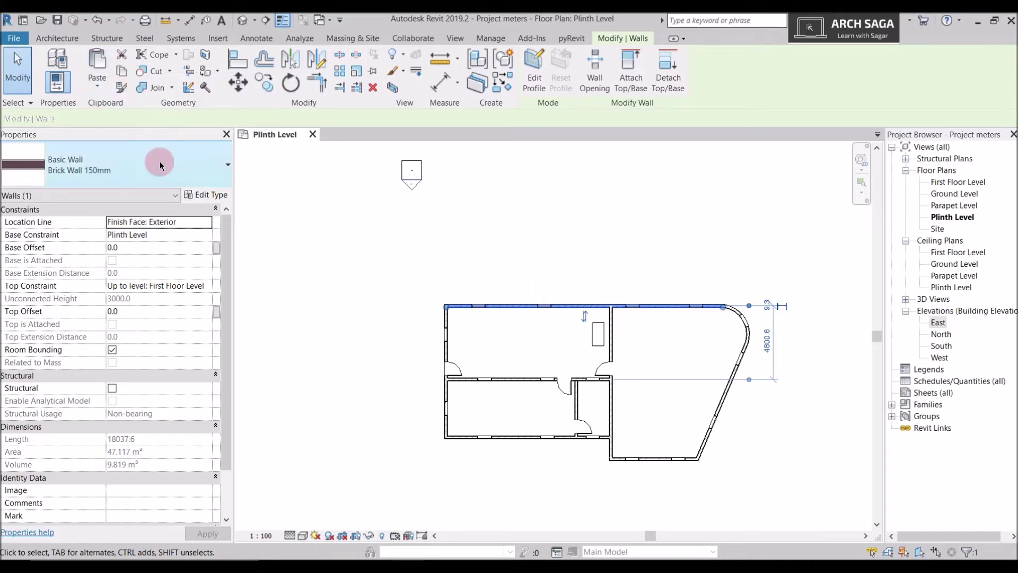
left_click(621, 427)
Step: Change the short partition wall between the two lower rooms to the Brick Wall 100mm type
scroll(585, 416, "up", 1)
scroll(586, 414, "up", 1)
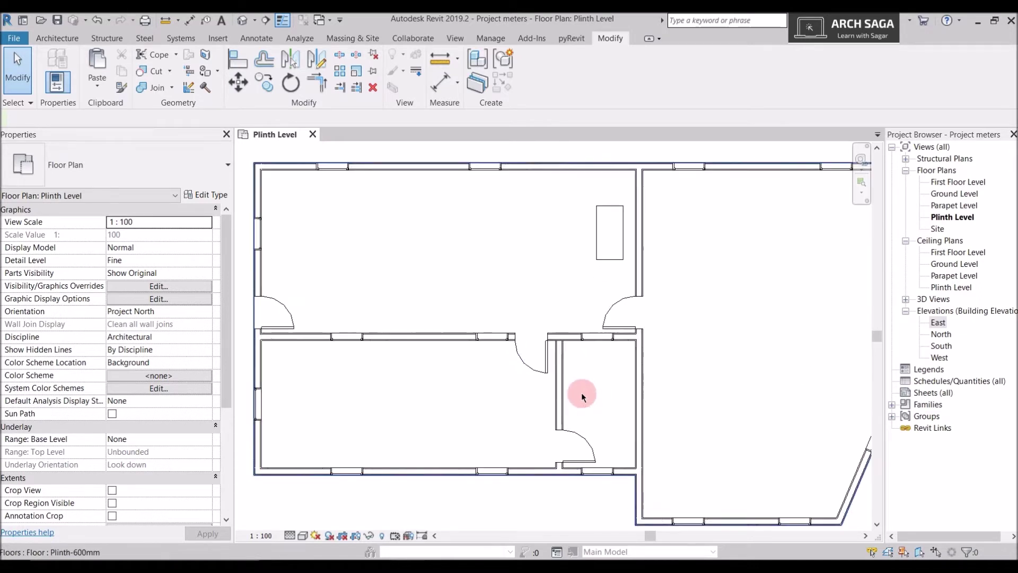
scroll(570, 407, "up", 2)
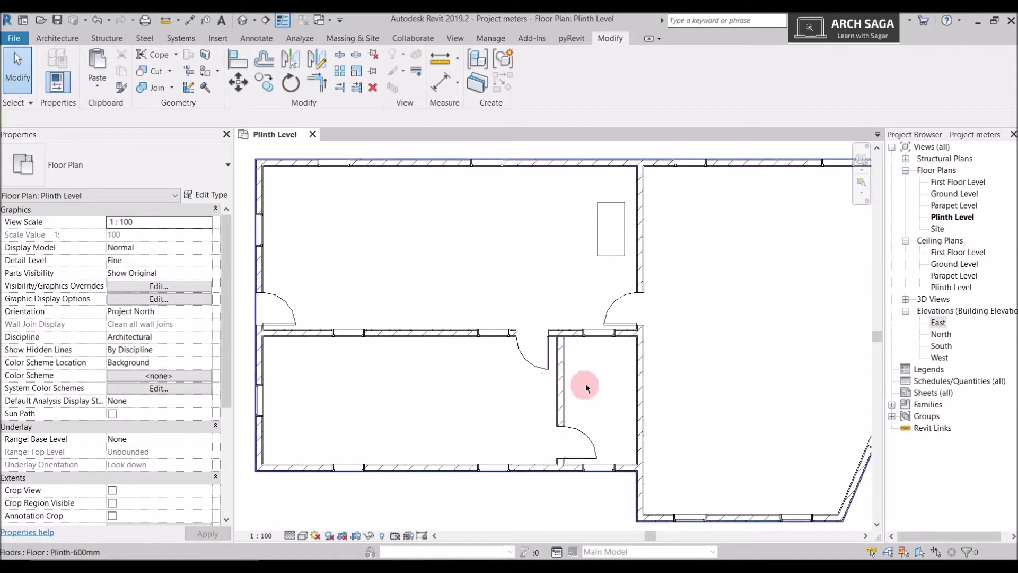
left_click(561, 379)
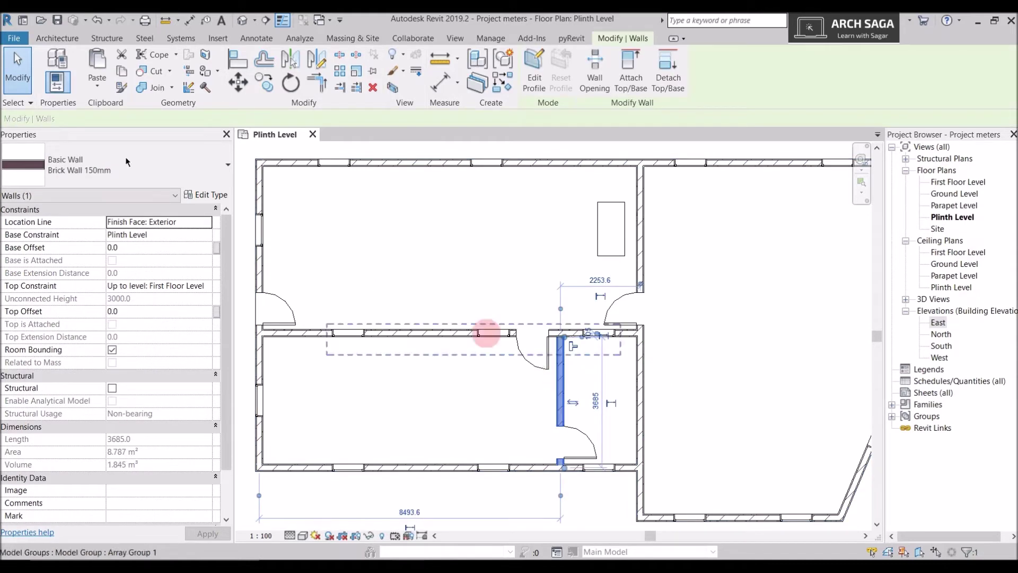
left_click(114, 157)
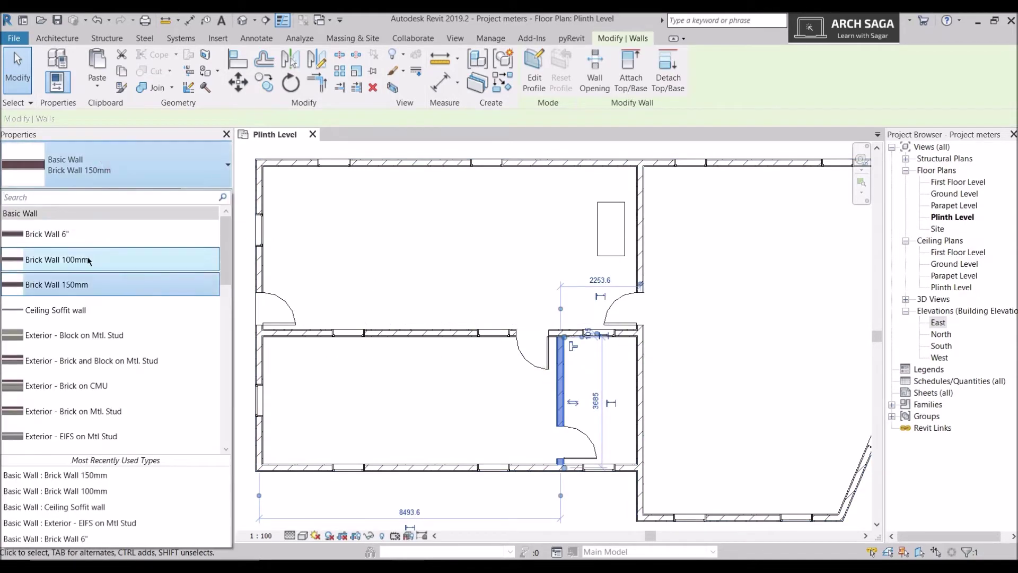
left_click(80, 260)
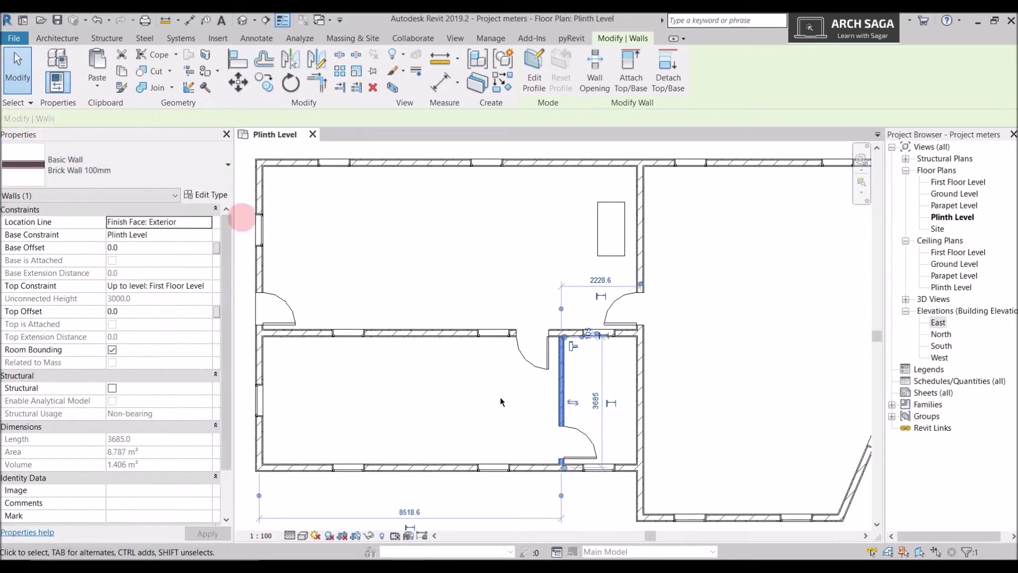
scroll(644, 416, "up", 3)
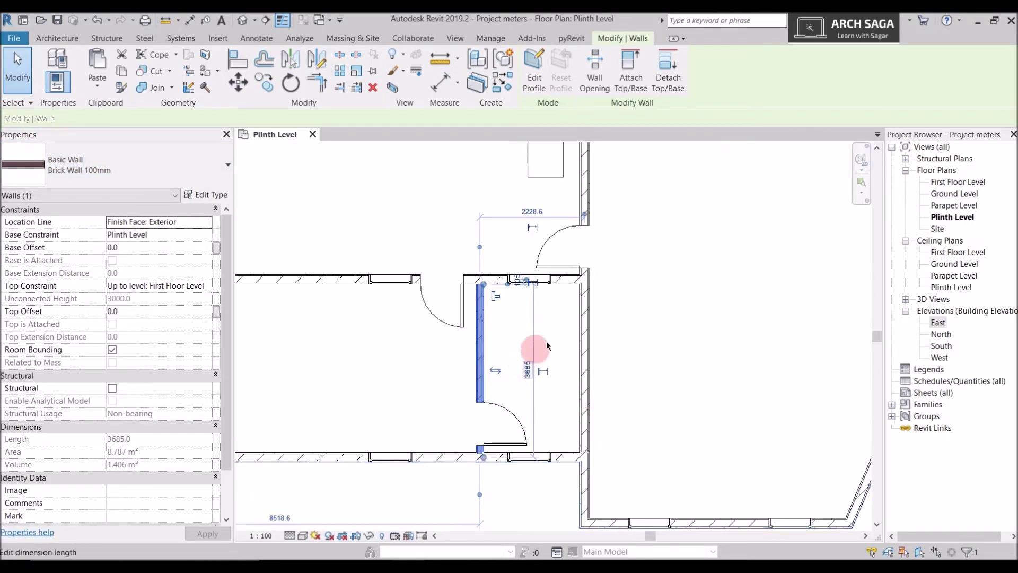
key("Escape")
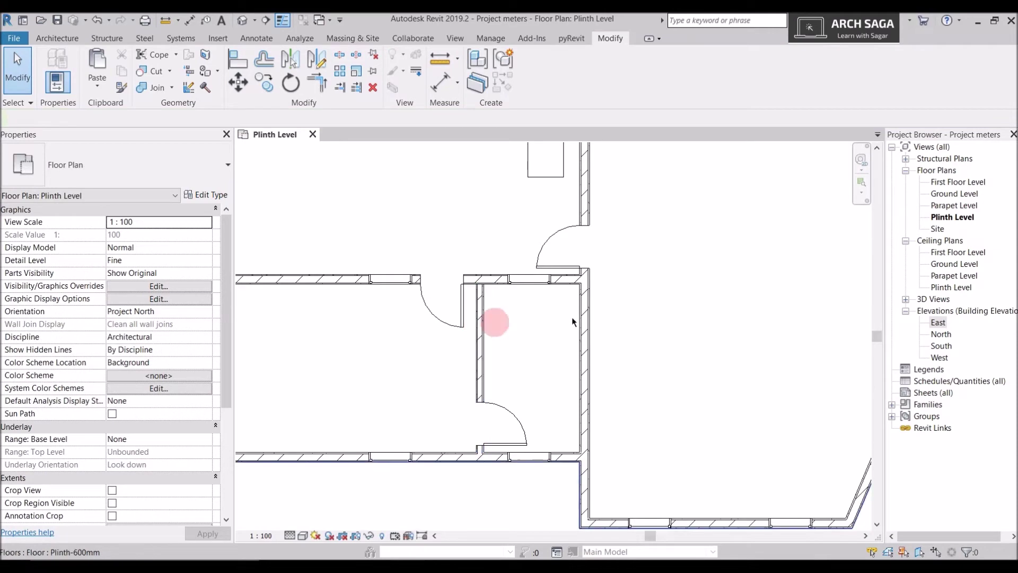
Step: Try changing the short partition wall's type to Brick Wall 150mm directly from the wall type list
left_click(586, 155)
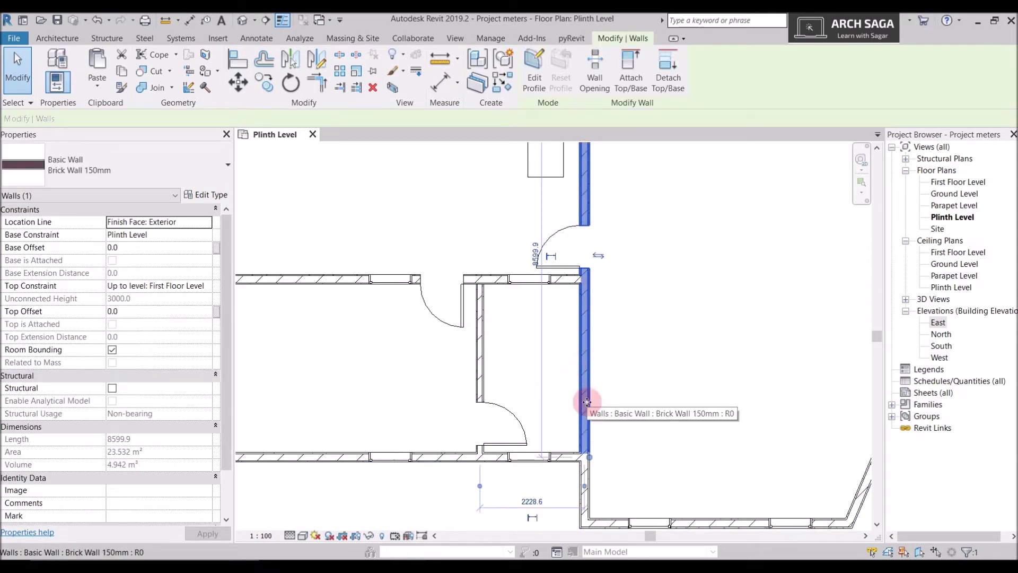
left_click(481, 344)
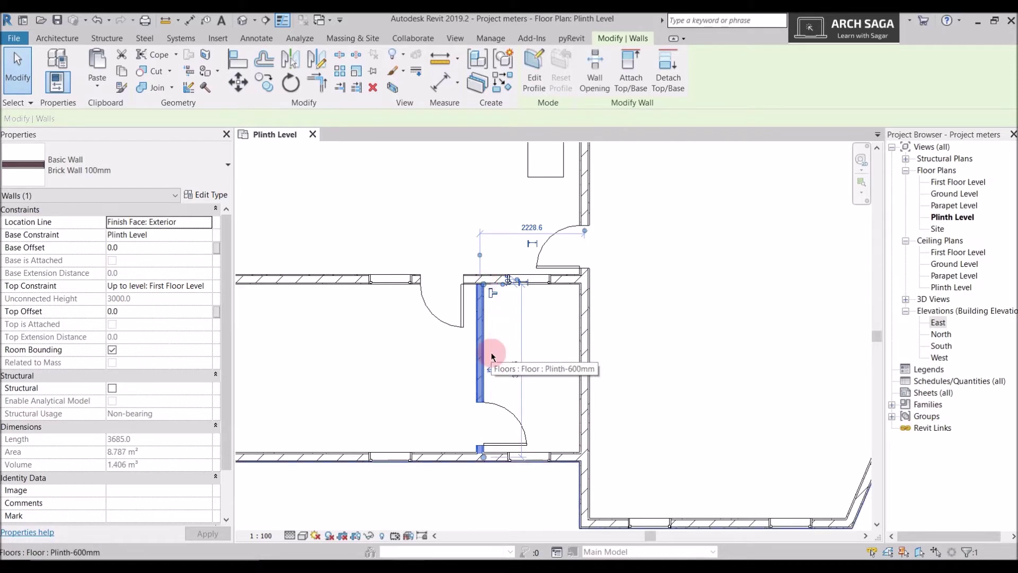
left_click(492, 366)
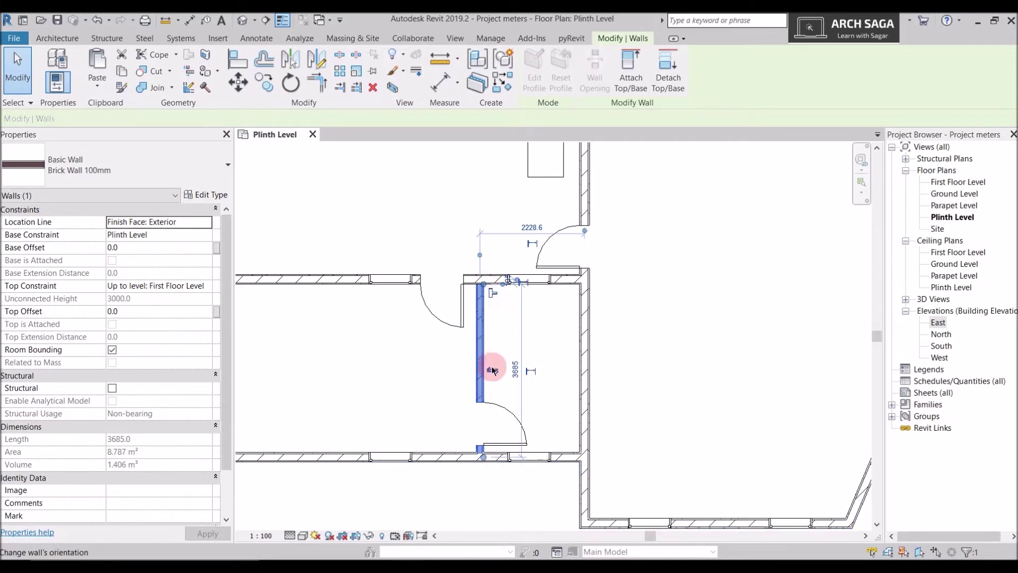
left_click(71, 157)
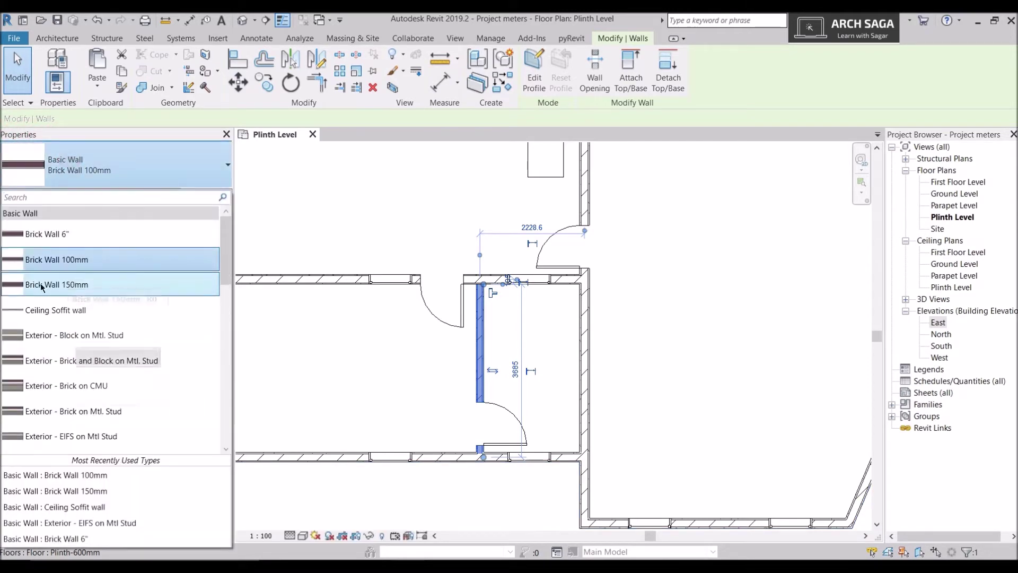
left_click(42, 285)
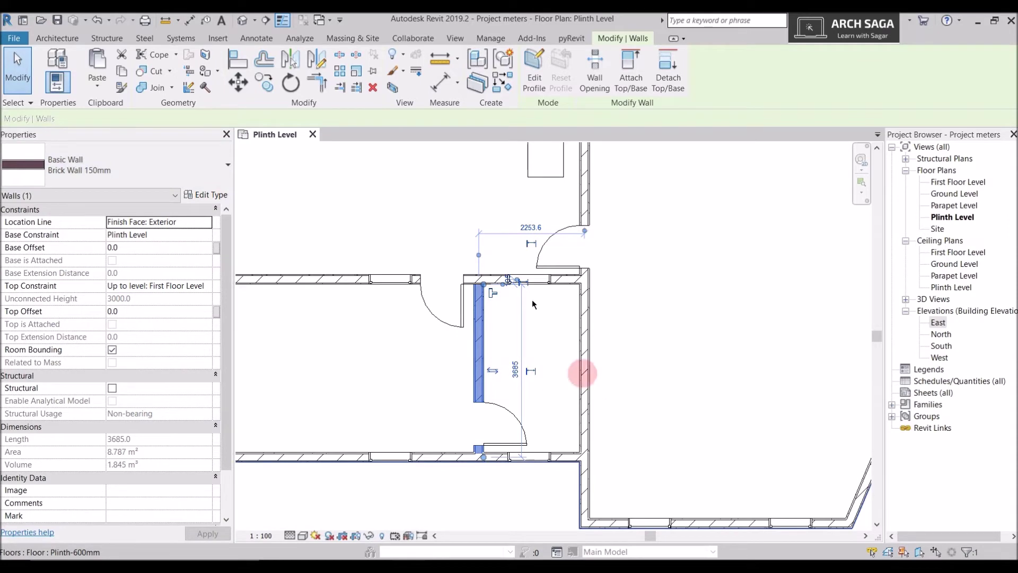
left_click(584, 342)
left_click(489, 338)
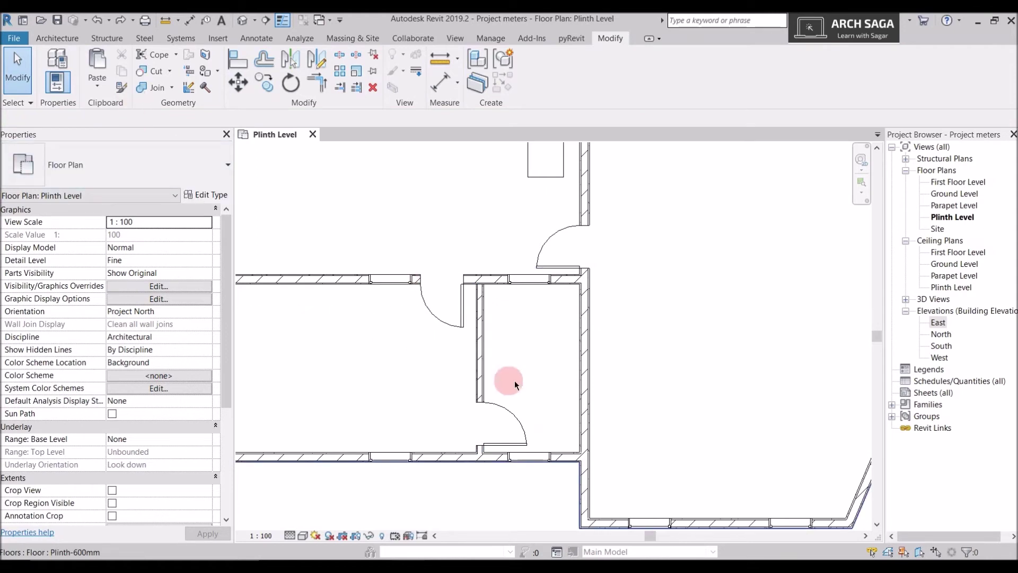
Step: Use Match Type to apply the long interior Brick Wall 150mm's type to the short partition wall
left_click(481, 326)
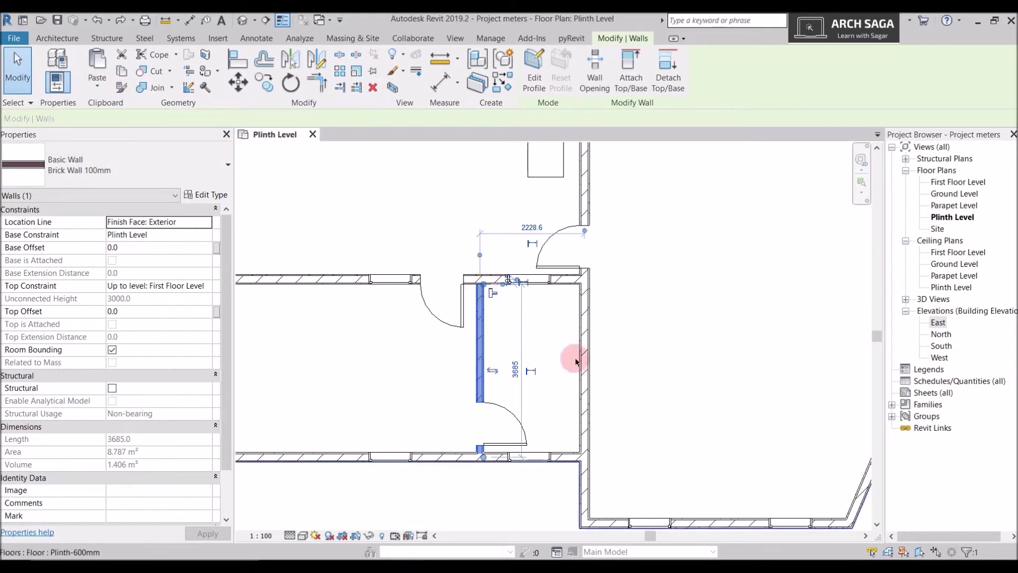
left_click(121, 66)
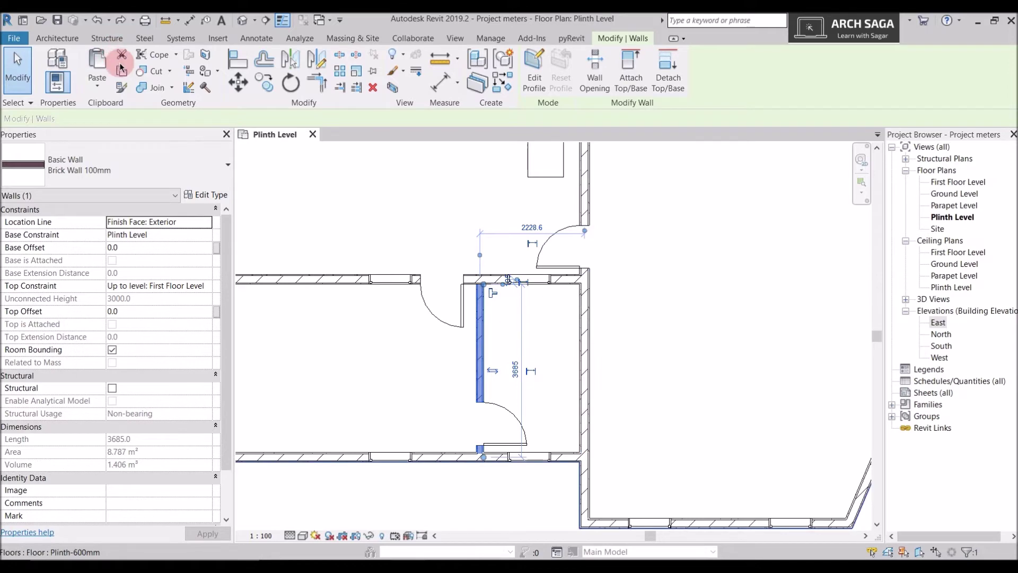
key("Escape")
key("m")
key("a")
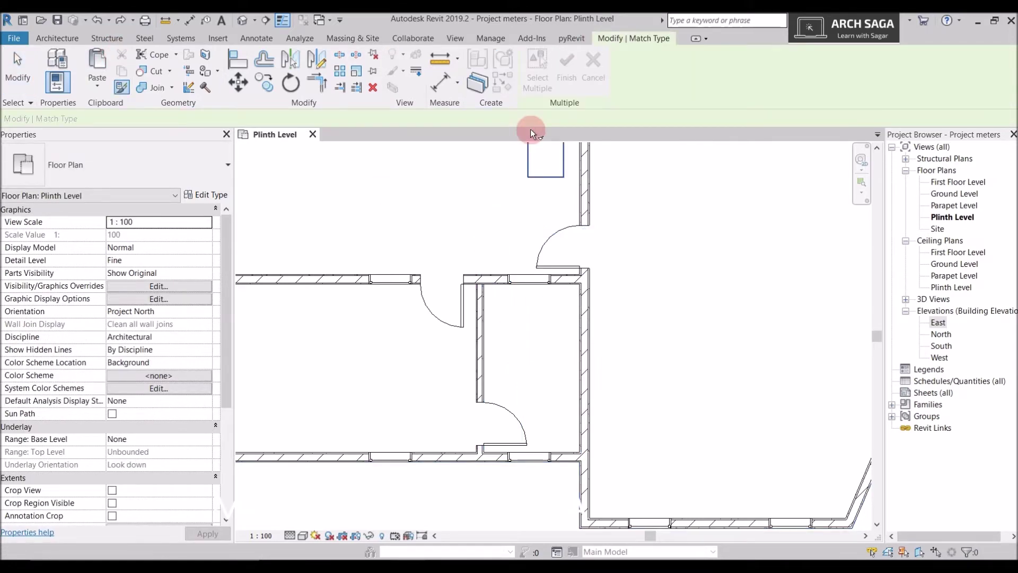
left_click(593, 335)
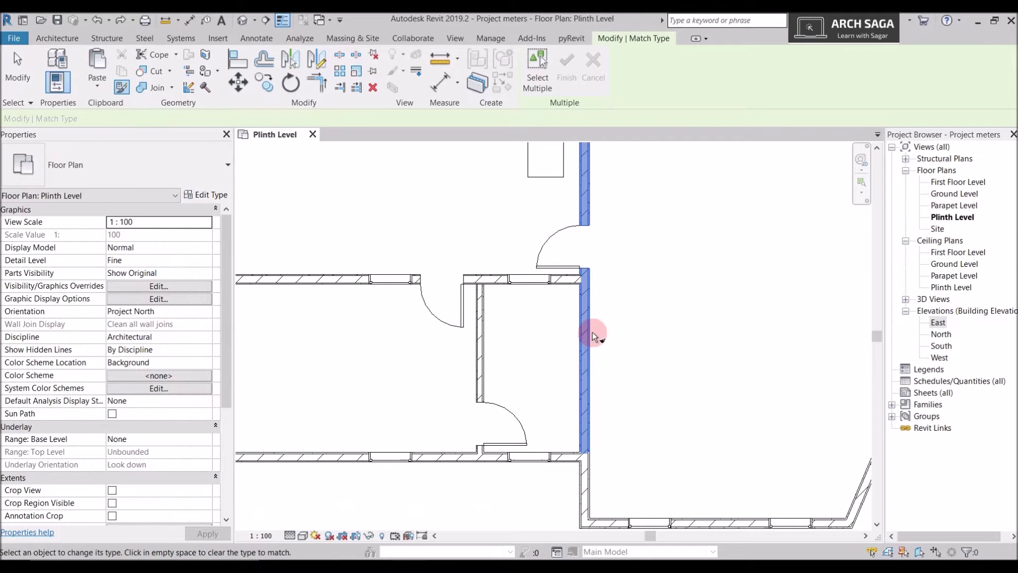
left_click(479, 316)
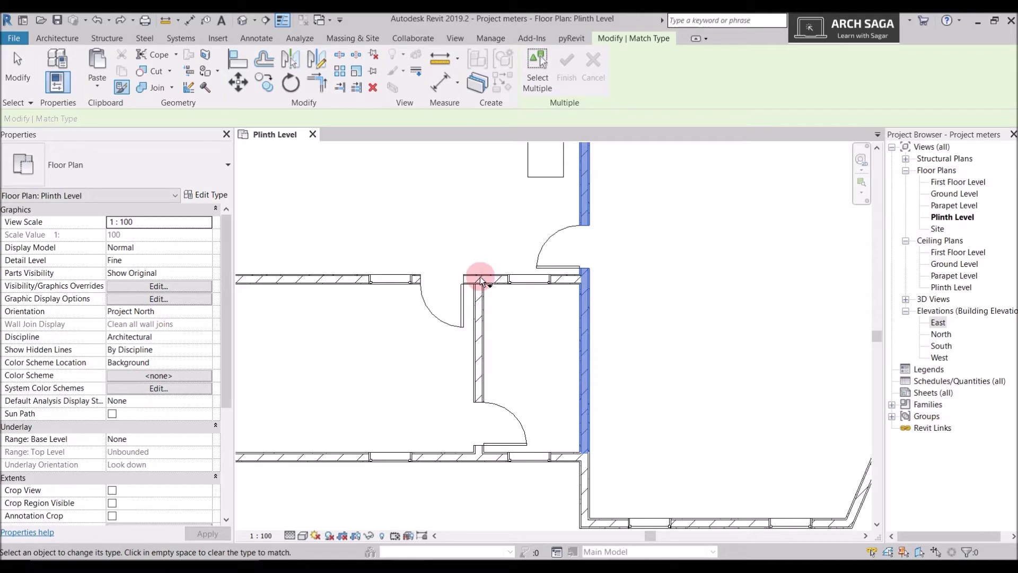
left_click(483, 317)
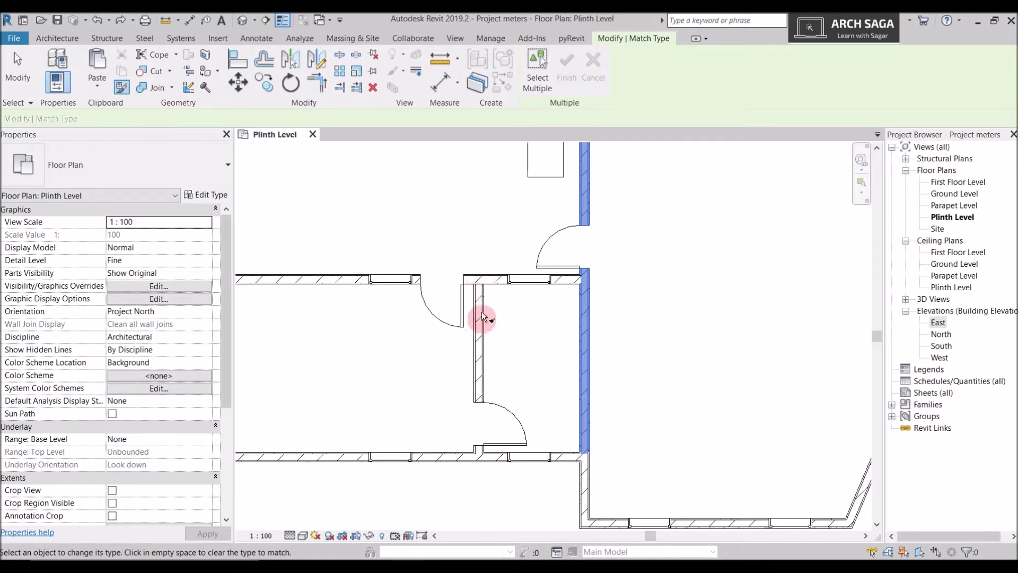
key("Escape")
key("Escape")
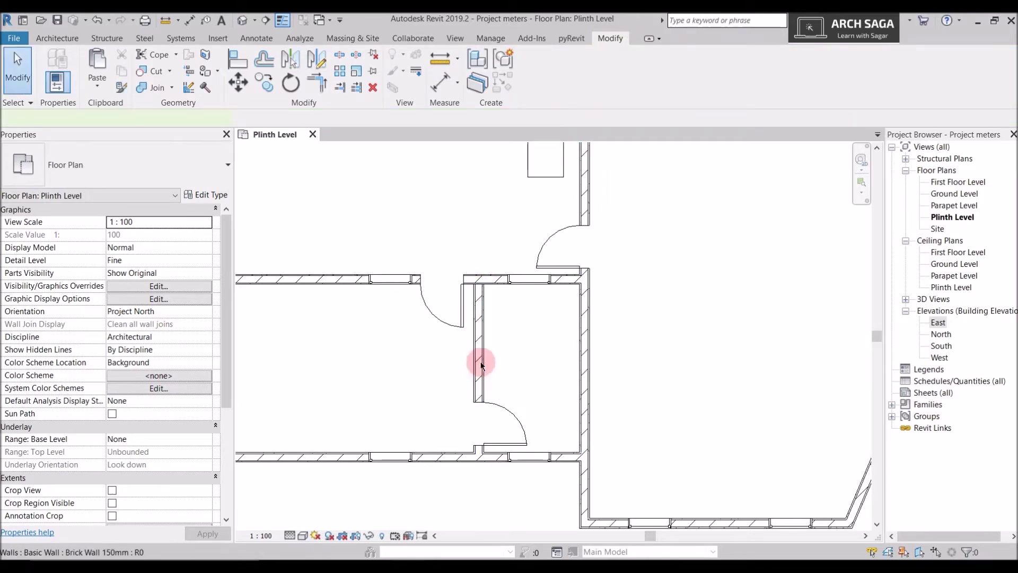
Step: Examine the short partition wall's type and thickness against the neighbouring walls in the Plinth Level plan
left_click(480, 364)
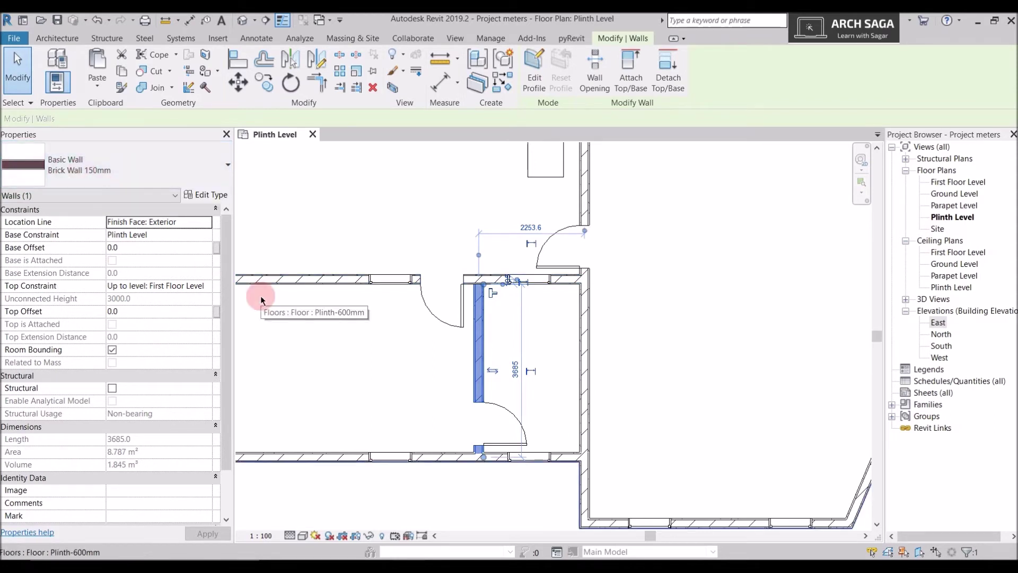
left_click(539, 342)
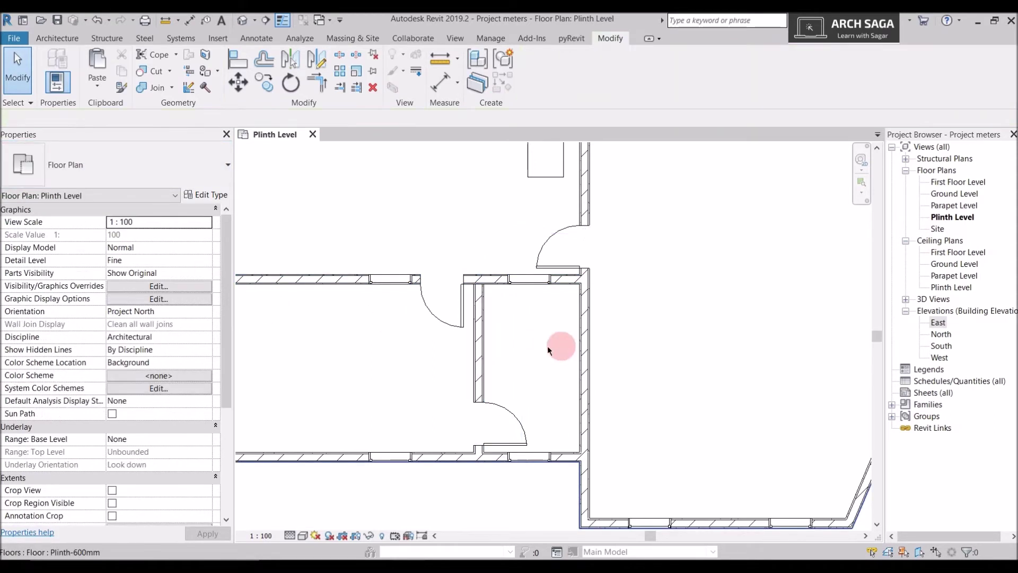
scroll(479, 349, "up", 2)
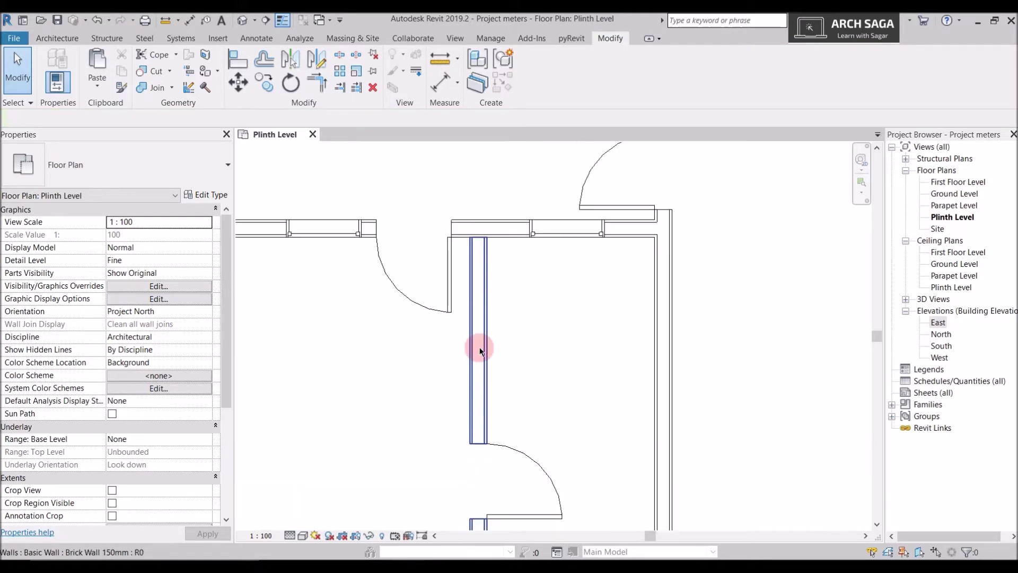
scroll(479, 347, "down", 2)
scroll(479, 347, "up", 4)
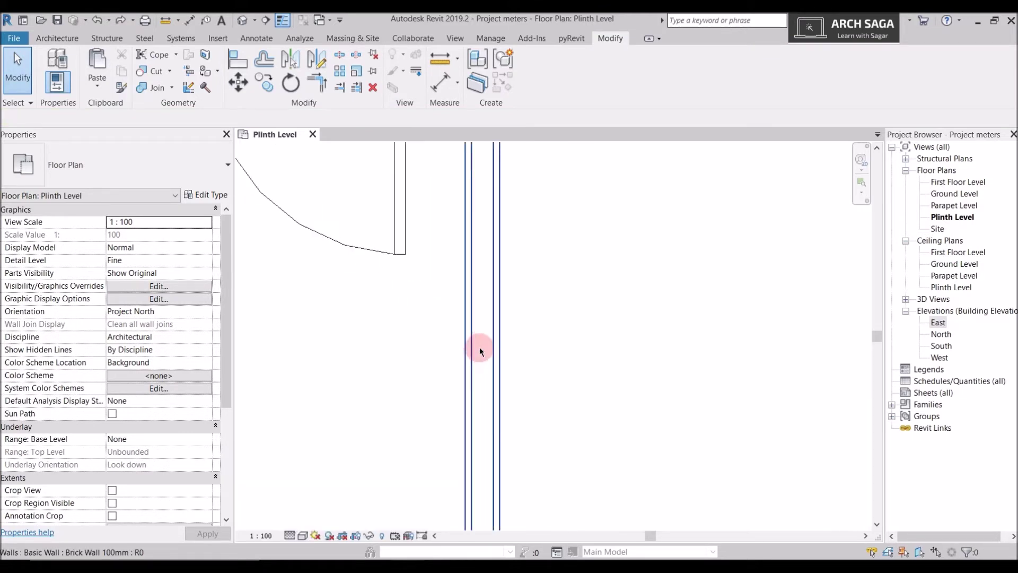
scroll(480, 347, "up", 1)
scroll(481, 348, "down", 3)
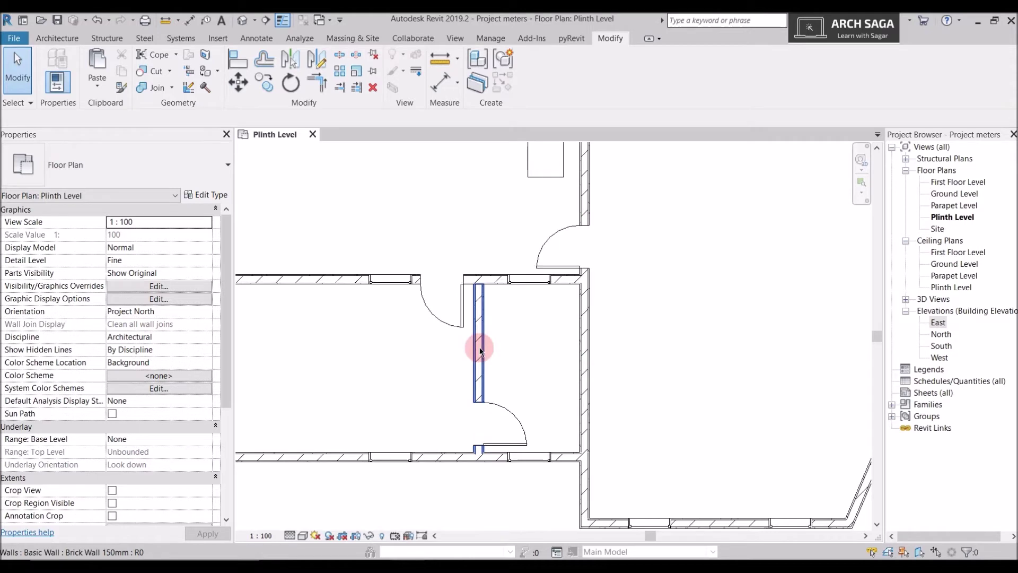
left_click(481, 348)
scroll(480, 348, "up", 2)
scroll(494, 337, "down", 3)
left_click(495, 337)
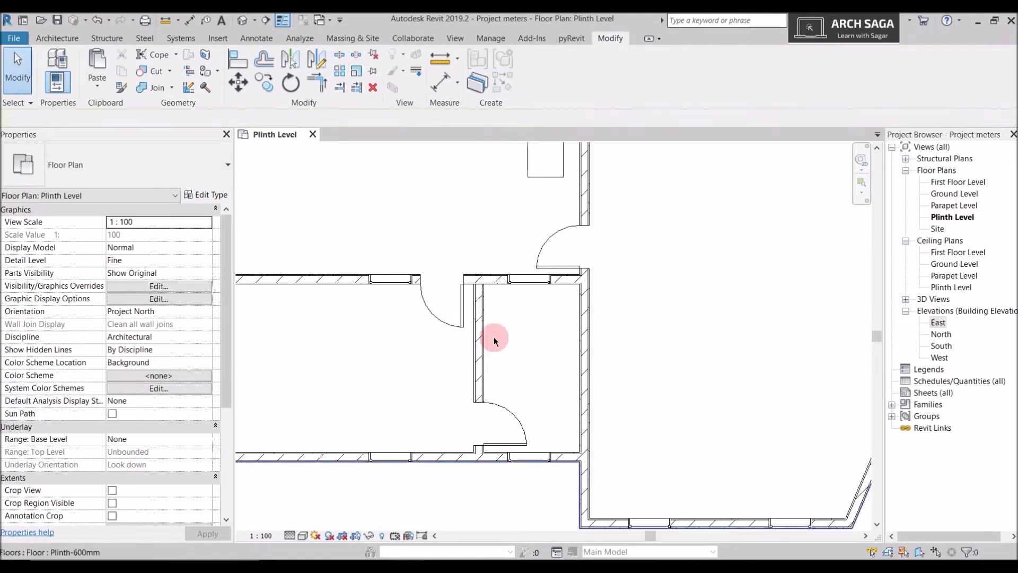
scroll(489, 352, "up", 3)
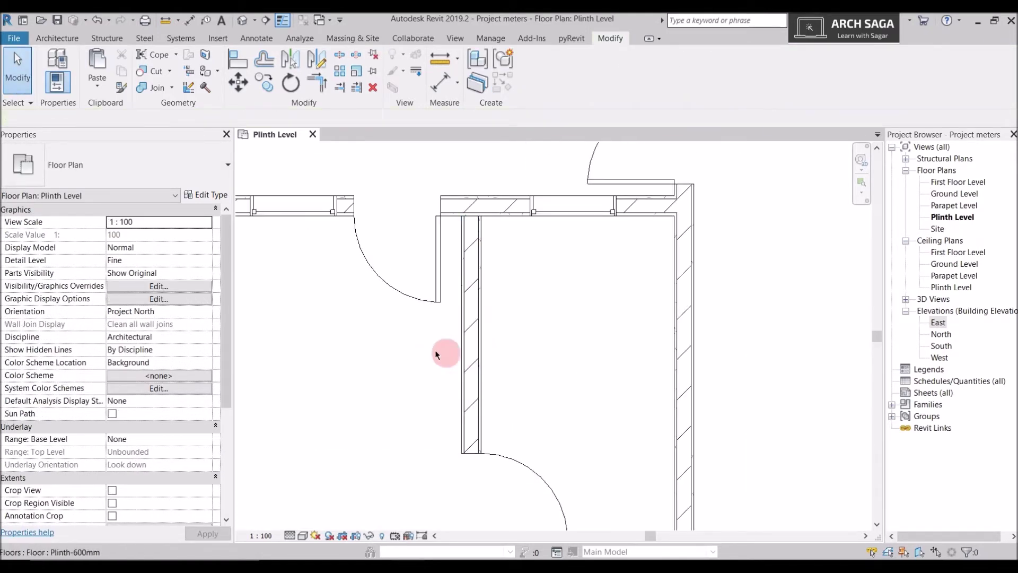
scroll(466, 350, "down", 3)
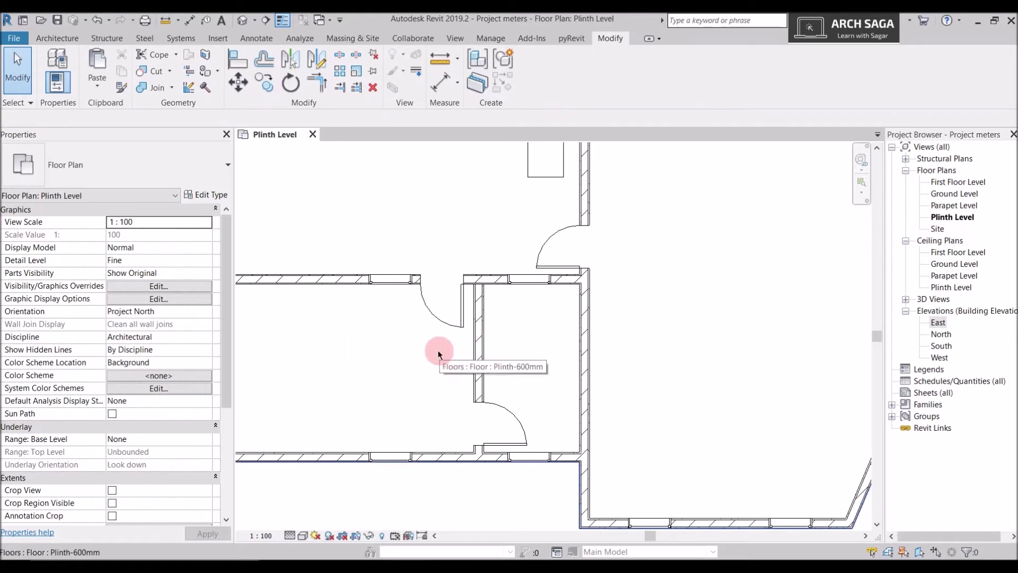
scroll(440, 355, "down", 3)
scroll(397, 358, "up", 2)
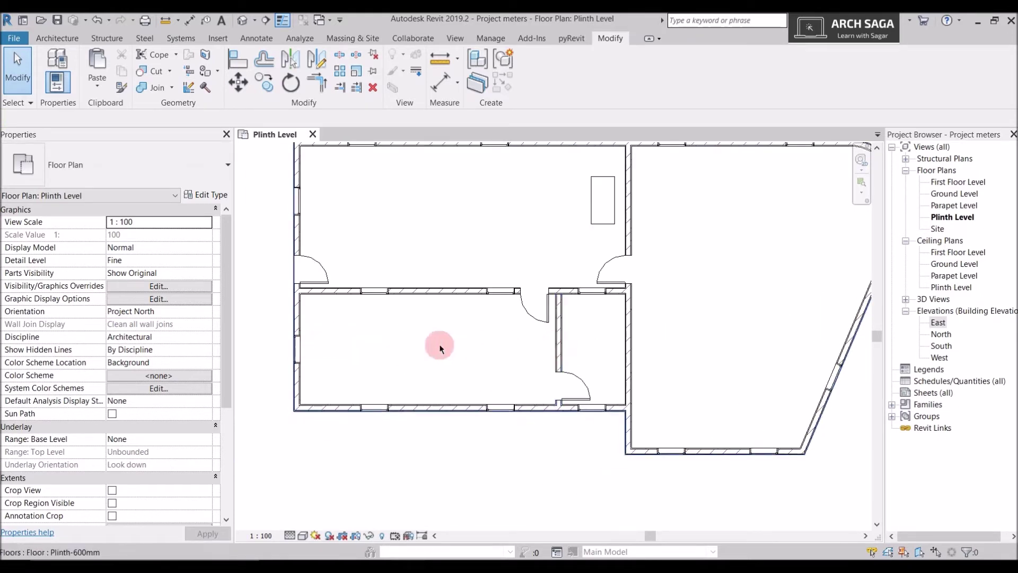
scroll(582, 360, "up", 1)
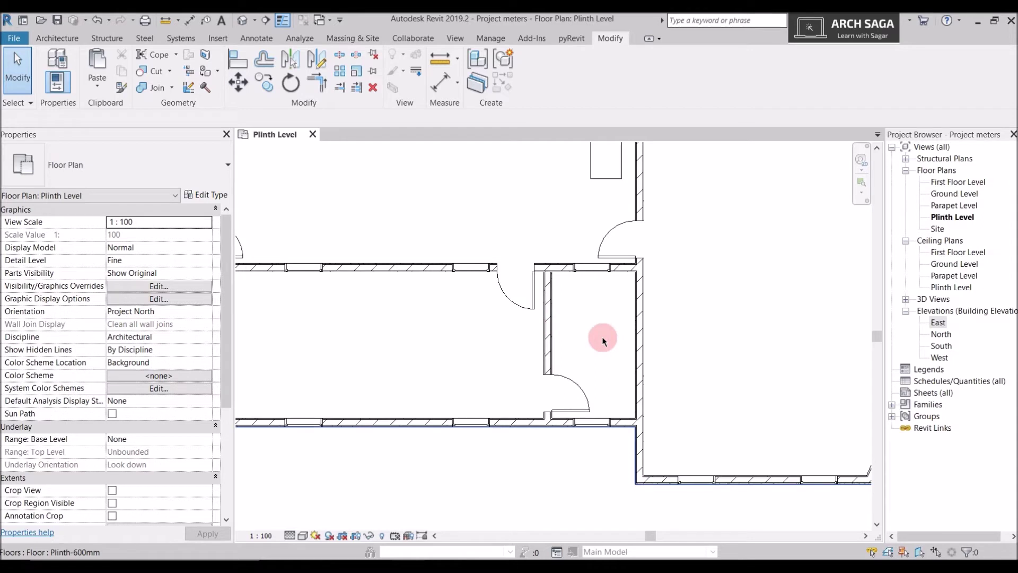
scroll(584, 343, "up", 1)
left_click(585, 346)
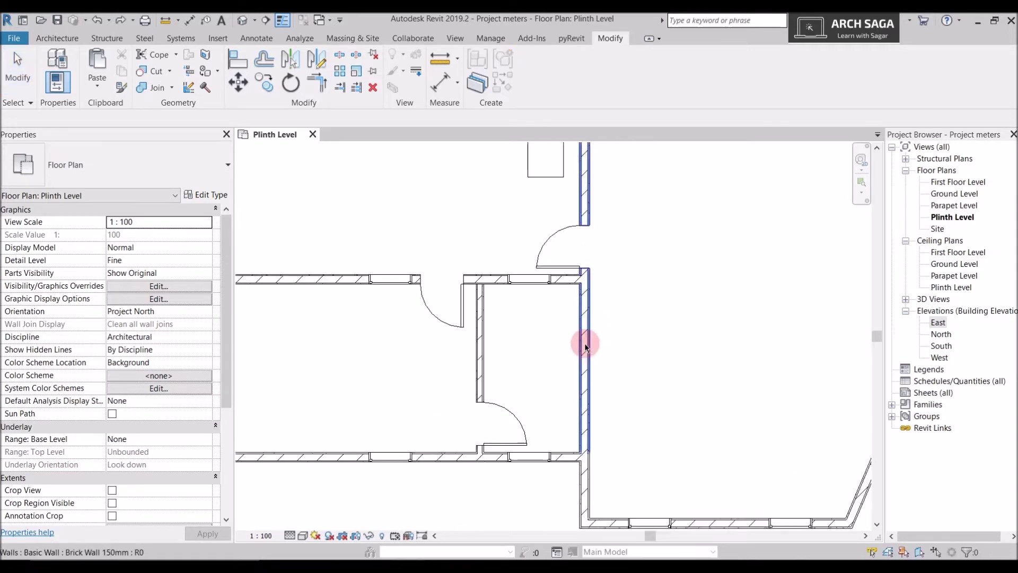
key("Escape")
scroll(508, 351, "up", 1)
left_click(509, 352)
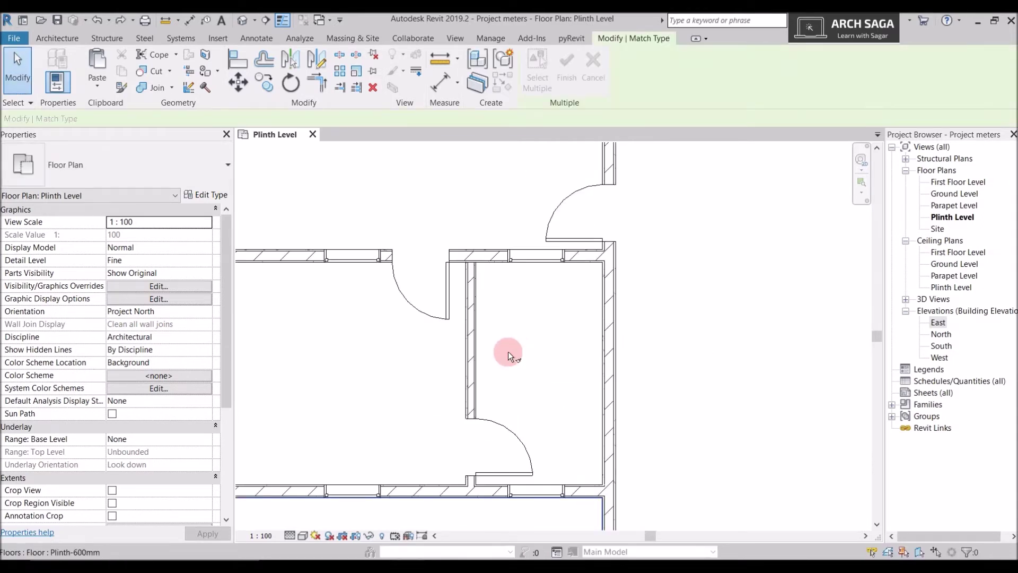
key("Escape")
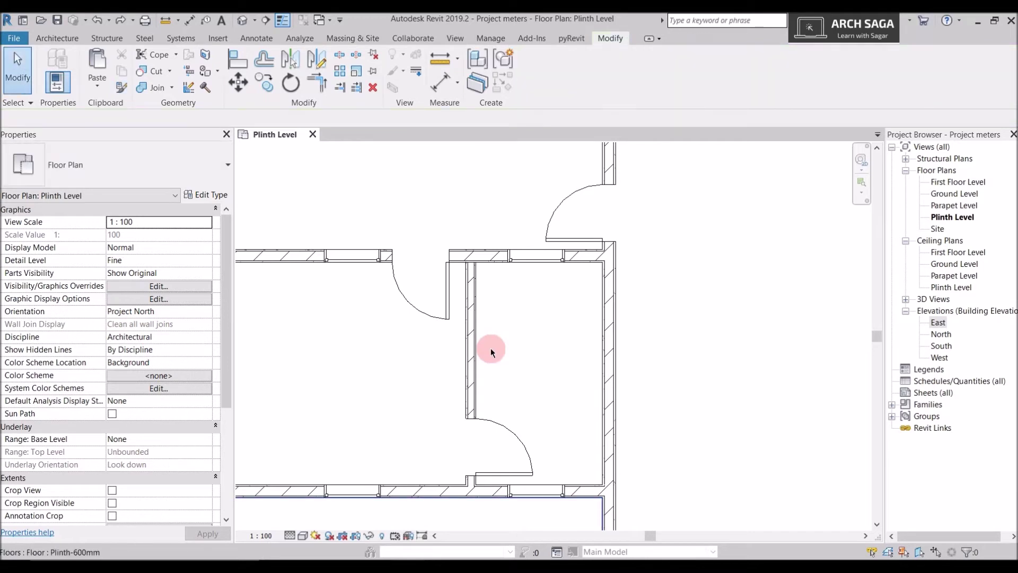
Step: Set the short partition wall's location line to Wall Centerline
left_click(473, 342)
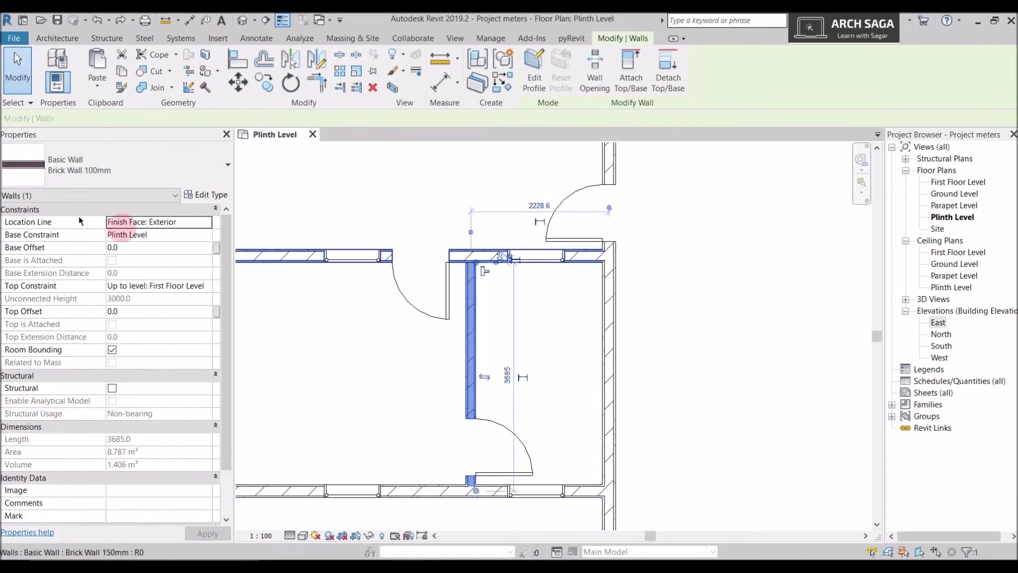
left_click(206, 222)
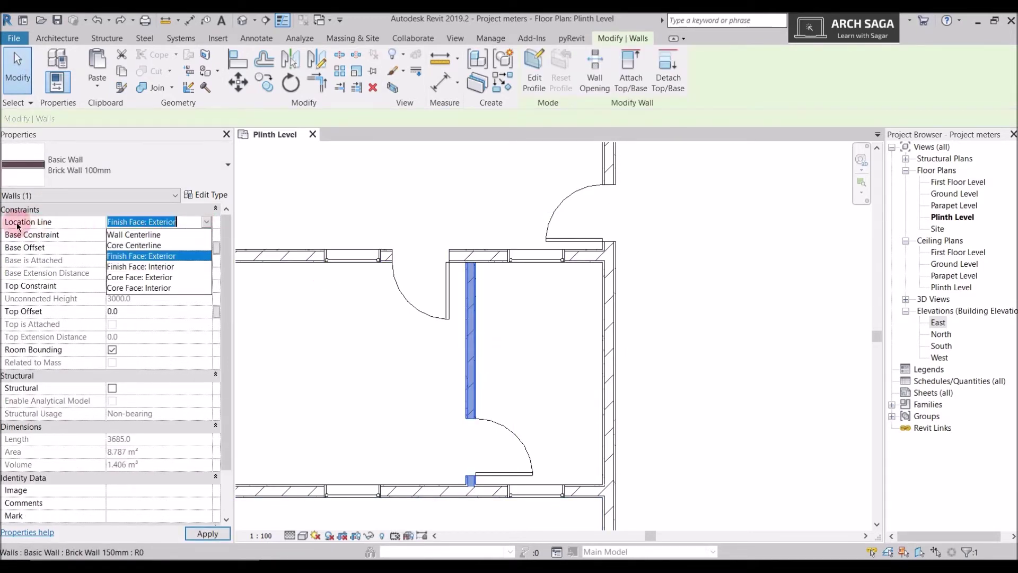
left_click(25, 171)
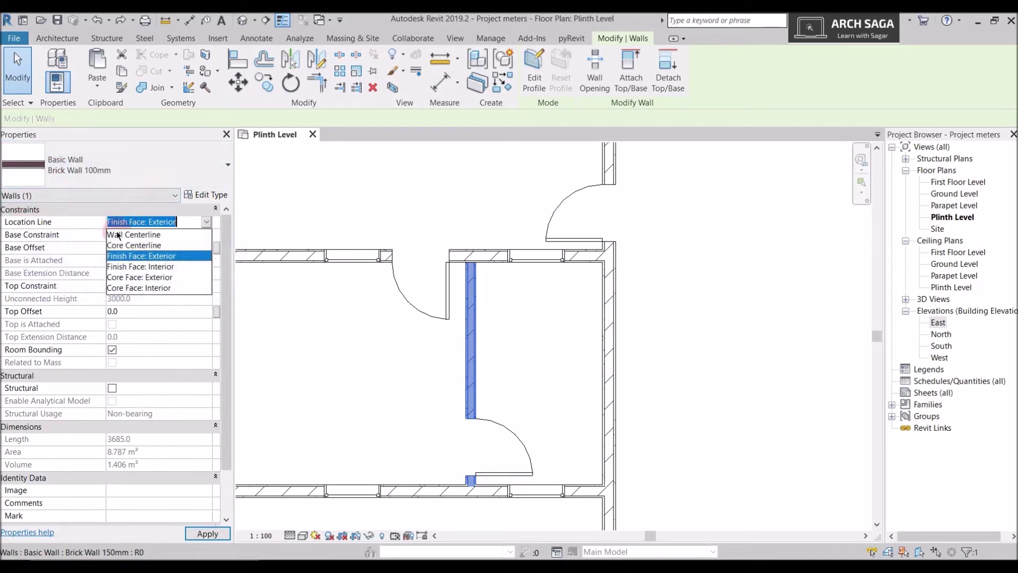
left_click(109, 237)
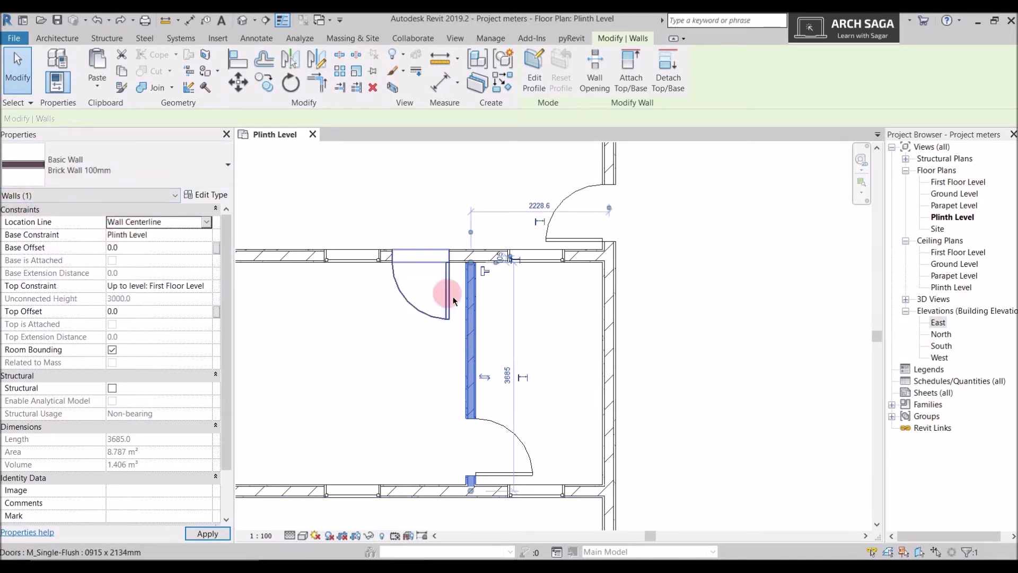
left_click(472, 482)
left_click(472, 343)
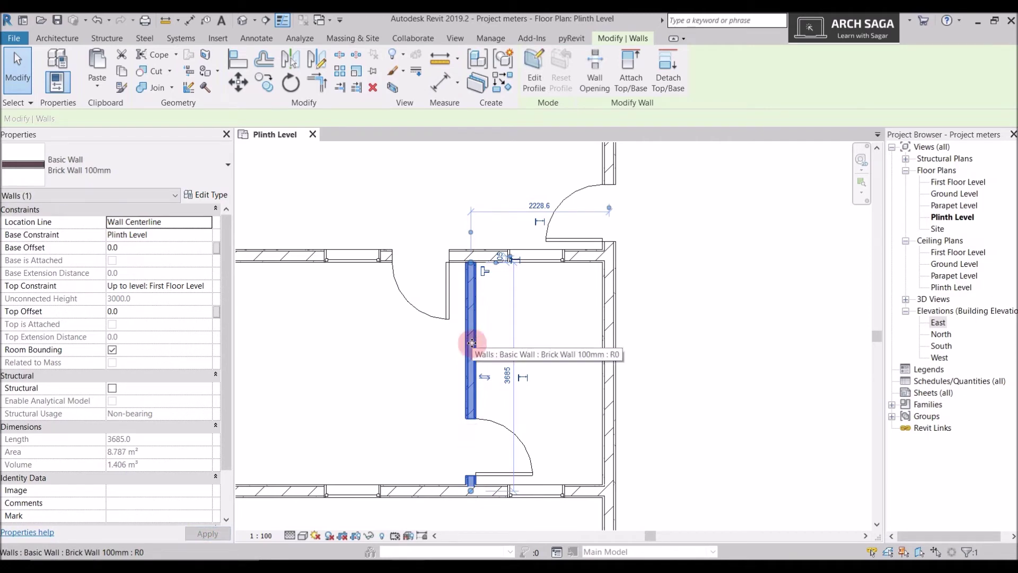
key("Escape")
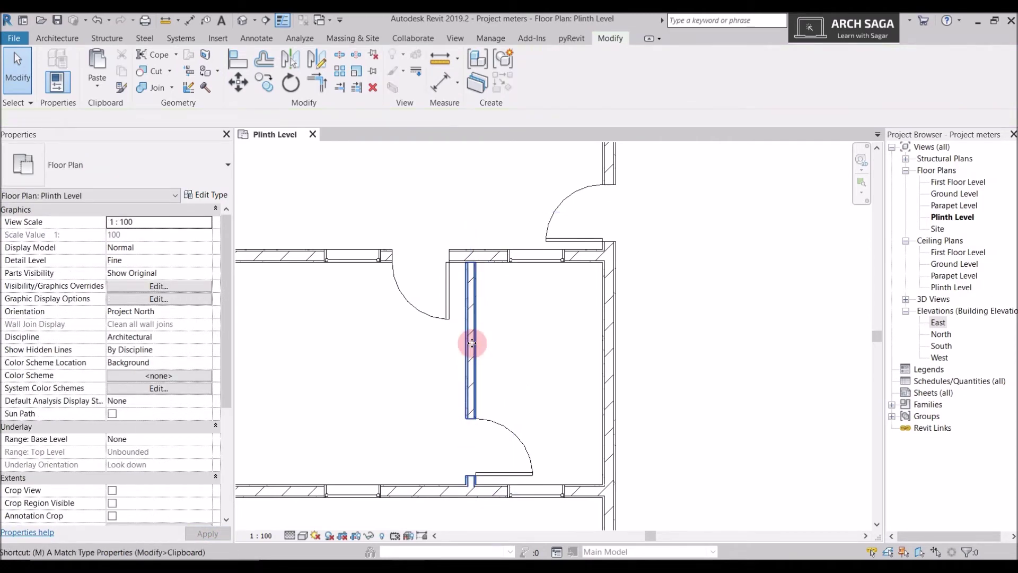
Step: Match the short partition wall's type to the long interior Brick Wall 150mm, and check the type it received
key("a")
left_click(615, 329)
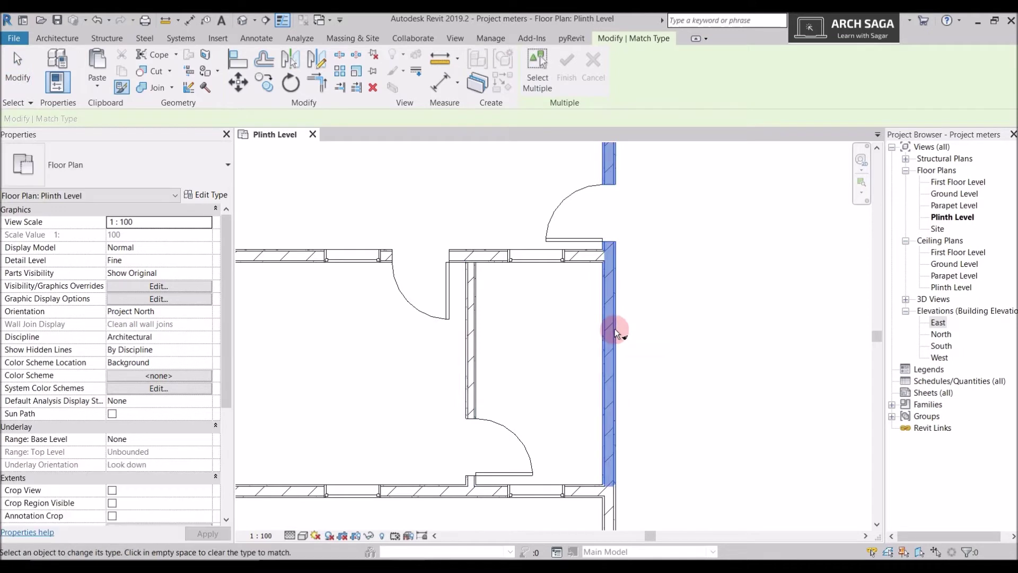
left_click(472, 331)
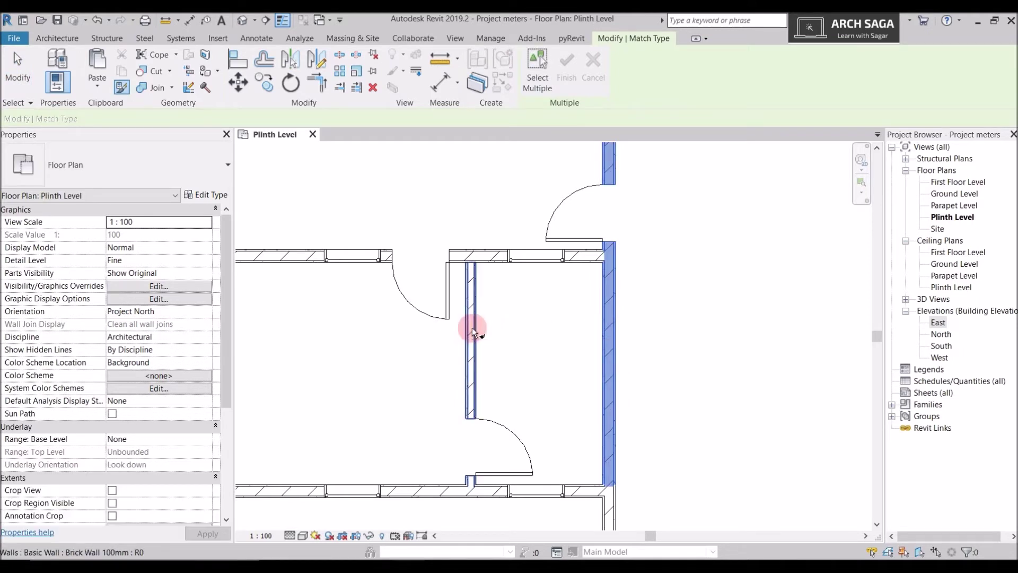
scroll(473, 331, "up", 4)
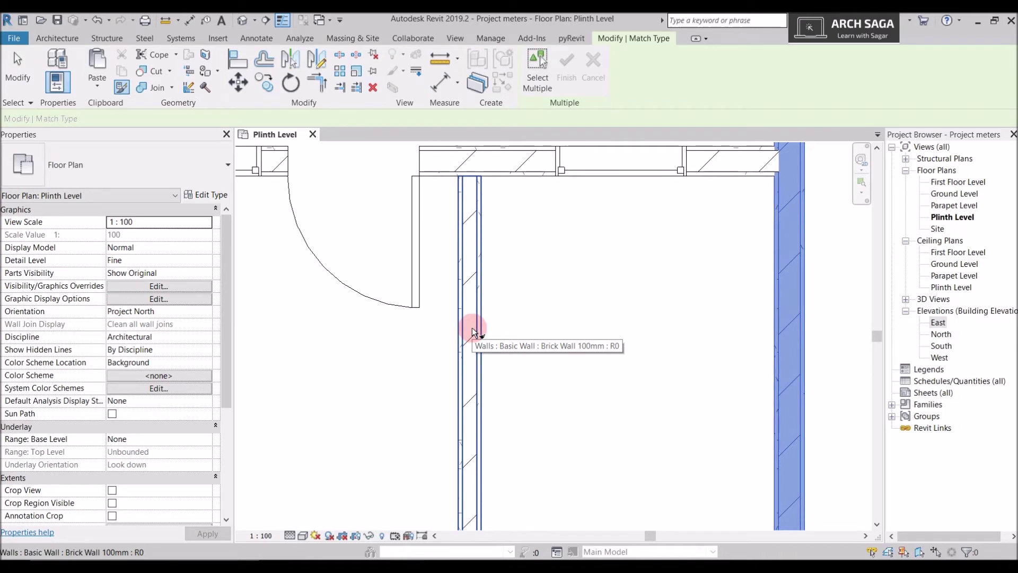
left_click(472, 326)
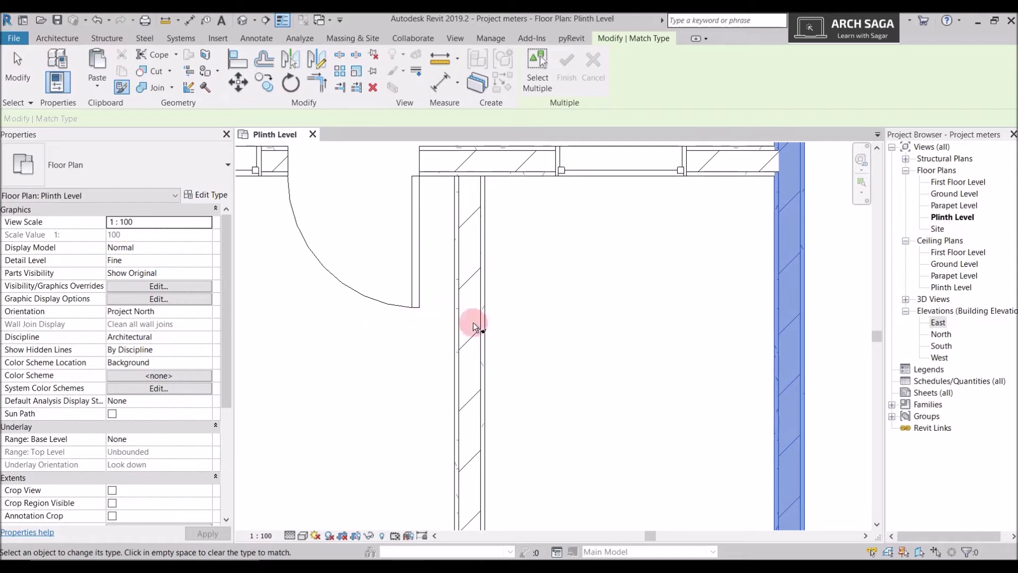
scroll(565, 325, "down", 6)
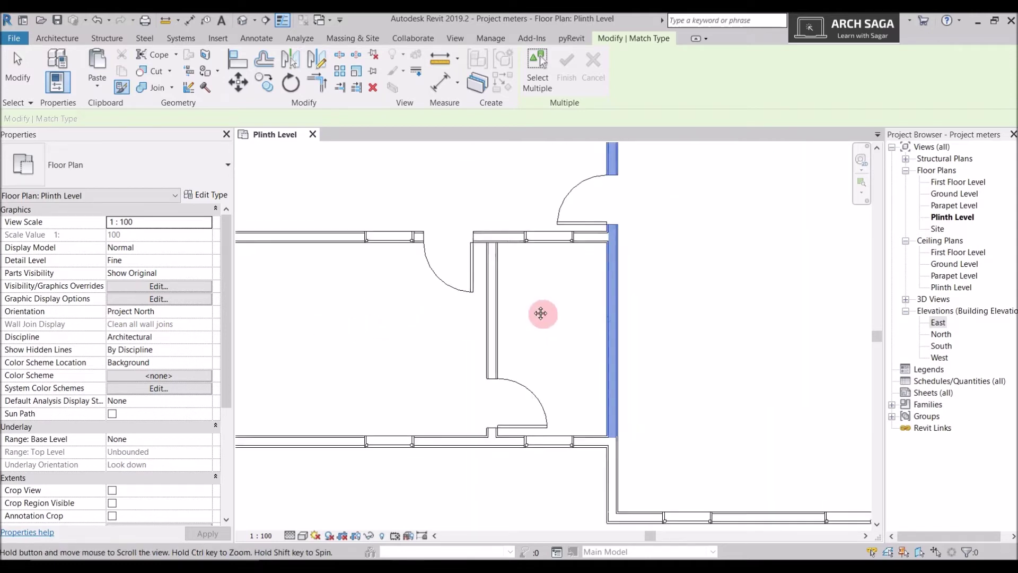
key("Escape")
scroll(533, 304, "down", 2)
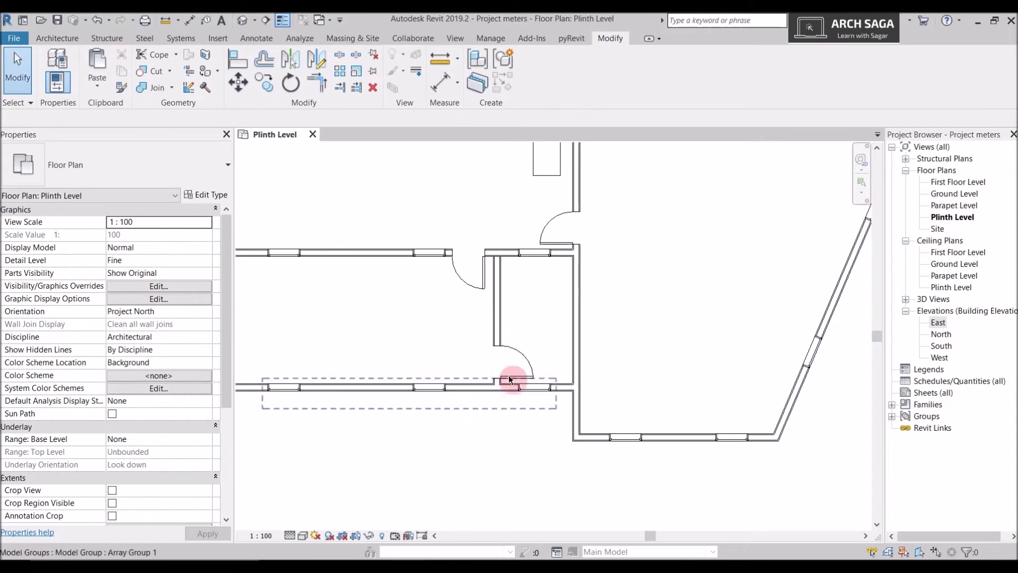
left_click(497, 304)
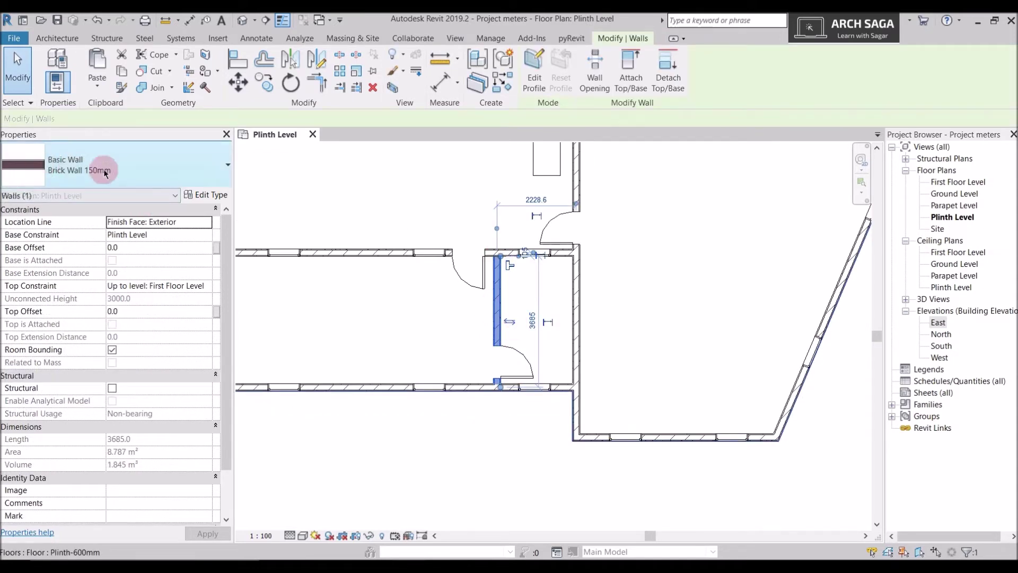
key("Escape")
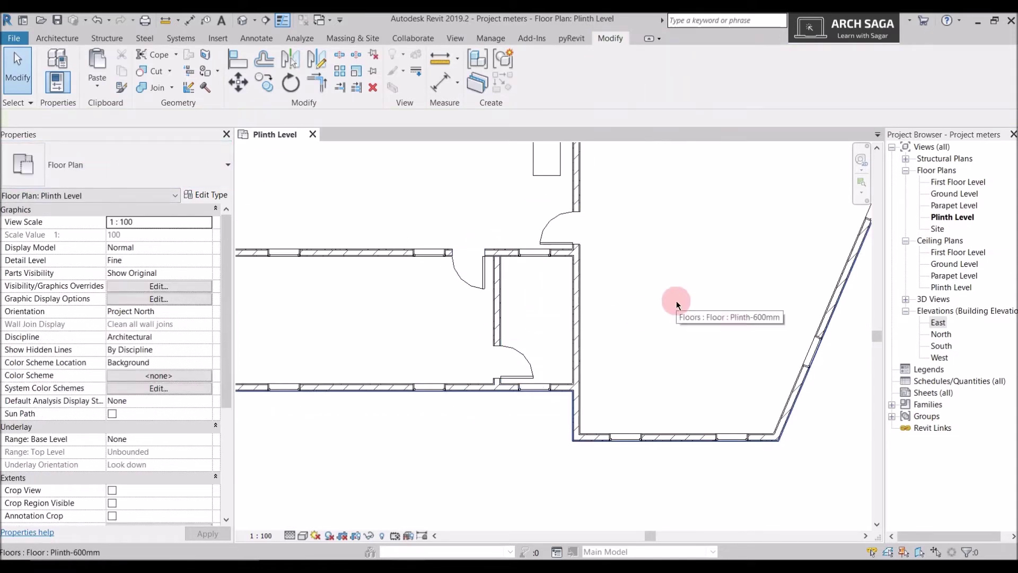
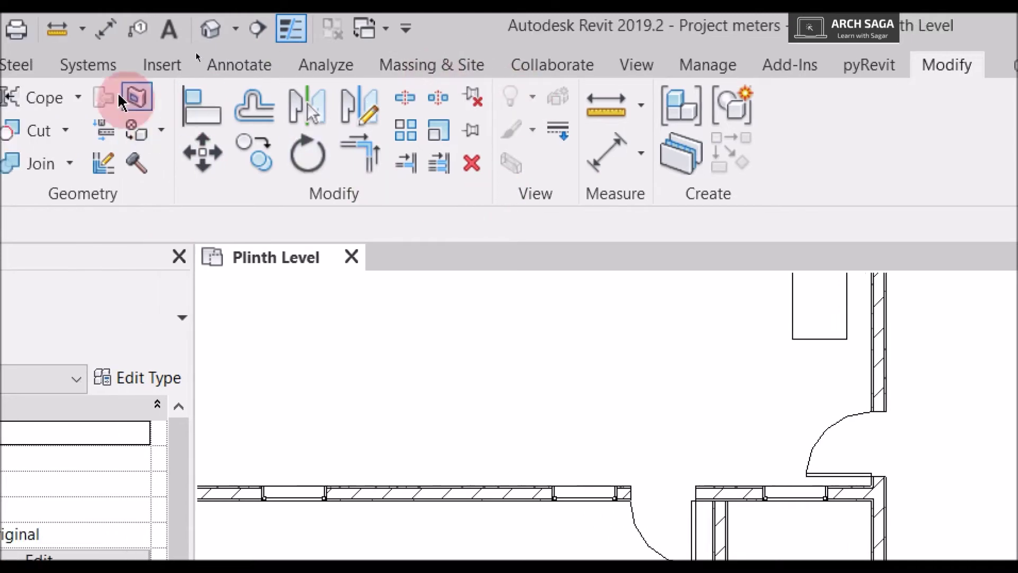
Step: Align the desk's nearest long edge with the room-side face of the interior wall beside it, preferring wall faces
left_click(217, 109)
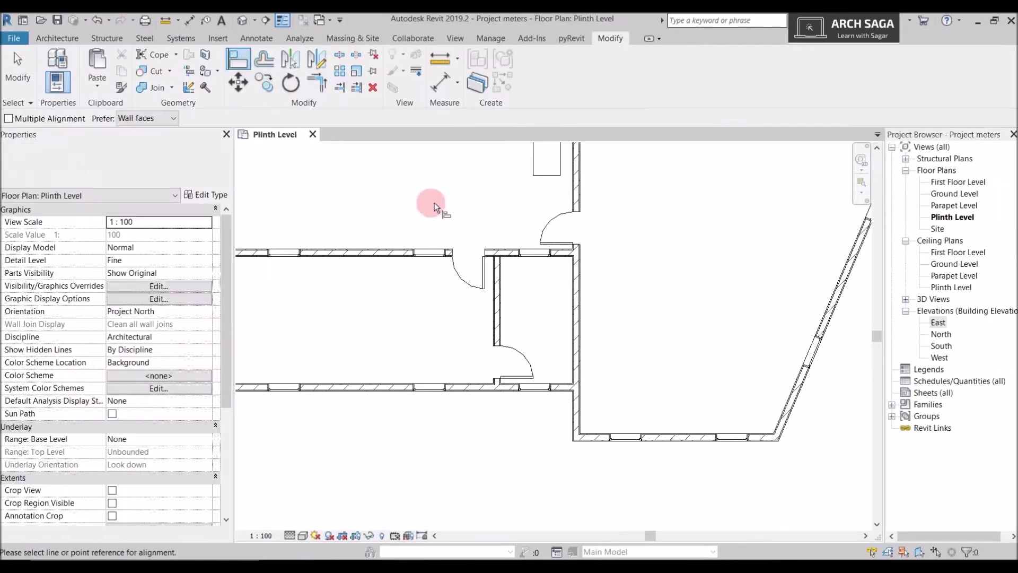
middle_click_drag(434, 202, 523, 329)
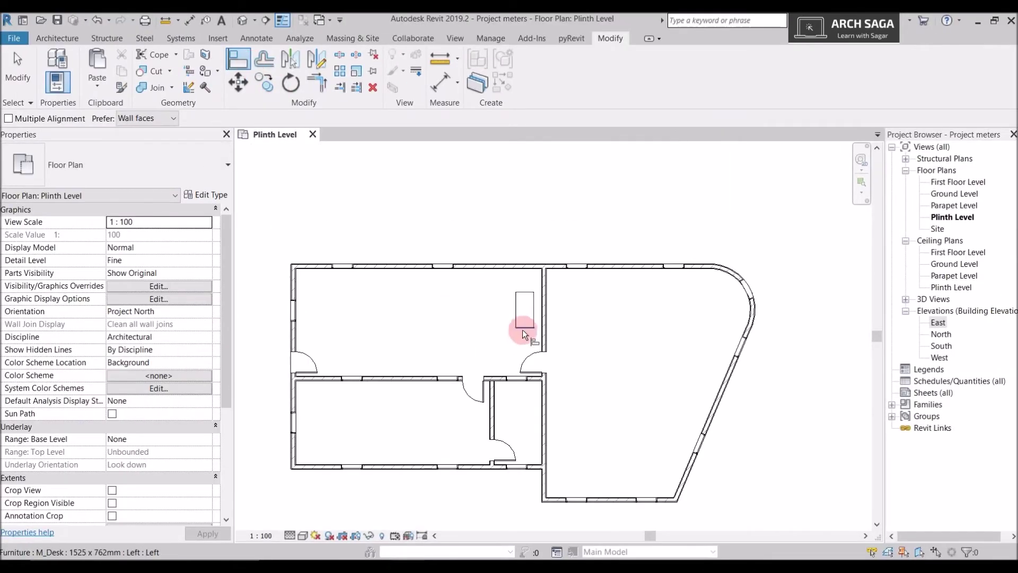
scroll(523, 329, "up", 2)
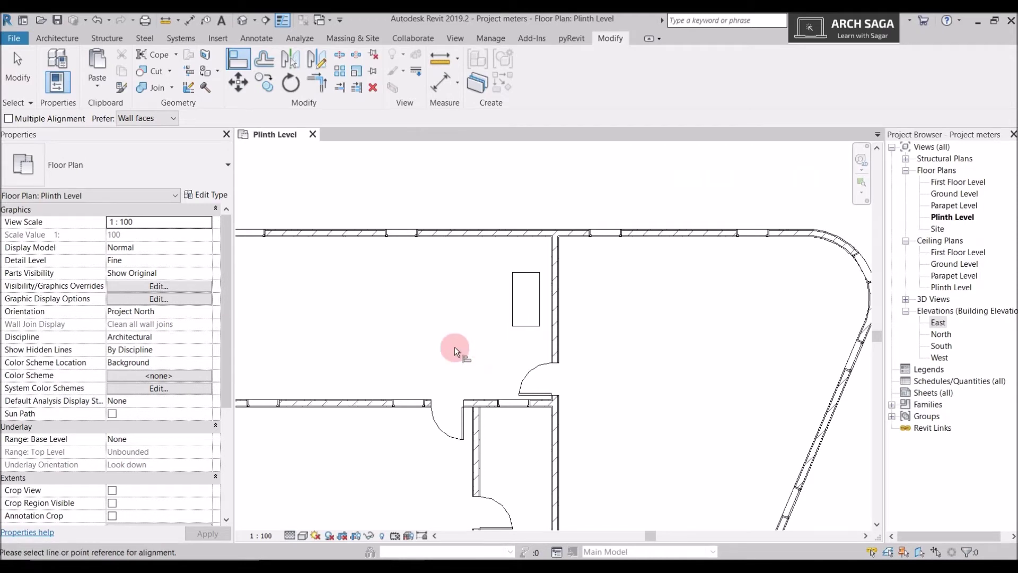
scroll(454, 345, "down", 2)
scroll(454, 345, "up", 3)
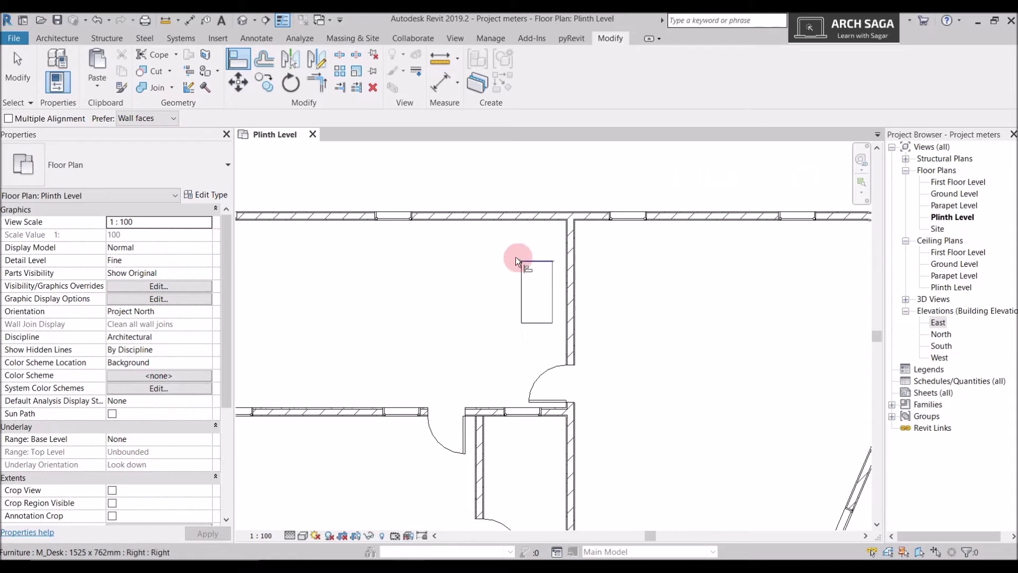
scroll(548, 308, "up", 2)
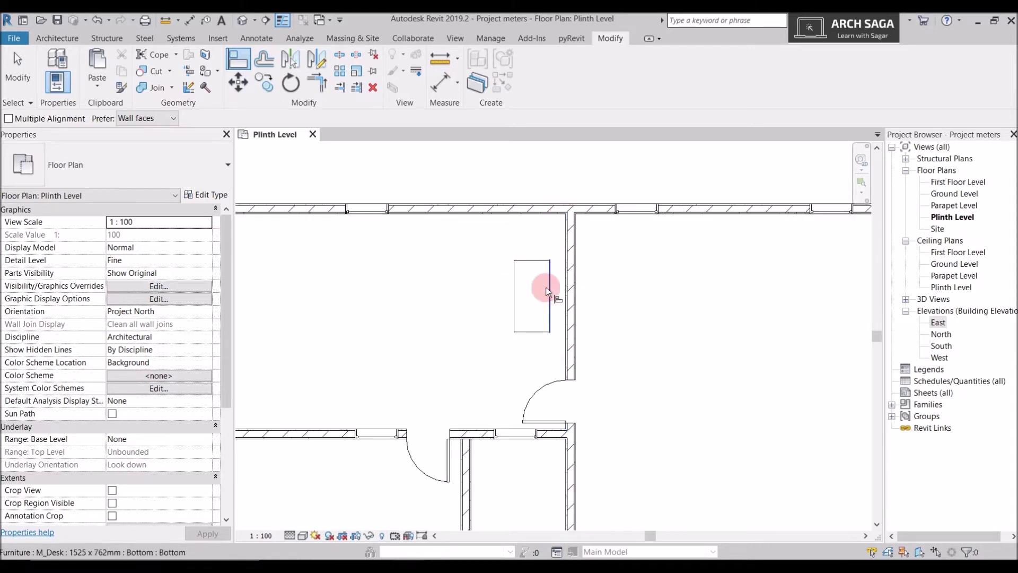
scroll(570, 262, "up", 3)
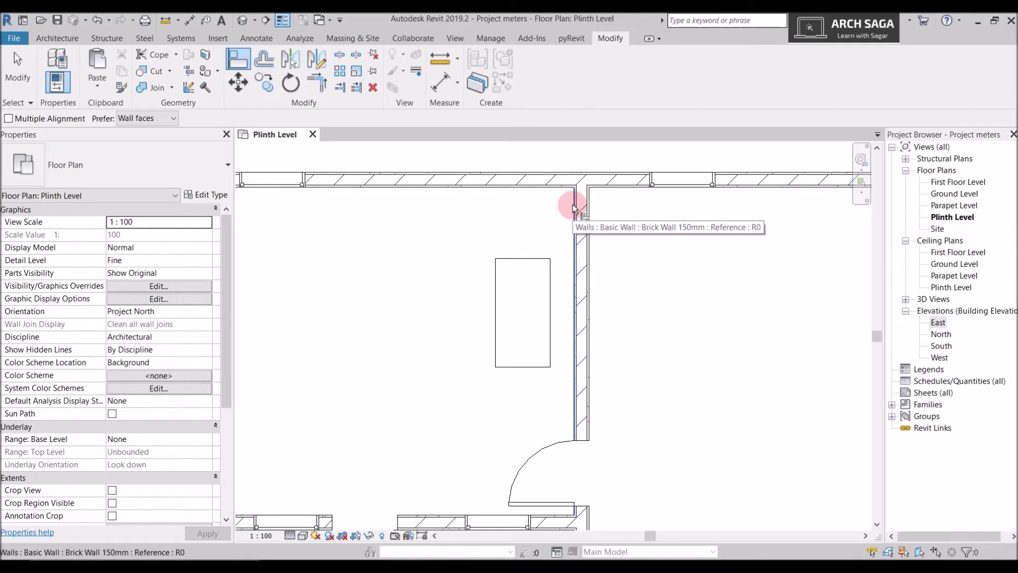
scroll(567, 319, "up", 4)
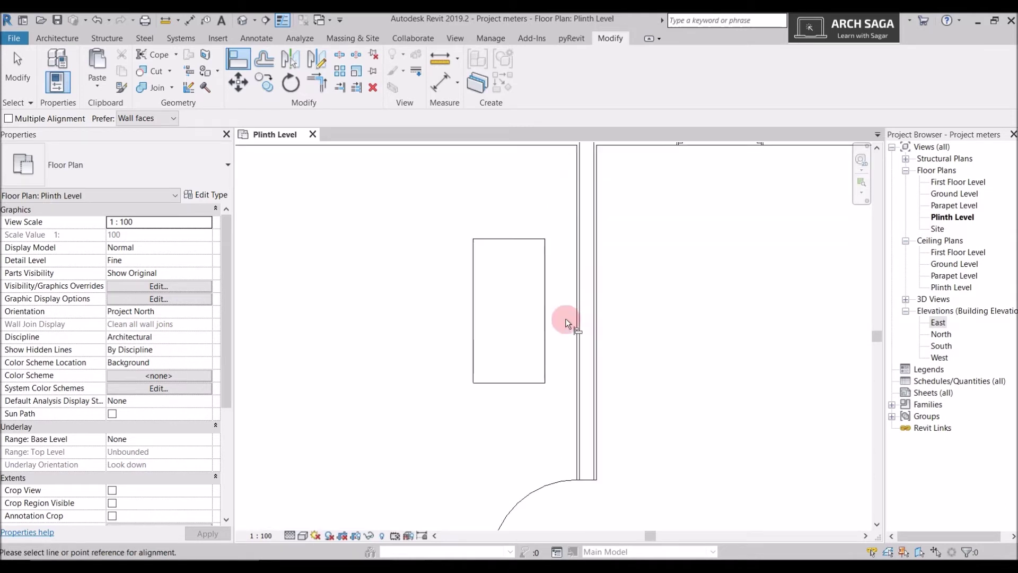
scroll(581, 277, "up", 2)
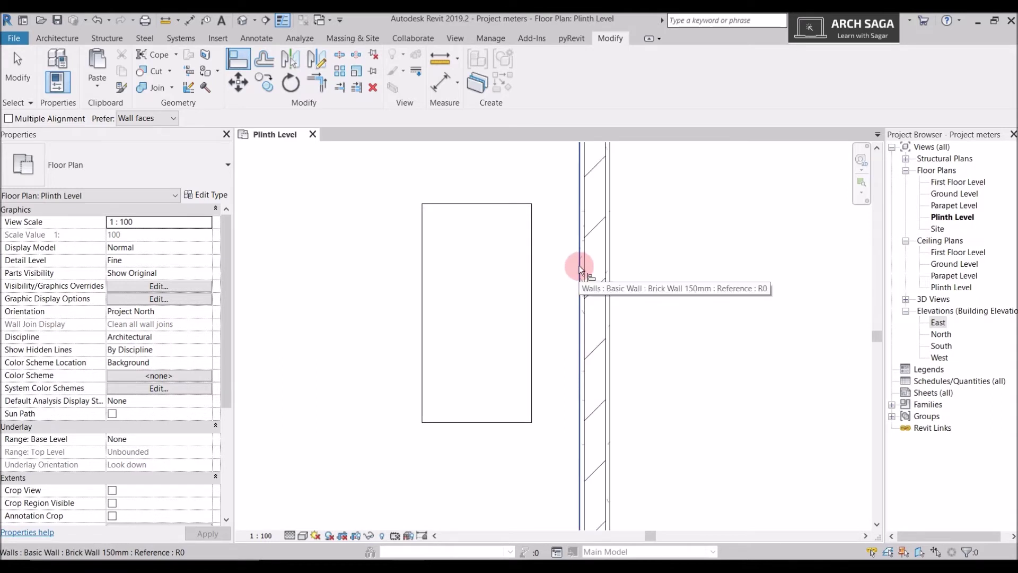
left_click(579, 266)
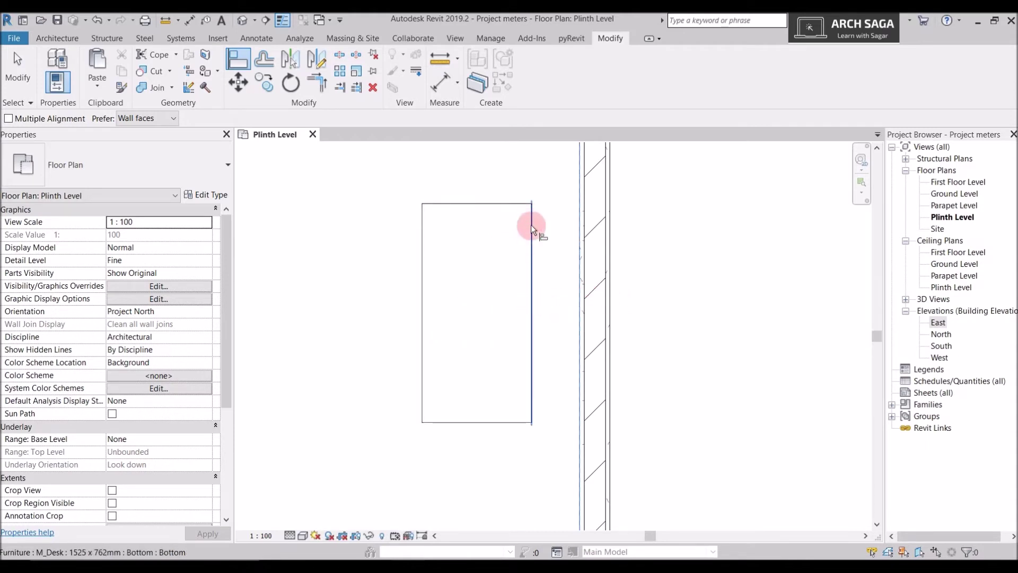
left_click(531, 274)
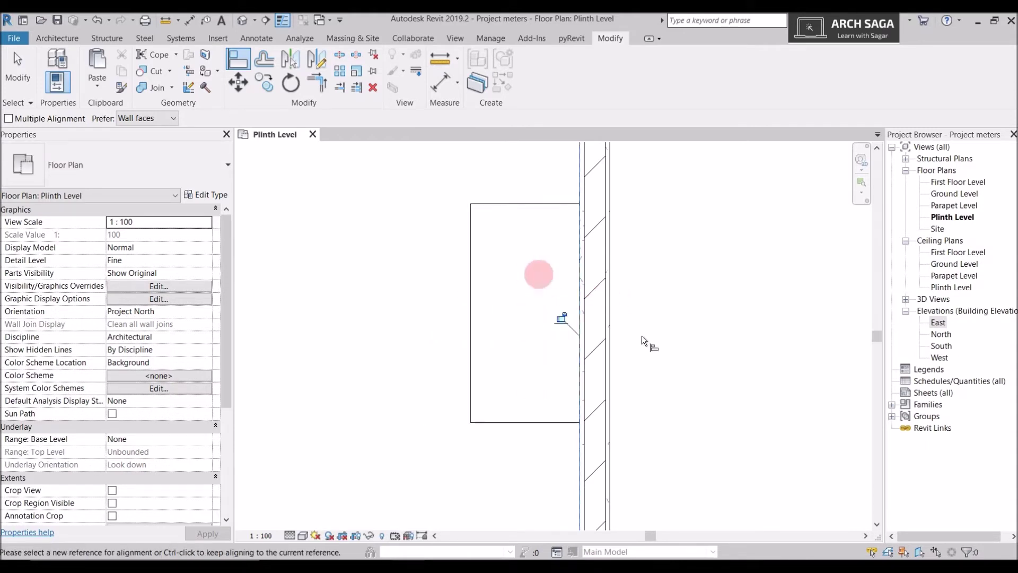
Step: Leave the Align tool for Move and dismiss the reminder without saving the project
scroll(648, 339, "down", 2)
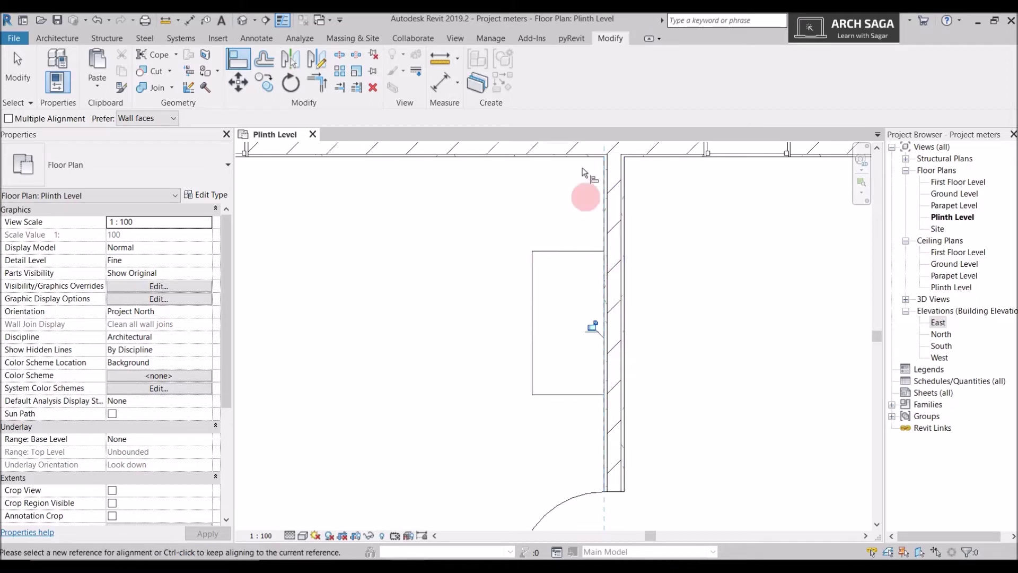
scroll(596, 424, "down", 2)
scroll(596, 423, "down", 1)
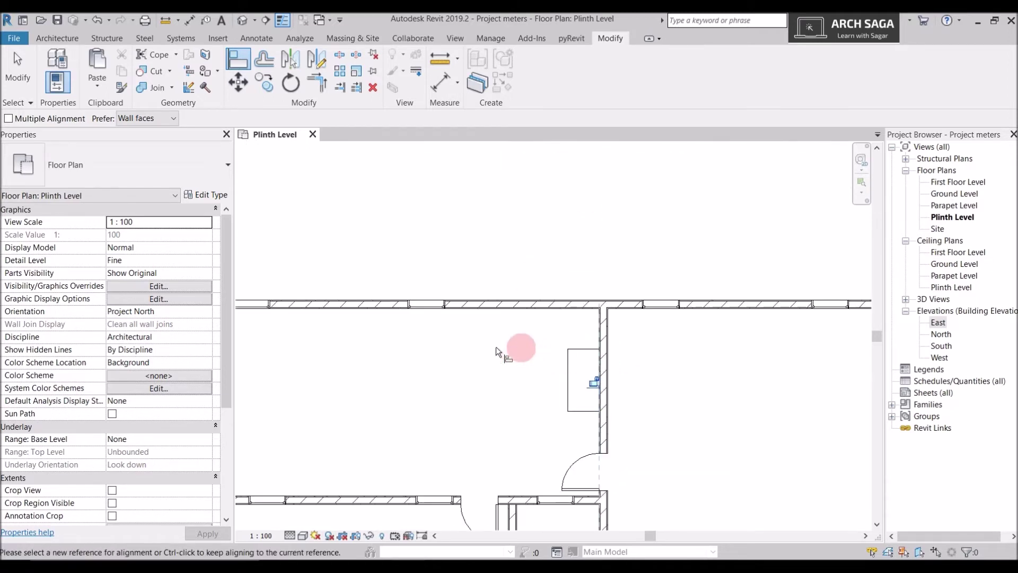
scroll(438, 352, "down", 2)
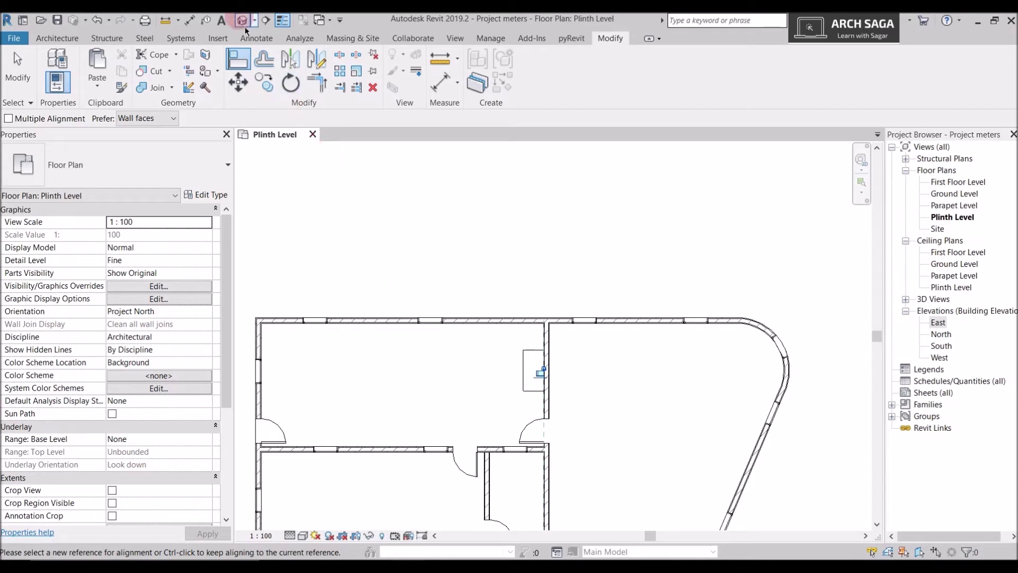
left_click(237, 87)
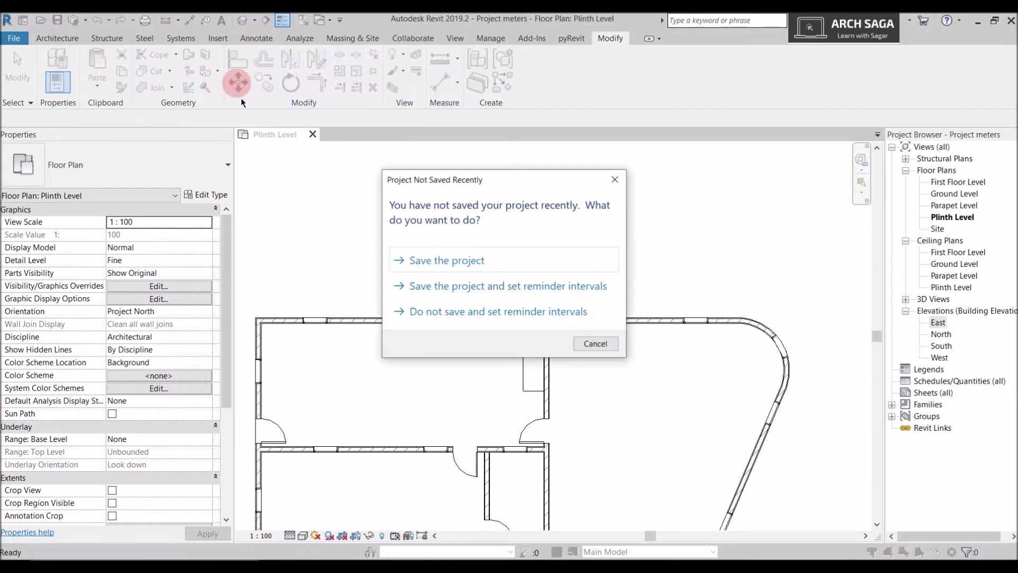
left_click(593, 342)
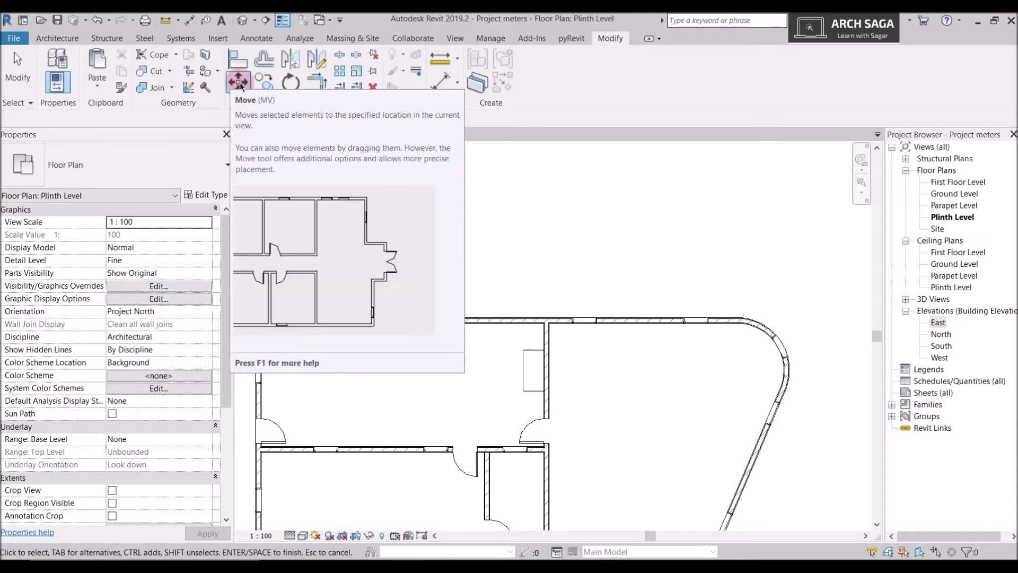
left_click(238, 83)
scroll(523, 358, "up", 2)
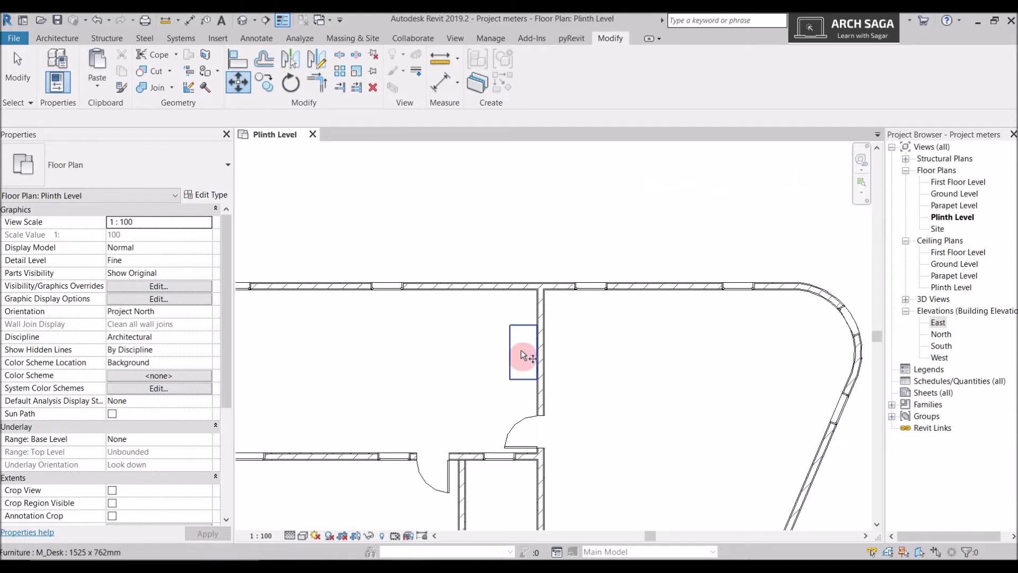
scroll(510, 343, "down", 3)
scroll(381, 416, "up", 2)
scroll(520, 352, "up", 2)
key("Escape")
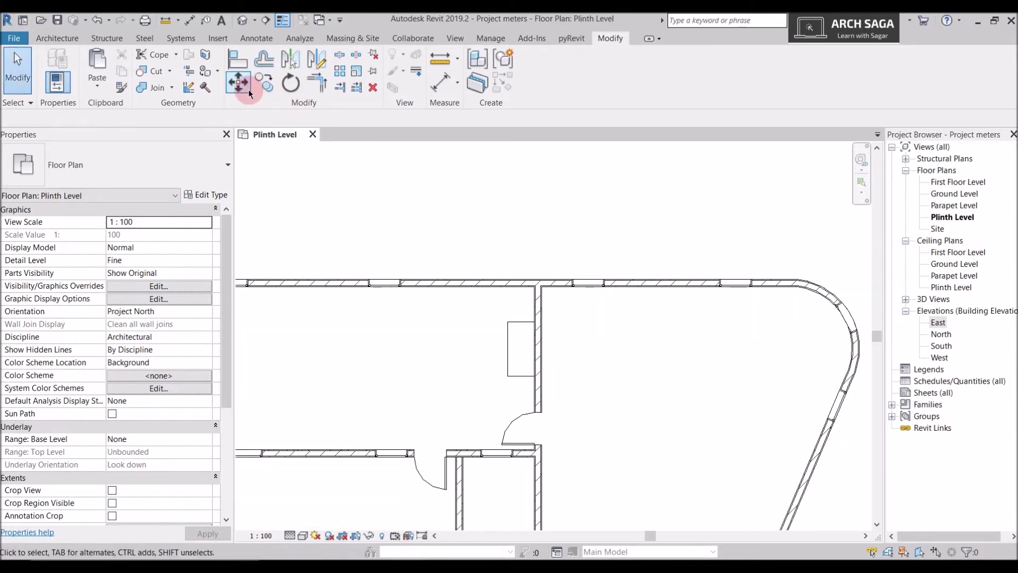
Step: Move the desk from beside the interior wall across to the open middle of the upper-left room
left_click(248, 89)
left_click(512, 345)
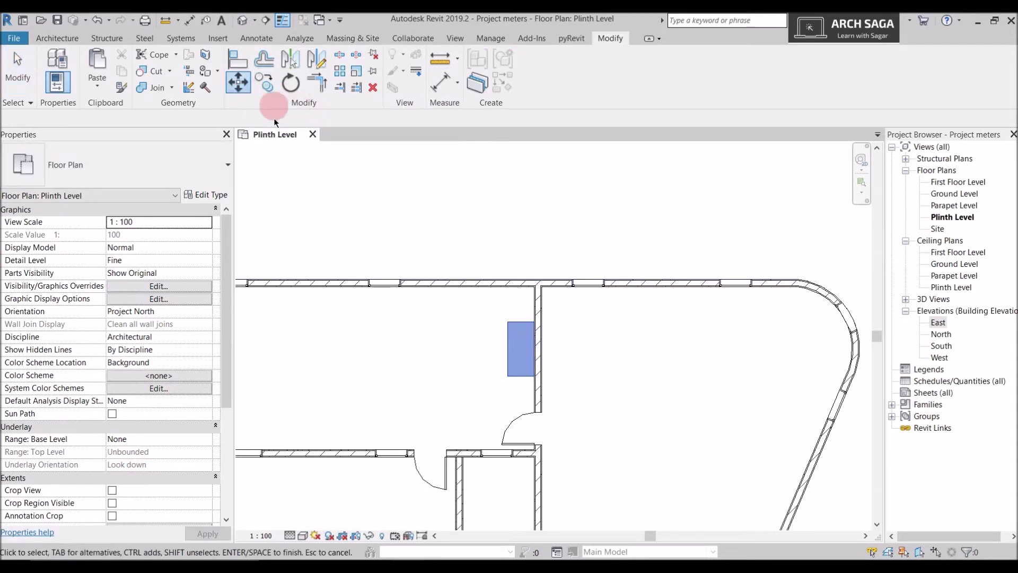
key("Return")
scroll(510, 326, "down", 2)
left_click(504, 321)
left_click(370, 319)
Step: Move the desk by its upper-left corner into the lower-left room, about 921 mm from the outer wall and 1164 mm below the partition
scroll(371, 350, "up", 1)
key("m")
key("v")
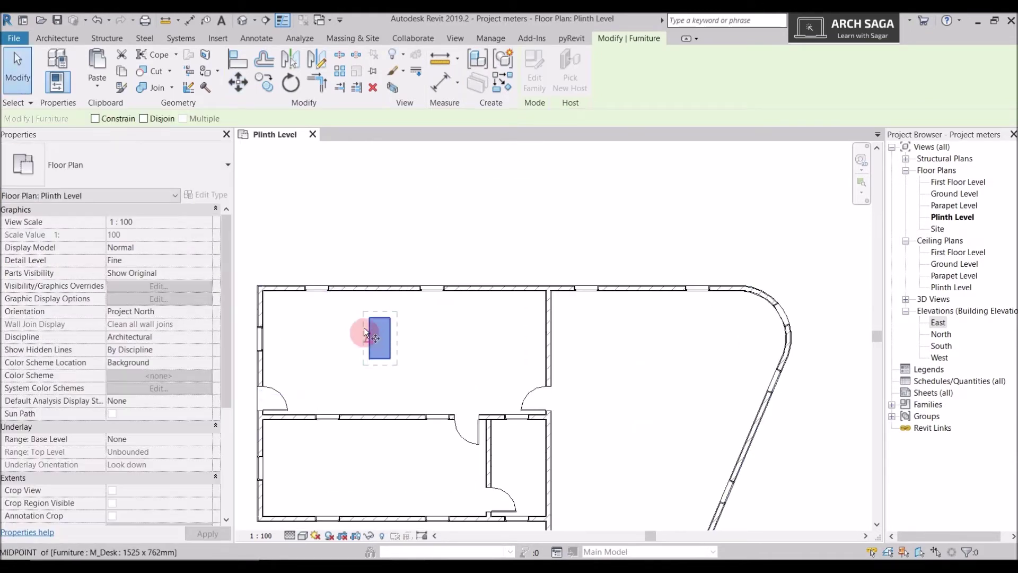
left_click(369, 317)
scroll(409, 334, "down", 1)
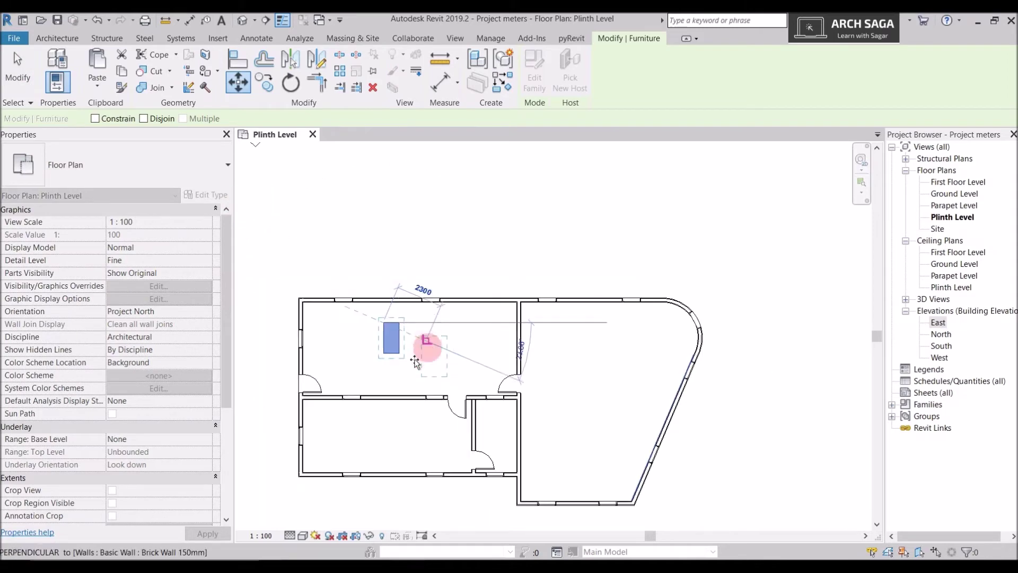
scroll(337, 366, "up", 1)
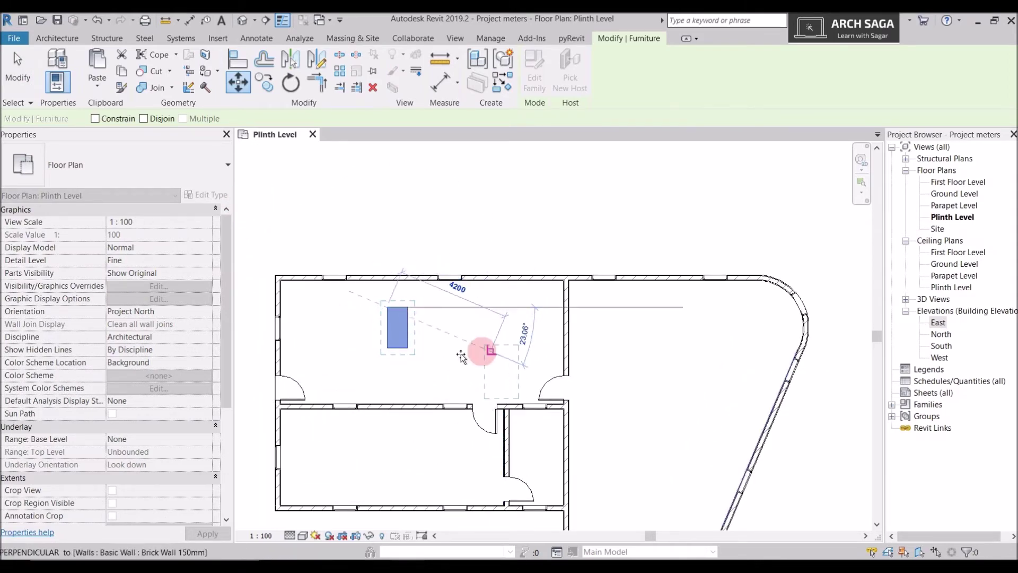
scroll(463, 445, "up", 1)
middle_click_drag(460, 441, 522, 374)
left_click(337, 373)
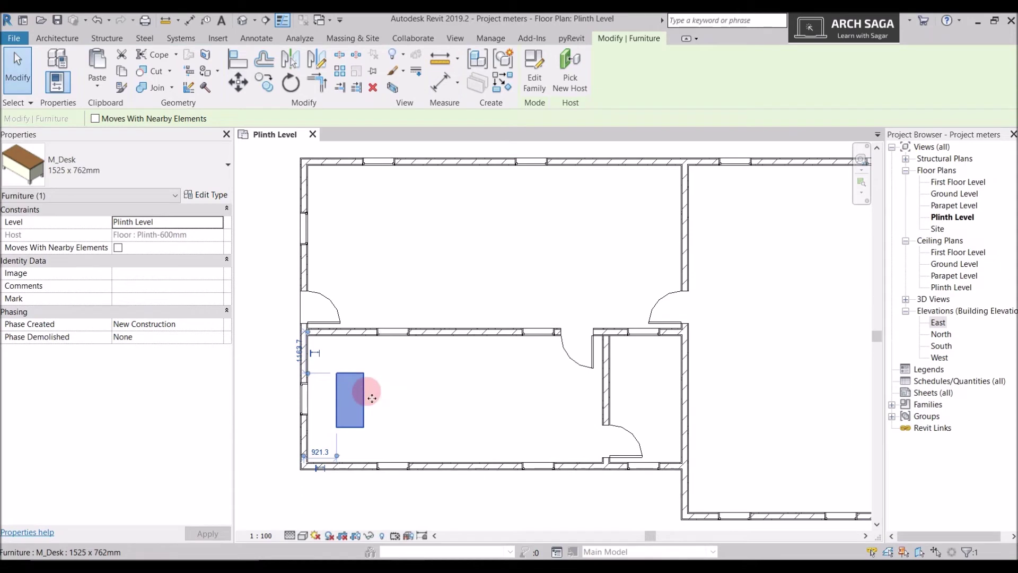
Step: Move the desk horizontally with Constrain enabled, to about 5721 mm from the lower-left room's outer wall
left_click(239, 82)
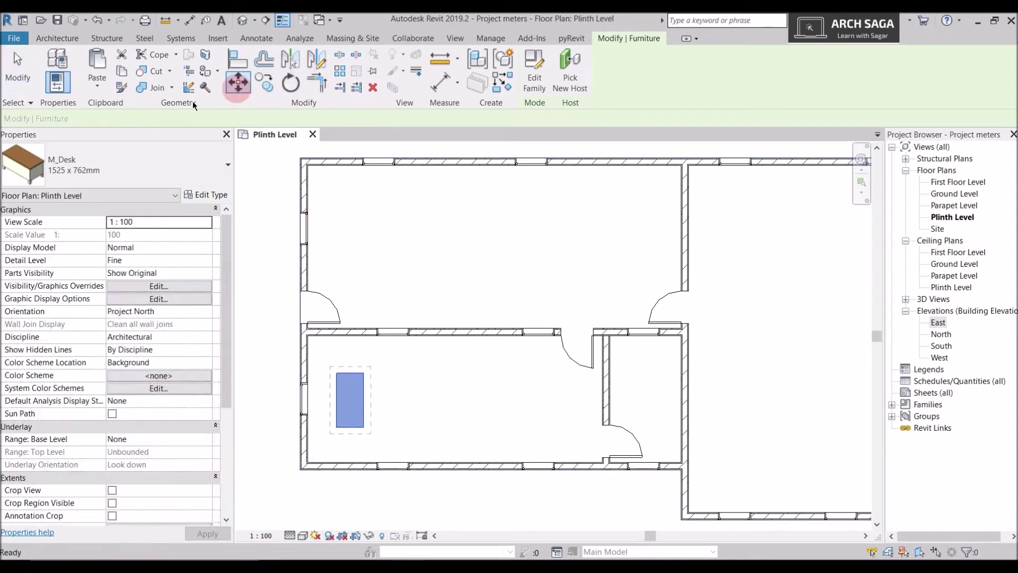
left_click(95, 119)
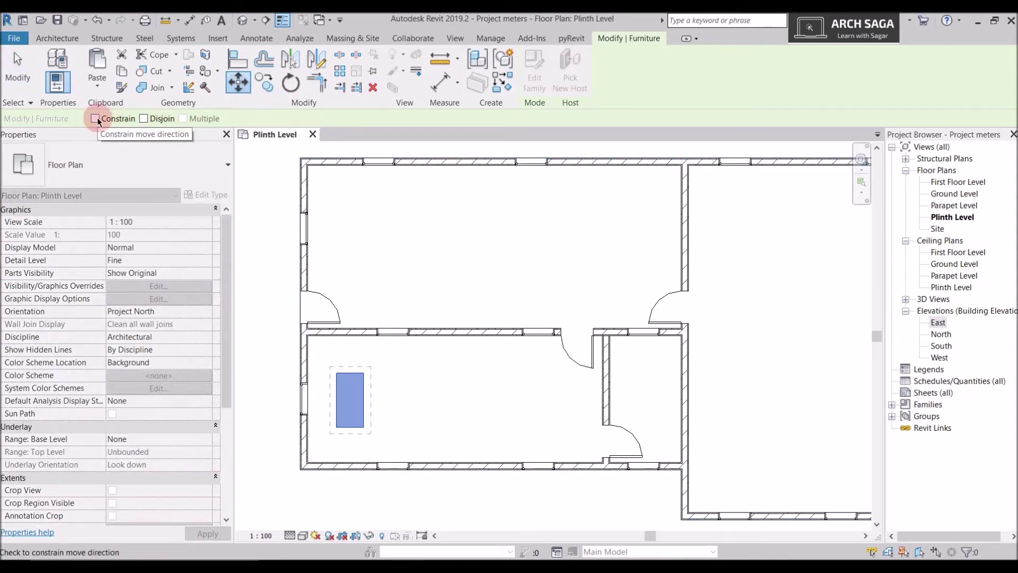
left_click(337, 372)
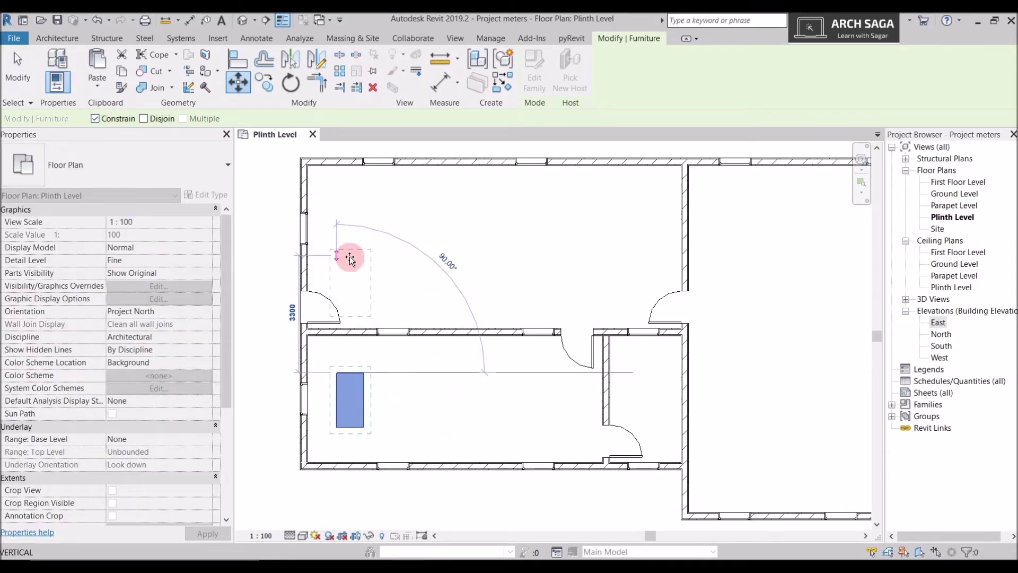
left_click(508, 379)
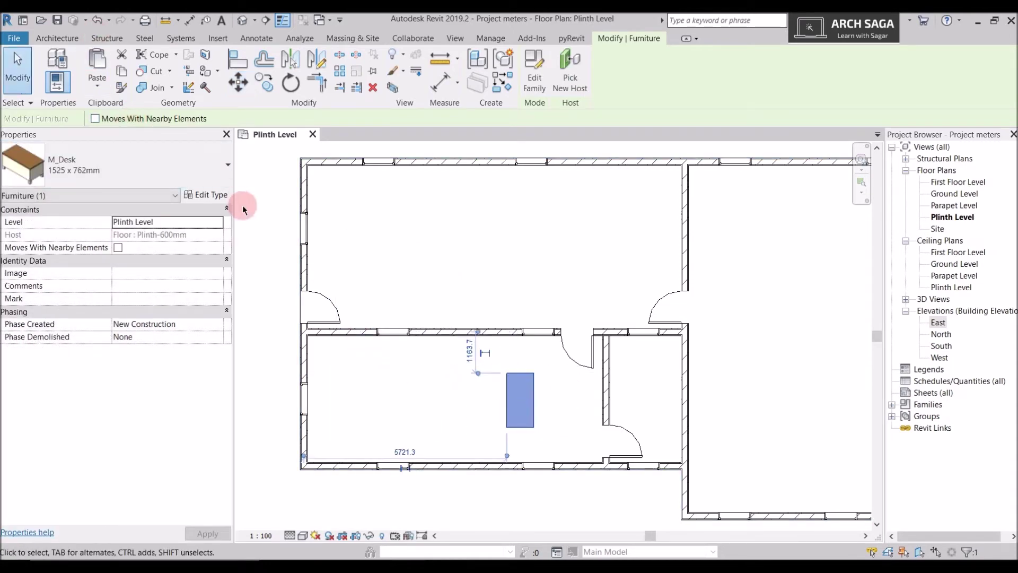
Step: Move the desk about 9200 mm at 25° into the large curved-corner room, with Disjoin enabled and Constrain off
left_click(480, 395)
left_click(514, 407)
key("m")
key("v")
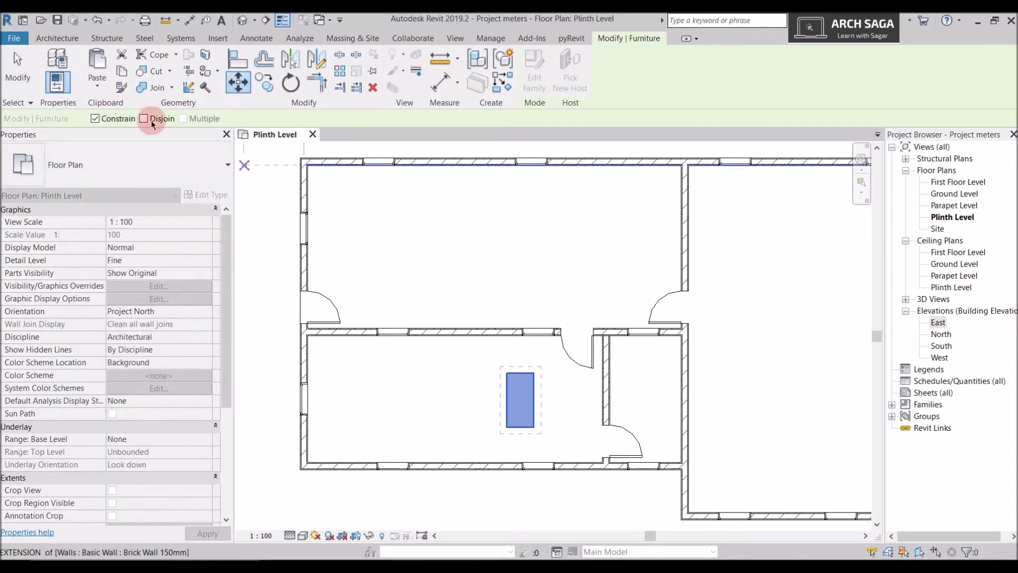
left_click(144, 118)
left_click(520, 373)
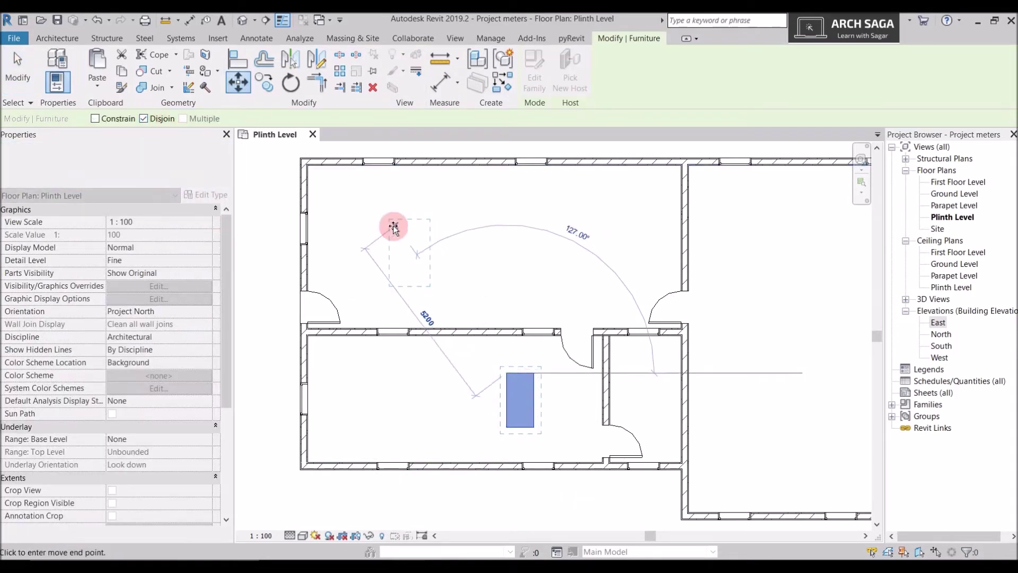
scroll(609, 271, "down", 2)
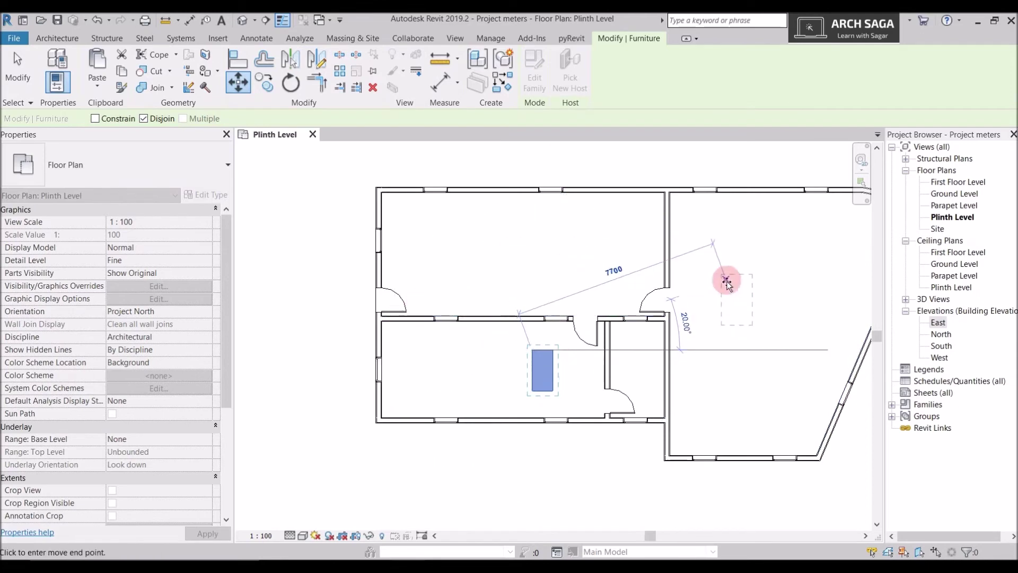
left_click(757, 248)
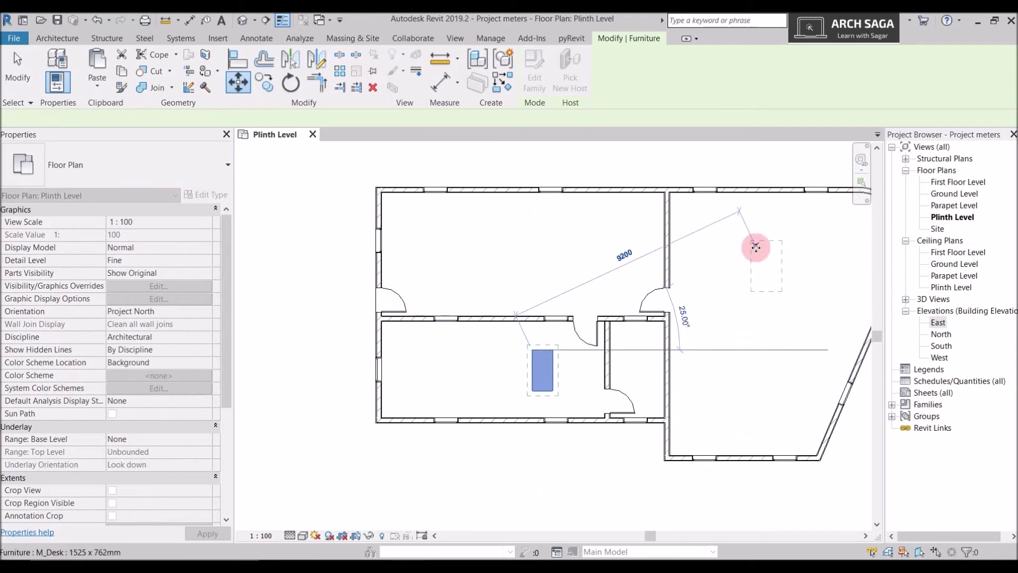
scroll(664, 260, "down", 2)
key("Escape")
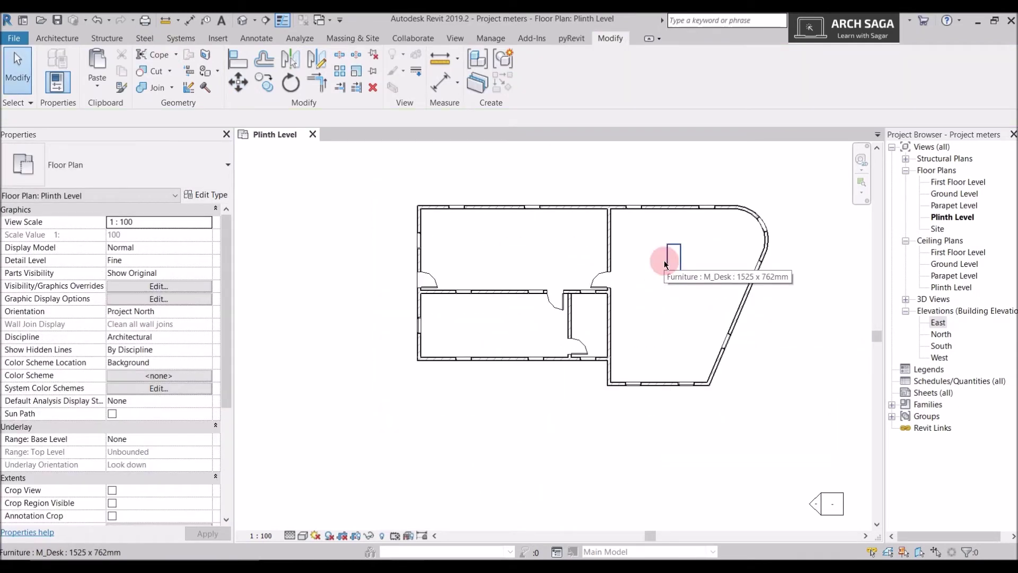
left_click(264, 57)
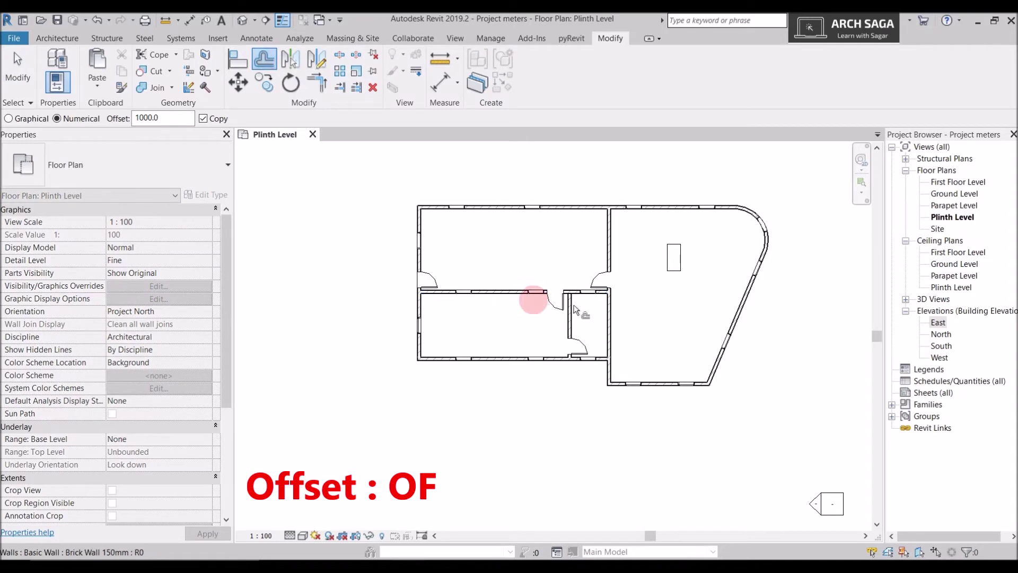
scroll(583, 276, "up", 1)
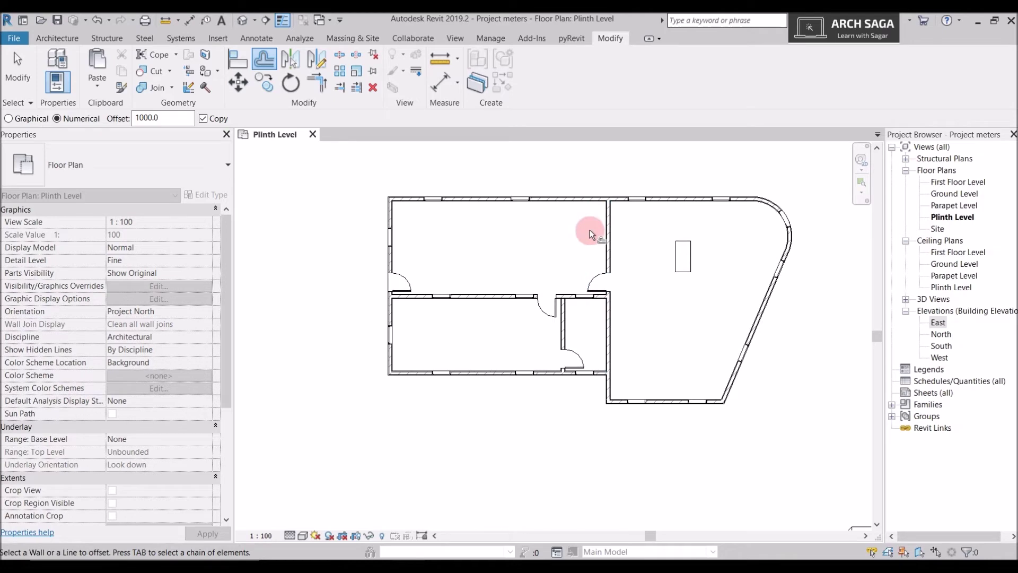
scroll(589, 230, "up", 2)
key("Escape")
Step: Offset a copy of the long interior Brick Wall 150mm by 1000 mm towards the large room, using the Numerical option
left_click(617, 239)
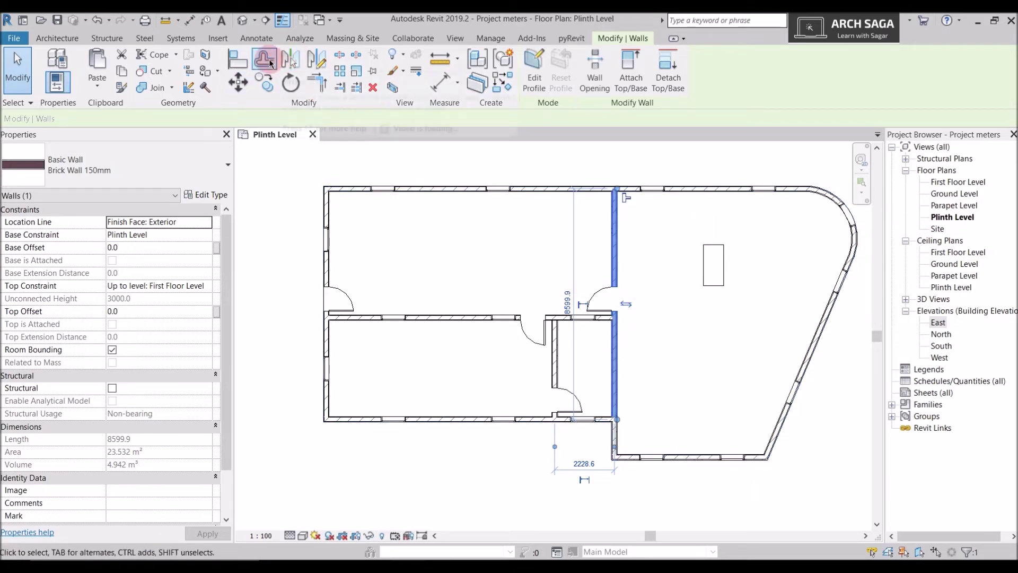
left_click(270, 64)
left_click(175, 119)
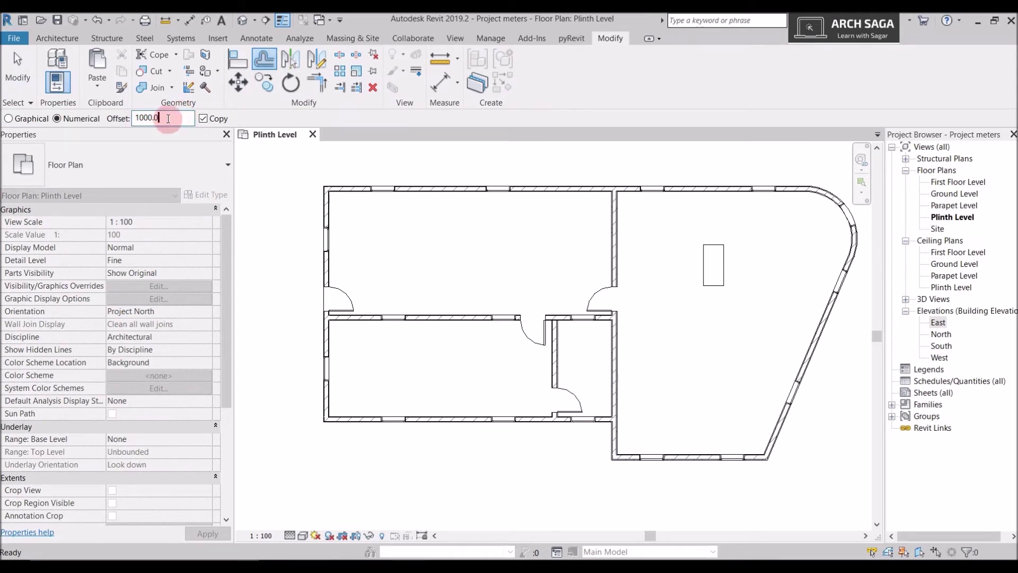
scroll(615, 228, "up", 3)
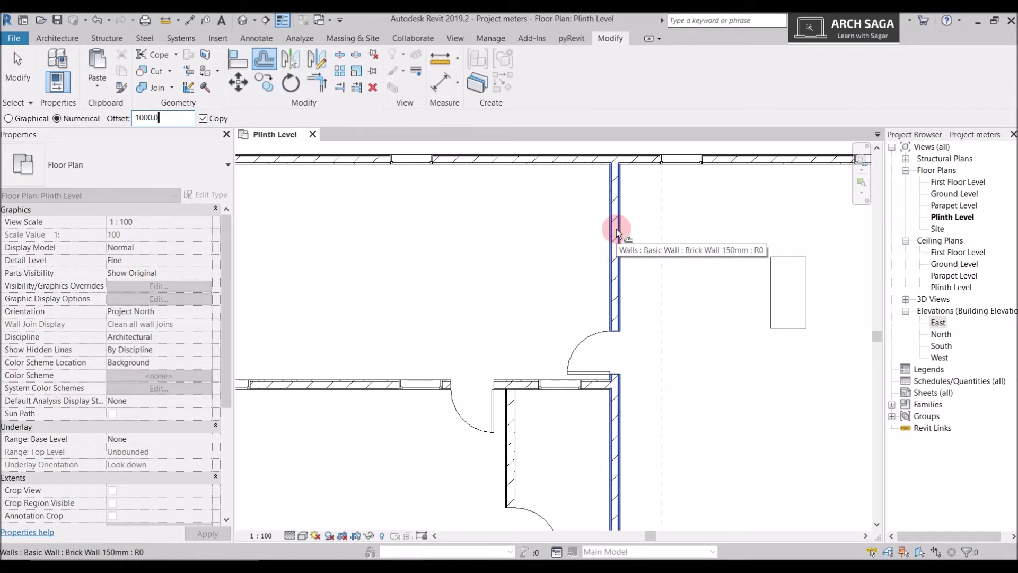
scroll(616, 228, "up", 3)
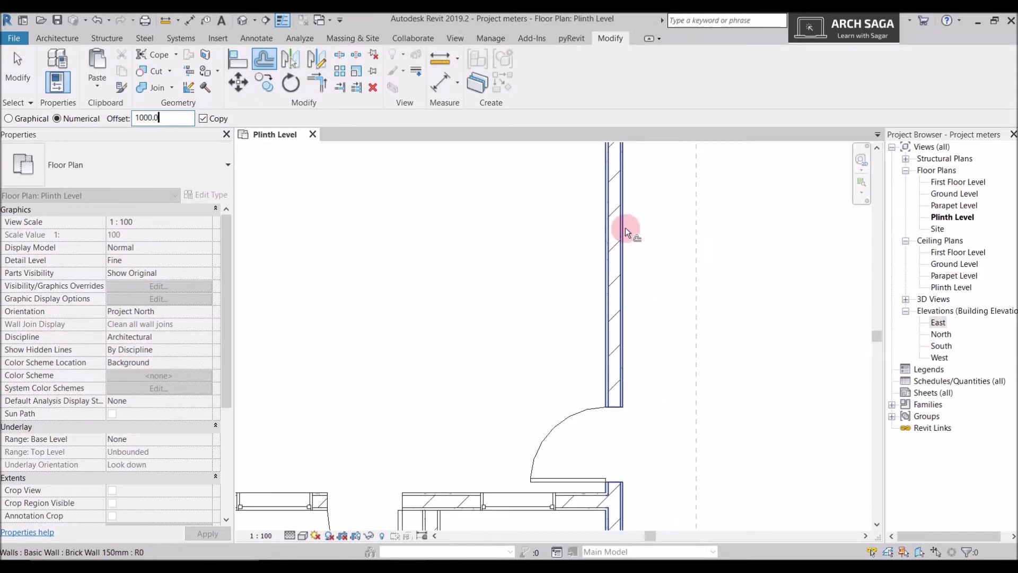
scroll(626, 227, "up", 2)
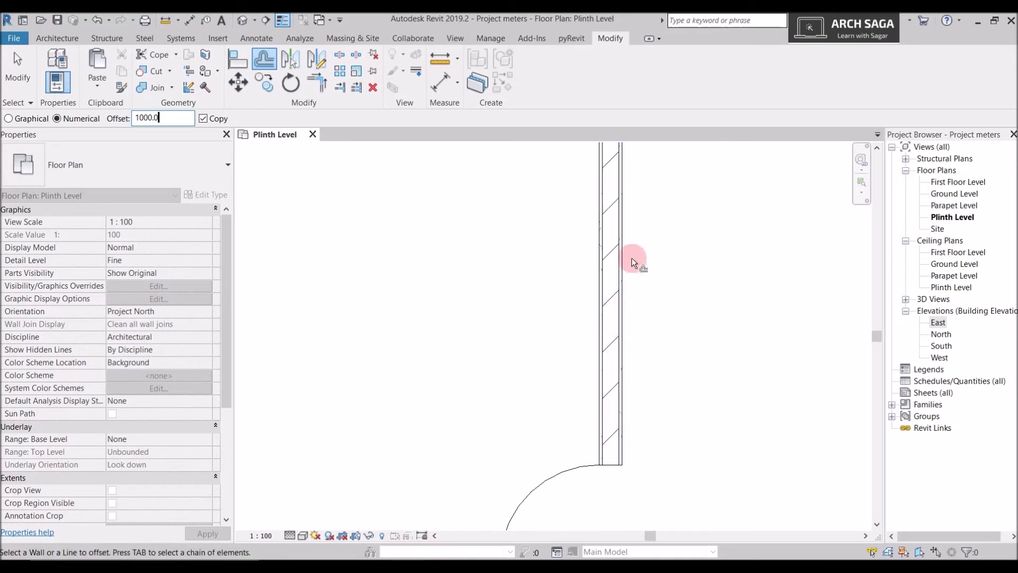
left_click(625, 254)
scroll(625, 253, "down", 5)
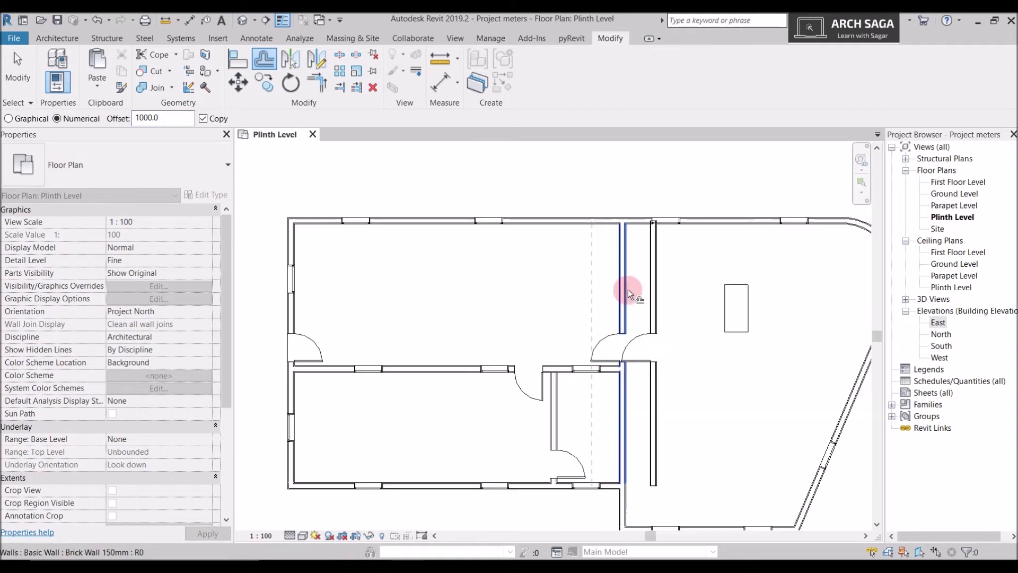
Step: Offset another copy of the original long interior wall 1000 mm to its opposite side, into the left-hand rooms
scroll(625, 338, "up", 2)
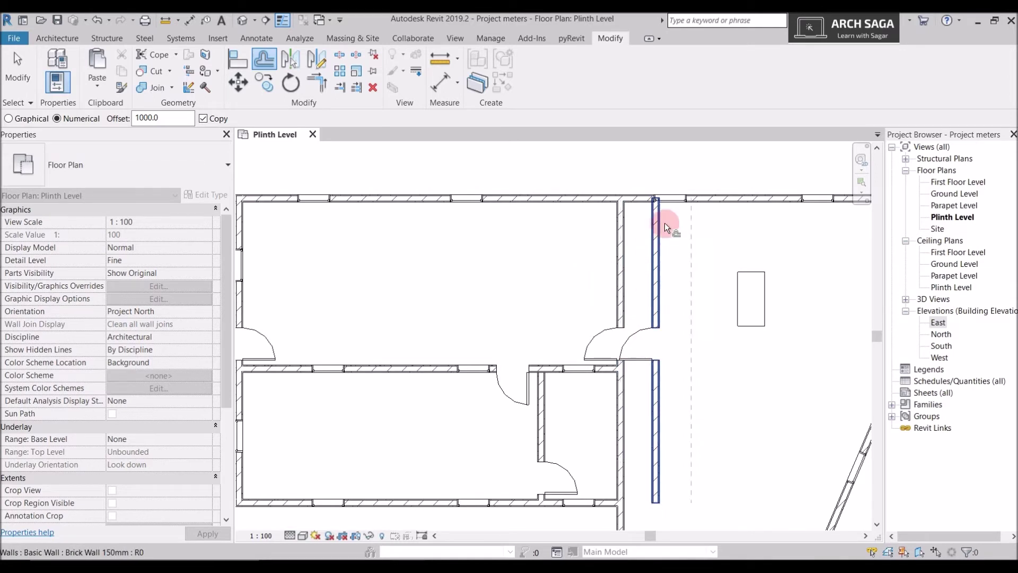
scroll(669, 316, "down", 1)
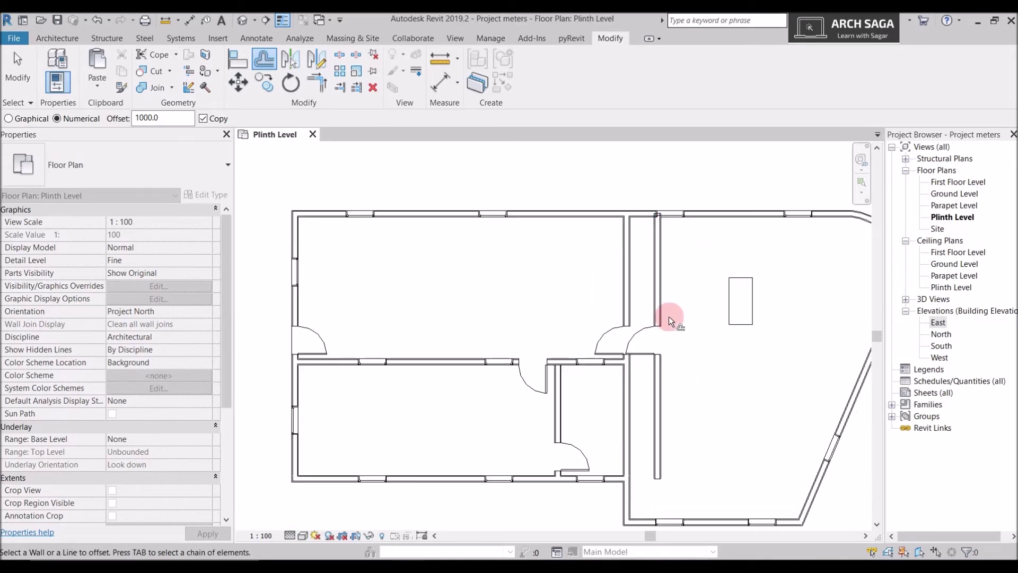
scroll(623, 266, "up", 1)
left_click(622, 265)
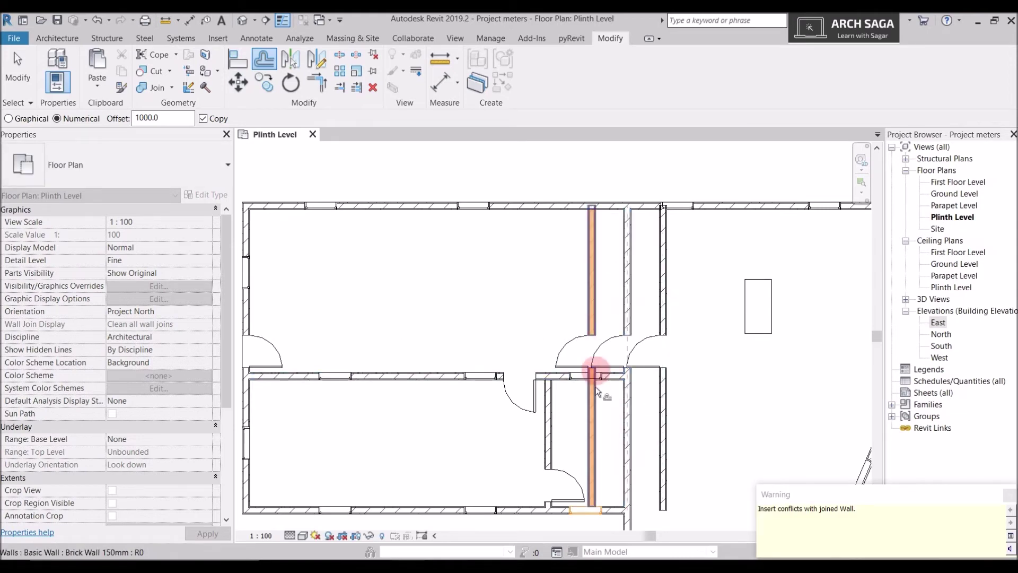
scroll(593, 396, "up", 1)
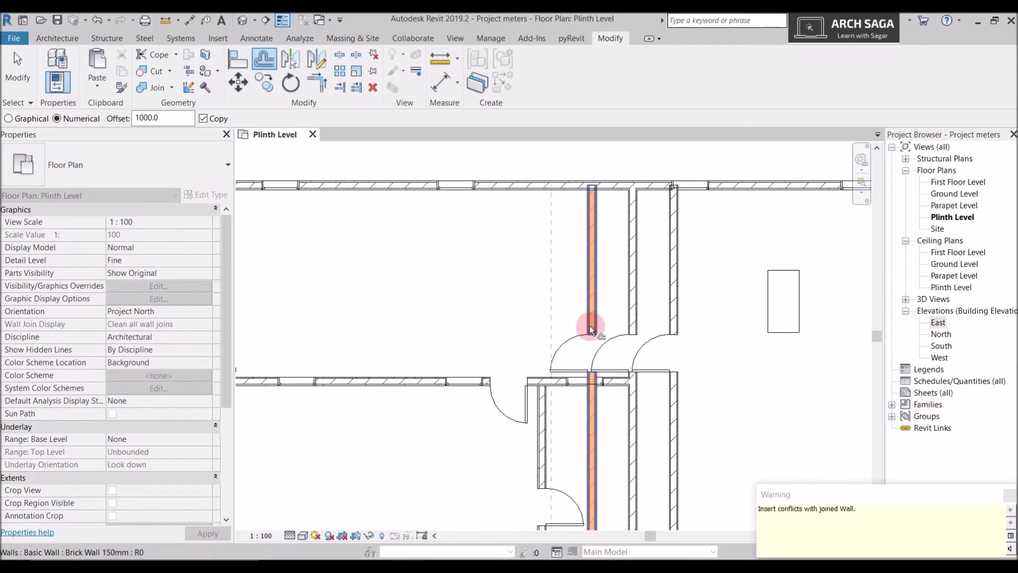
scroll(642, 273, "down", 1)
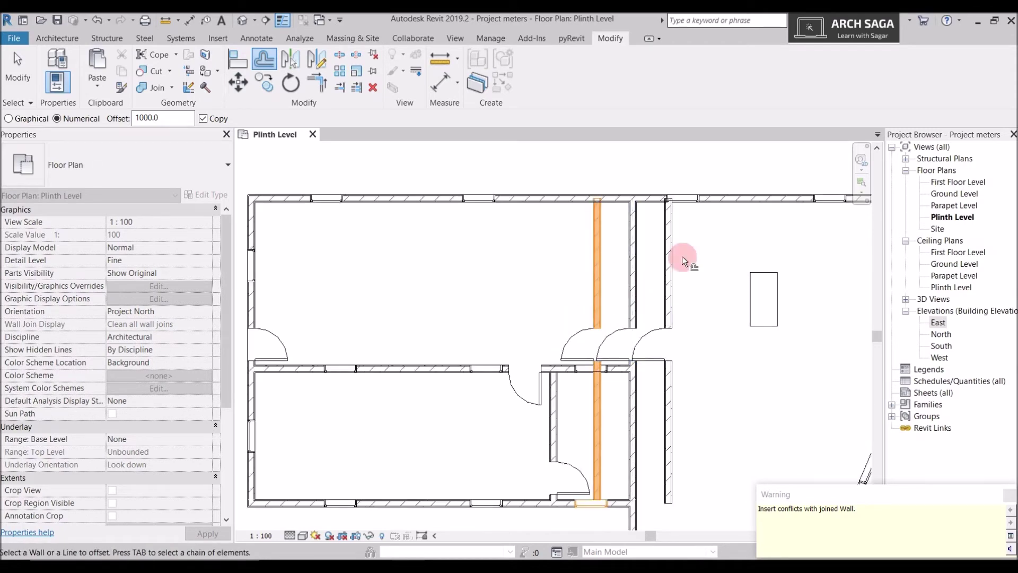
Step: Leave the Offset tool and undo both offset wall copies
key("Escape")
scroll(683, 260, "up", 3)
key("Escape")
scroll(642, 295, "down", 3)
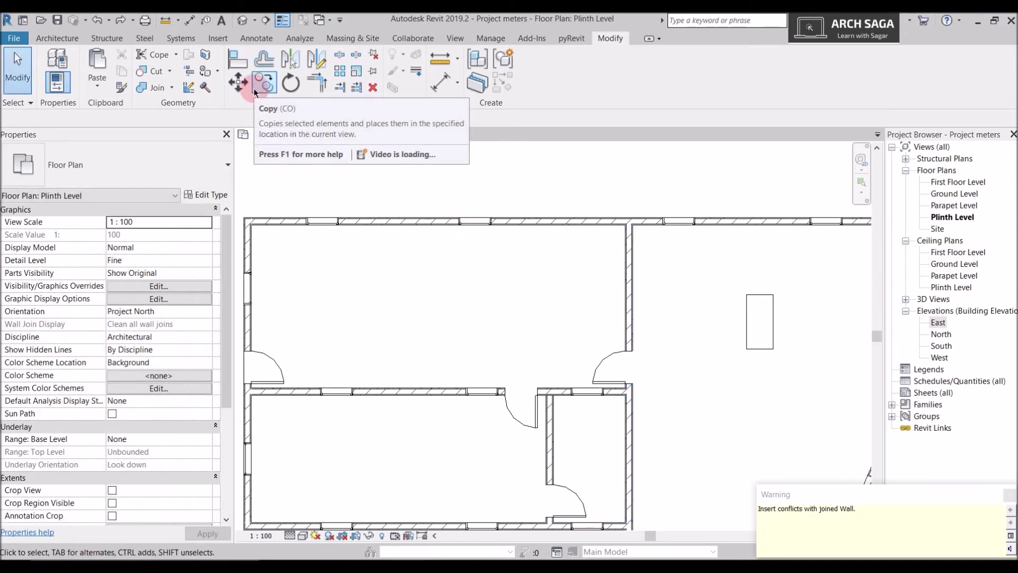
Step: Copy the desk in the curved-corner room horizontally towards the interior wall, about 1012 mm from that wall
left_click(771, 338)
scroll(686, 325, "up", 2)
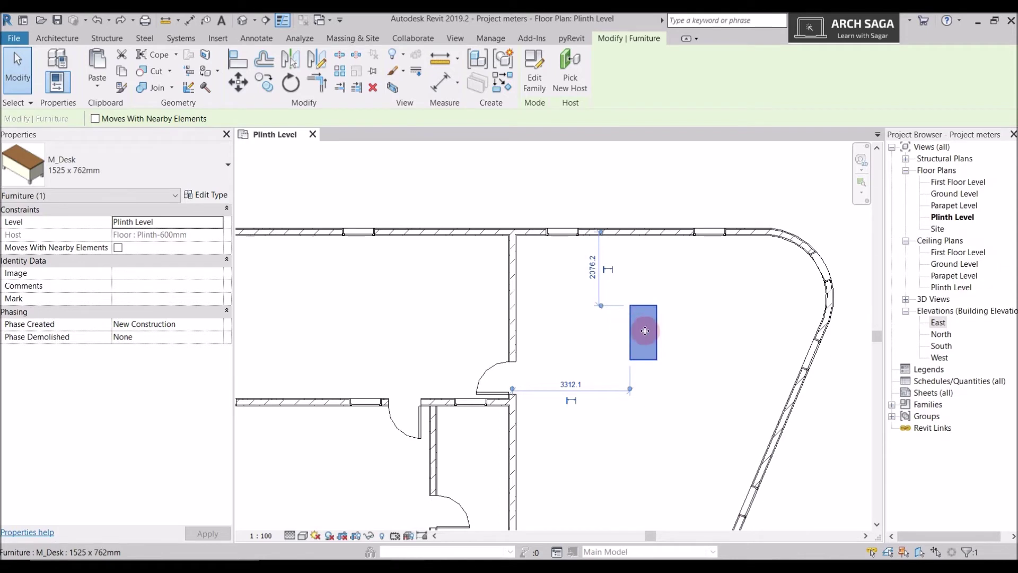
left_click(263, 83)
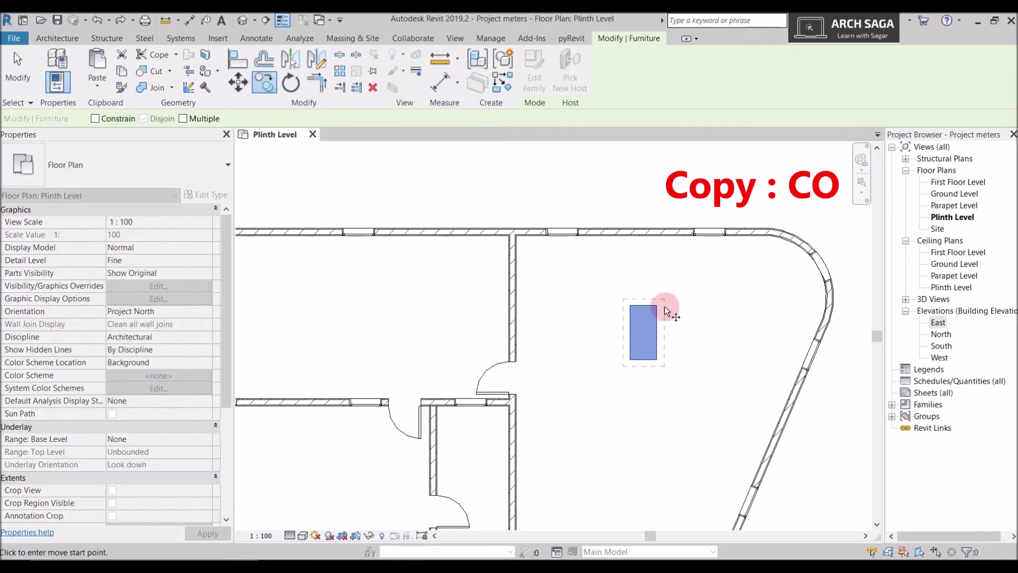
left_click(626, 367)
key("Escape")
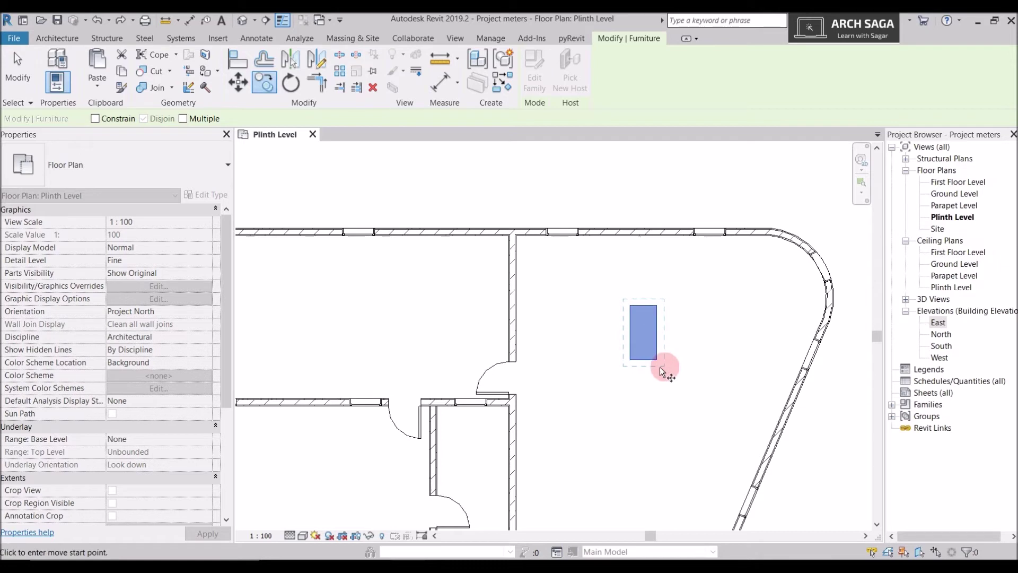
left_click(638, 300)
left_click(657, 303)
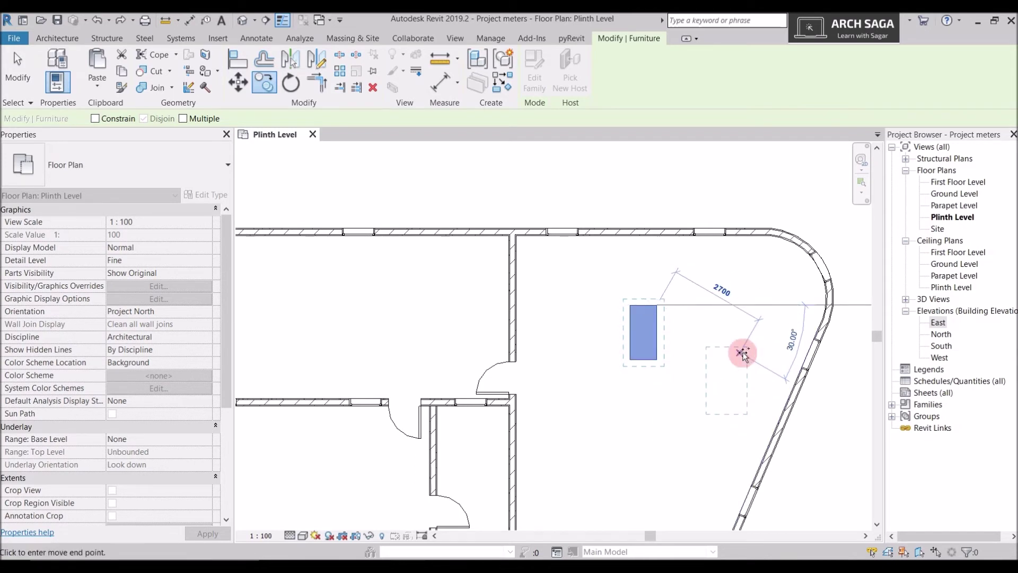
scroll(734, 355, "down", 1)
scroll(603, 309, "up", 2)
left_click(583, 310)
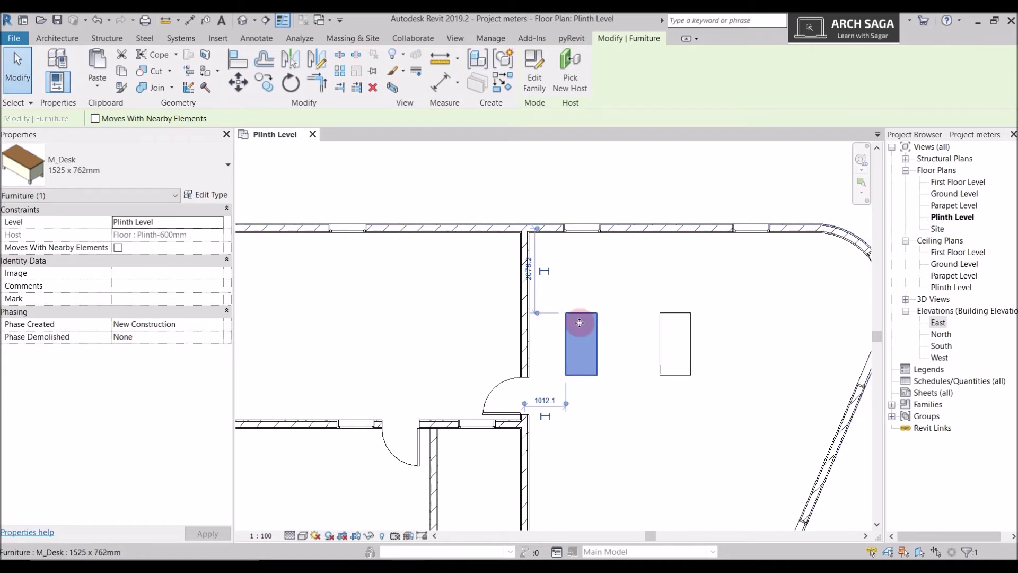
Step: With Multiple enabled and Constrain off, copy the desk nearest the interior wall straight down the room
scroll(589, 324, "down", 1)
key("Escape")
left_click(581, 328)
key("Escape")
left_click(581, 329)
key("r")
key("o")
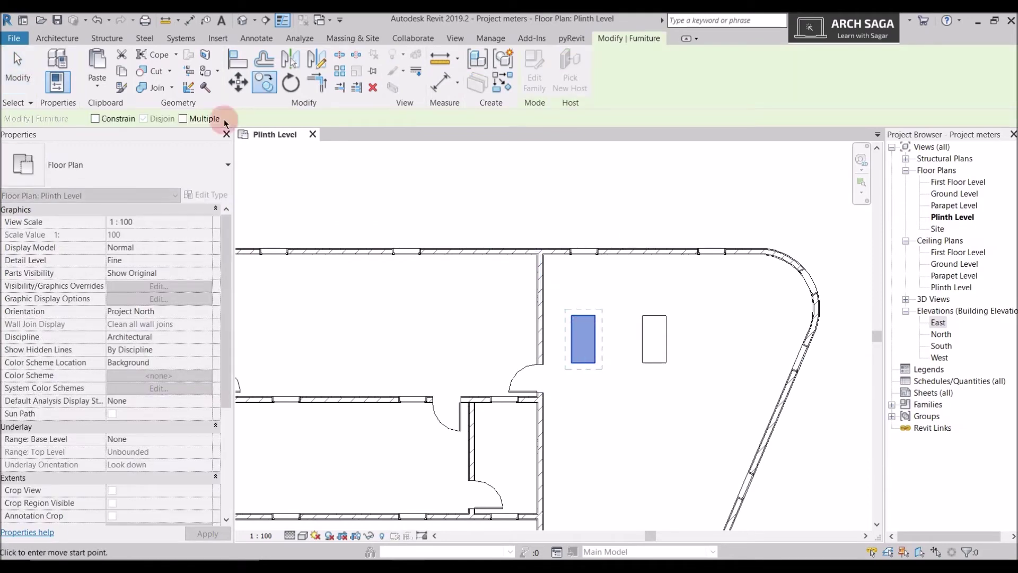
left_click(118, 122)
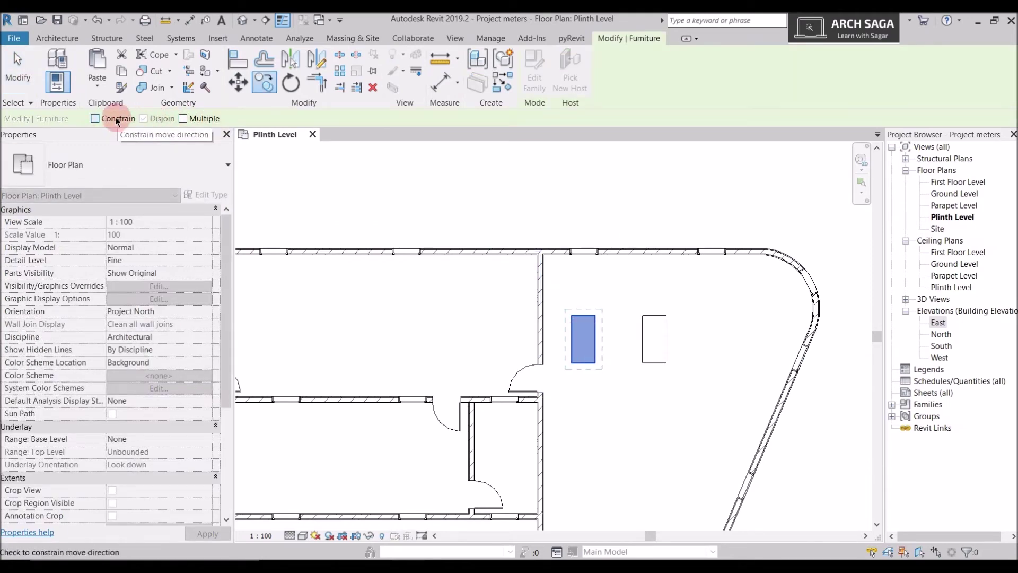
left_click(110, 121)
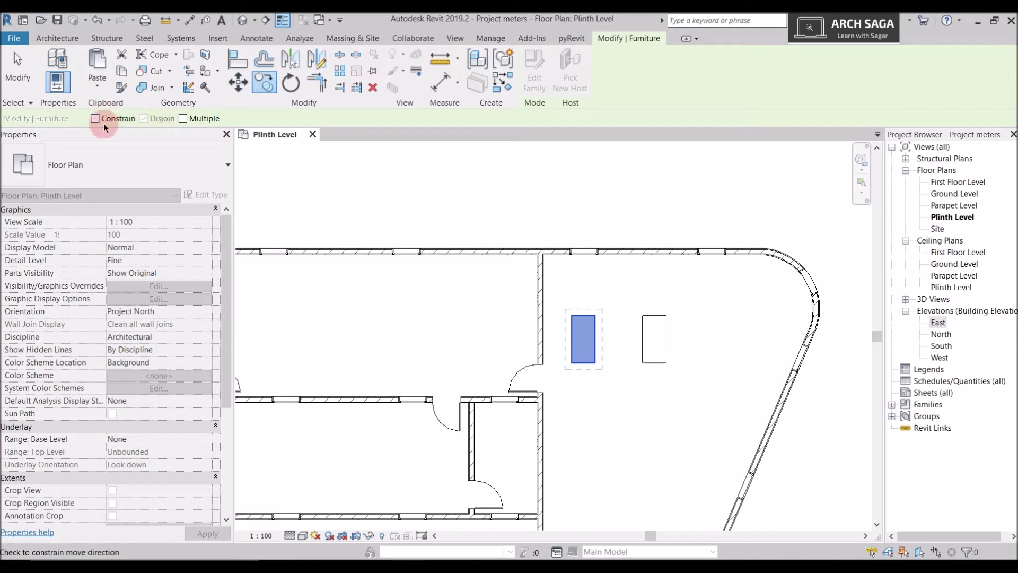
left_click(190, 122)
scroll(674, 316, "up", 2)
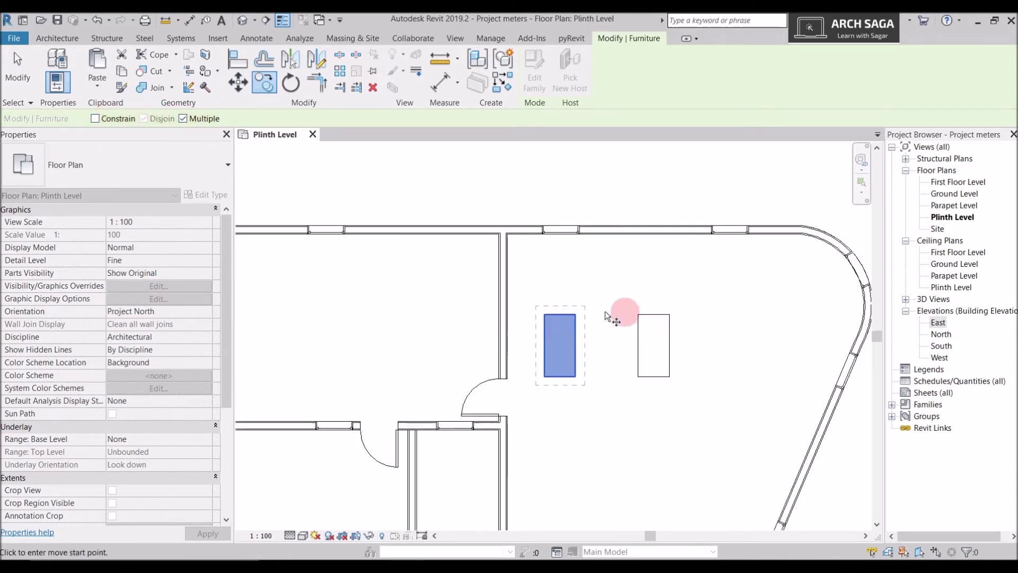
left_click(576, 314)
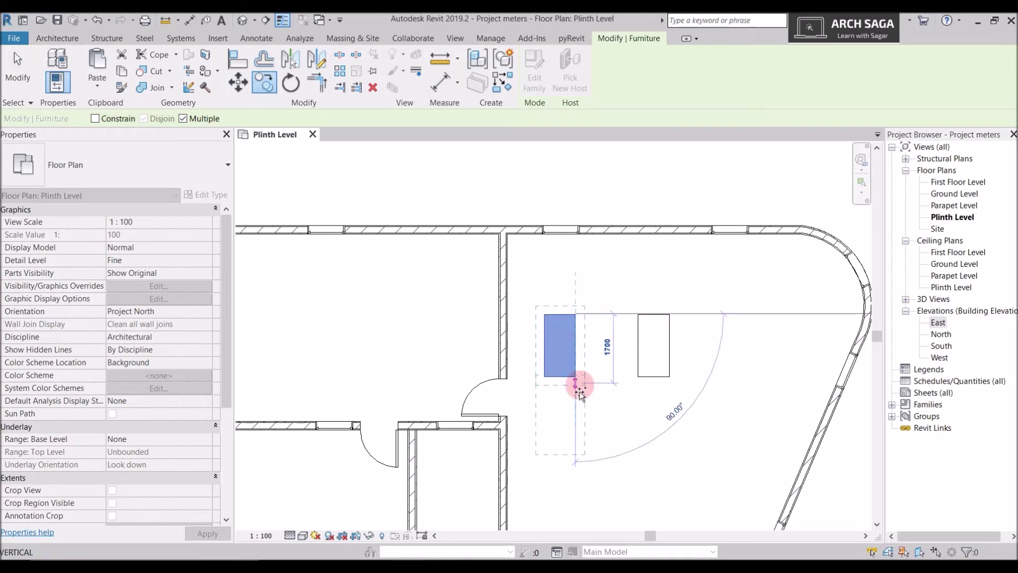
left_click(575, 404)
Step: Place two more desk copies, one lower in the same column and one beside it, and finish the Copy command
middle_click_drag(580, 450, 522, 241)
left_click(560, 398)
left_click(589, 242)
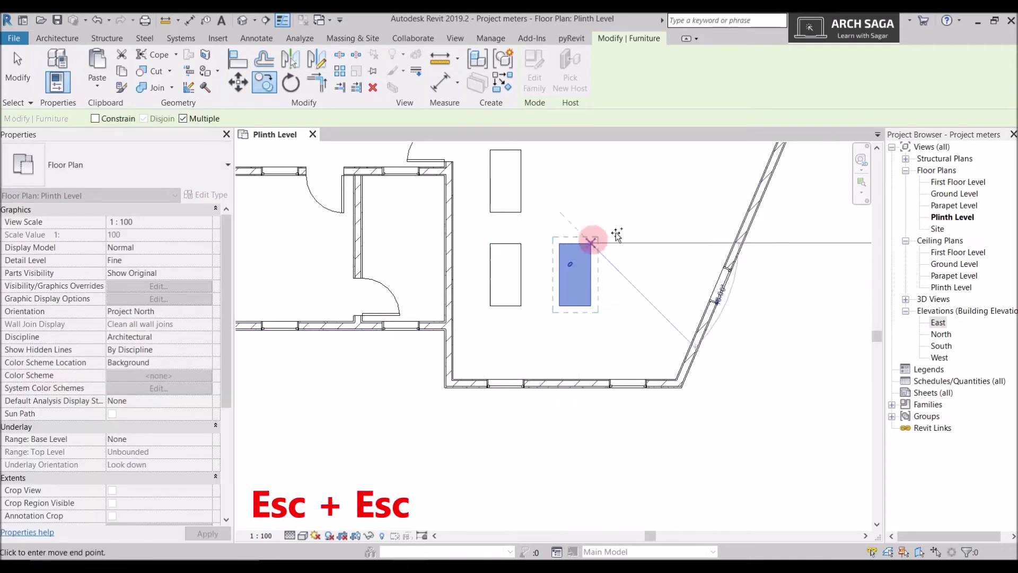
middle_click_drag(629, 227, 625, 294)
scroll(624, 294, "down", 2)
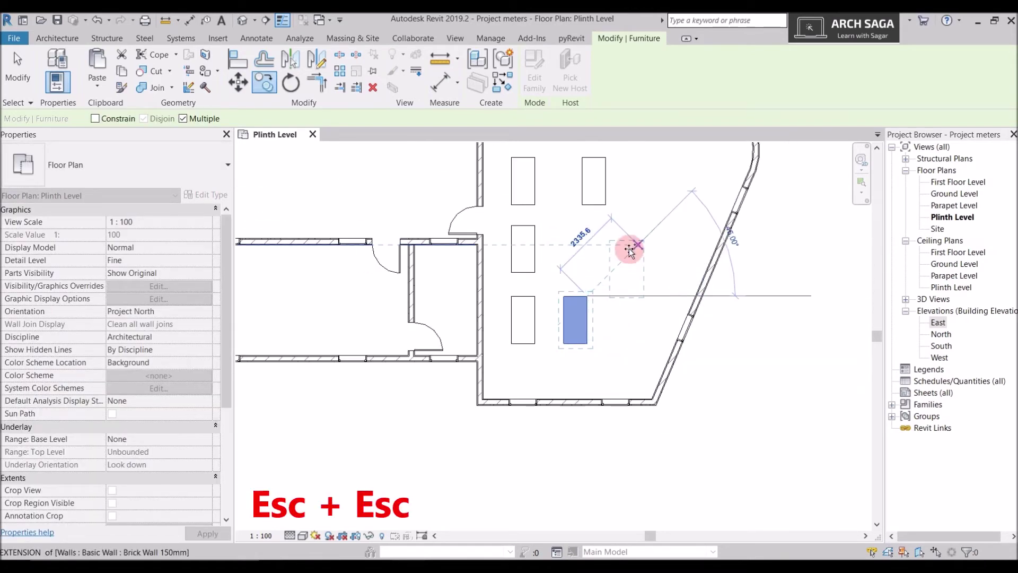
key("Escape")
key("Escape")
middle_click_drag(629, 248, 603, 353)
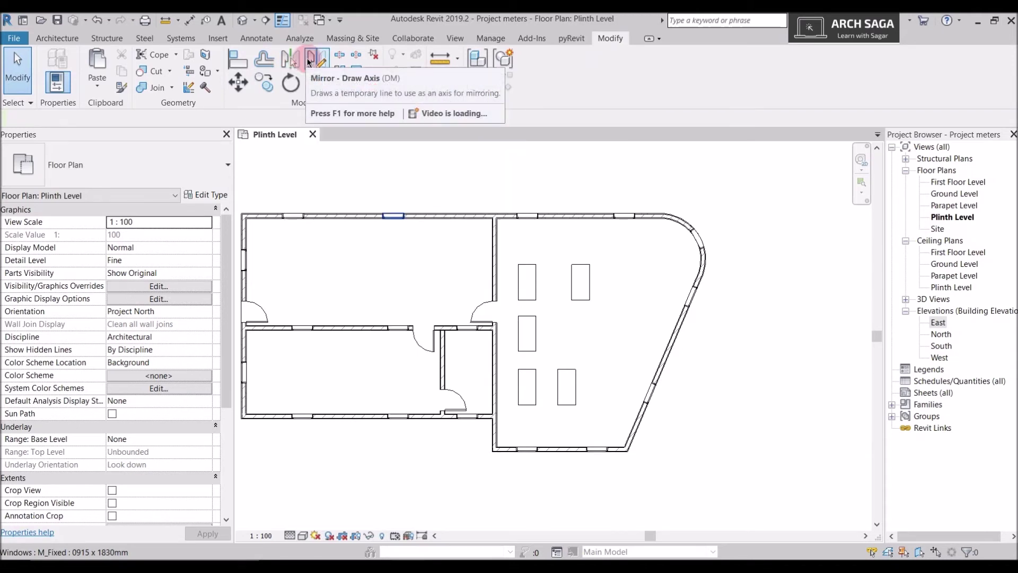
Step: Mirror a copy of the upper desk nearest the interior wall into the adjoining room, picking that wall as the axis
scroll(631, 290, "up", 2)
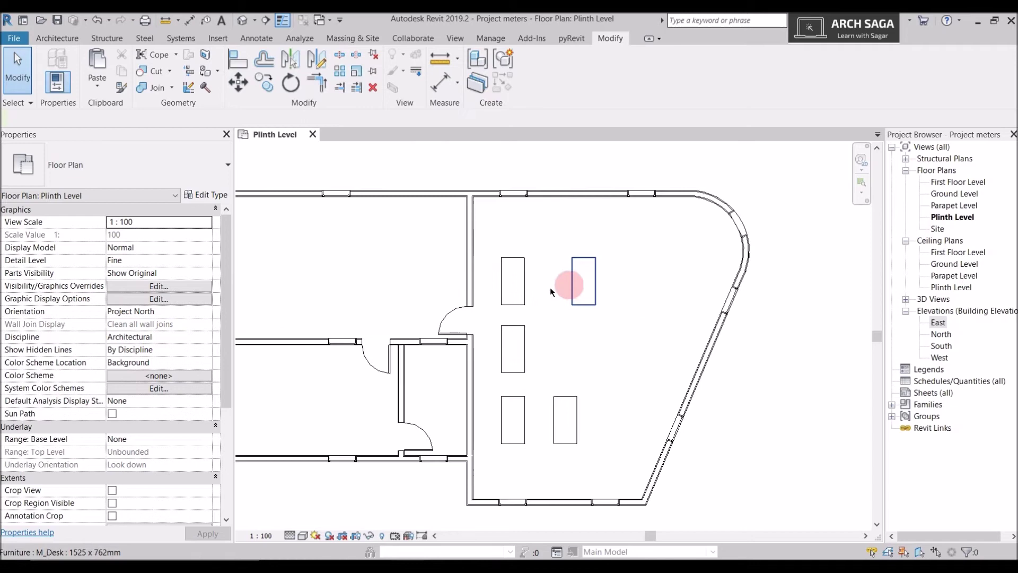
scroll(538, 313, "up", 1)
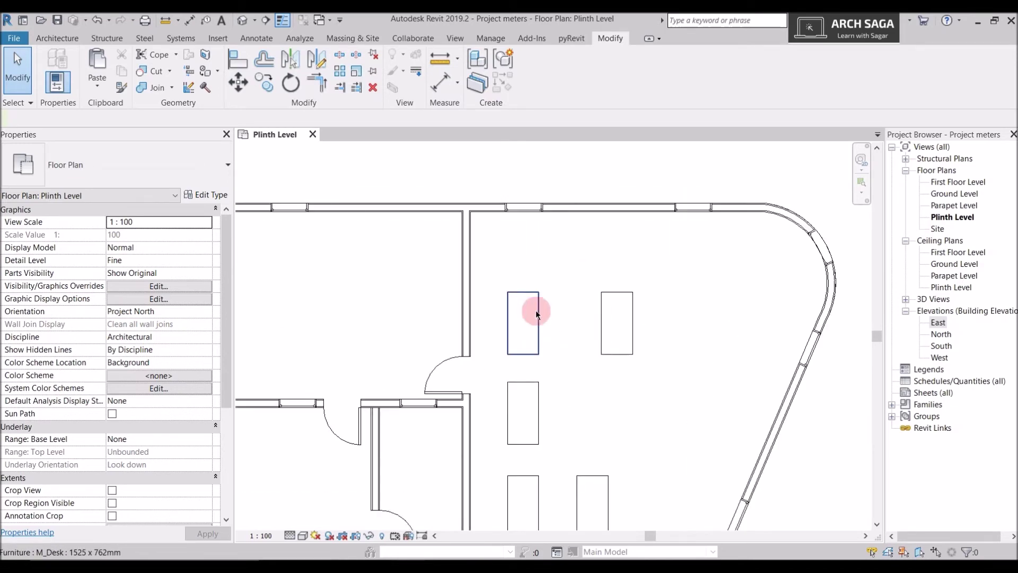
left_click(535, 311)
left_click(291, 59)
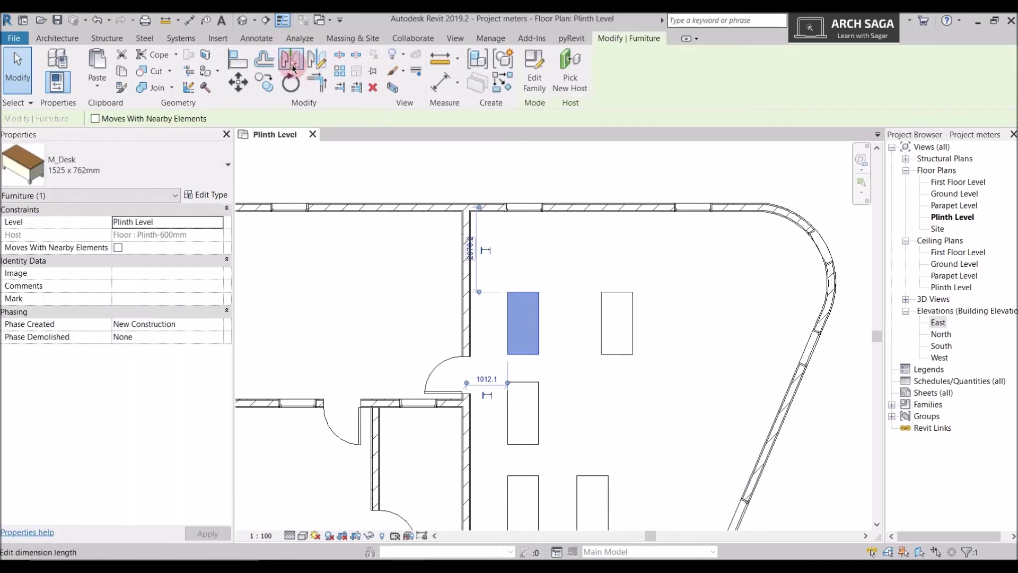
scroll(459, 224, "down", 1)
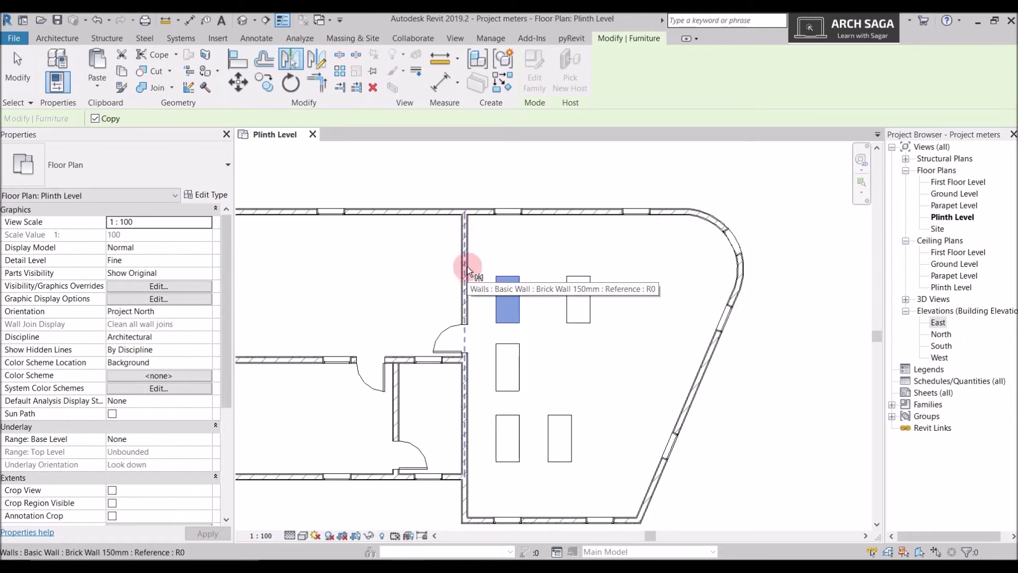
scroll(499, 290, "up", 1)
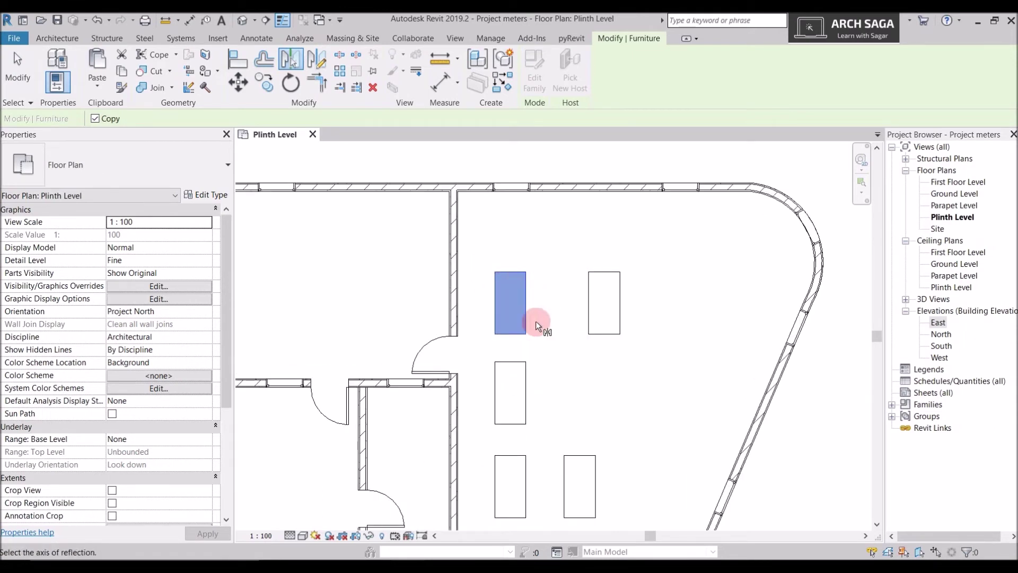
scroll(451, 302, "down", 1)
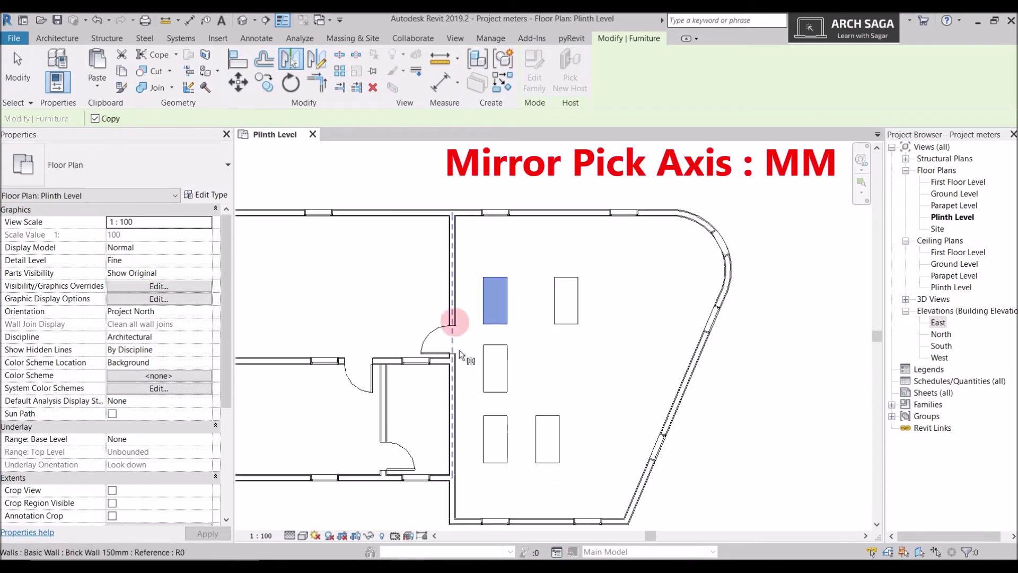
scroll(461, 361, "down", 1)
scroll(480, 313, "up", 1)
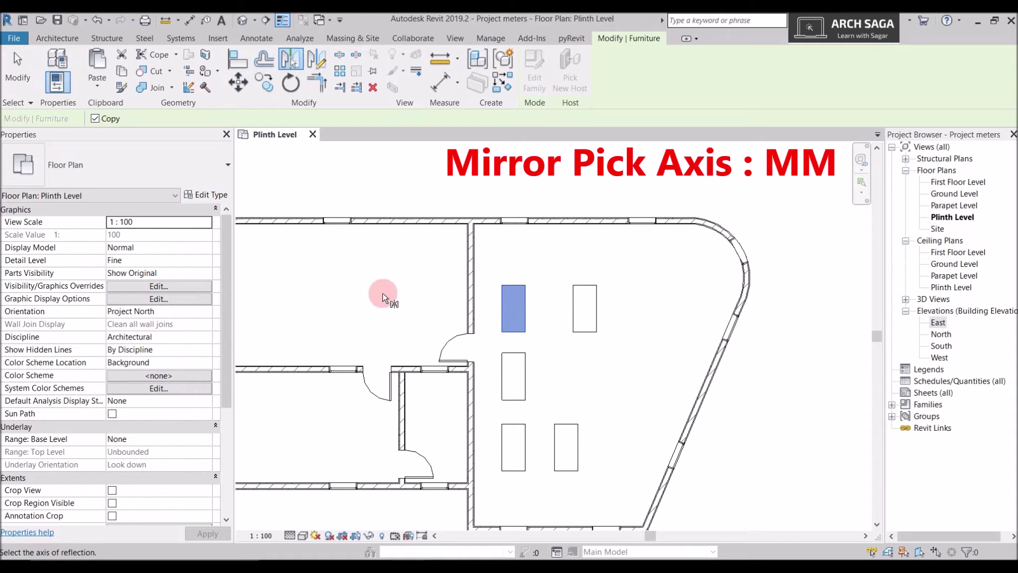
scroll(383, 293, "up", 1)
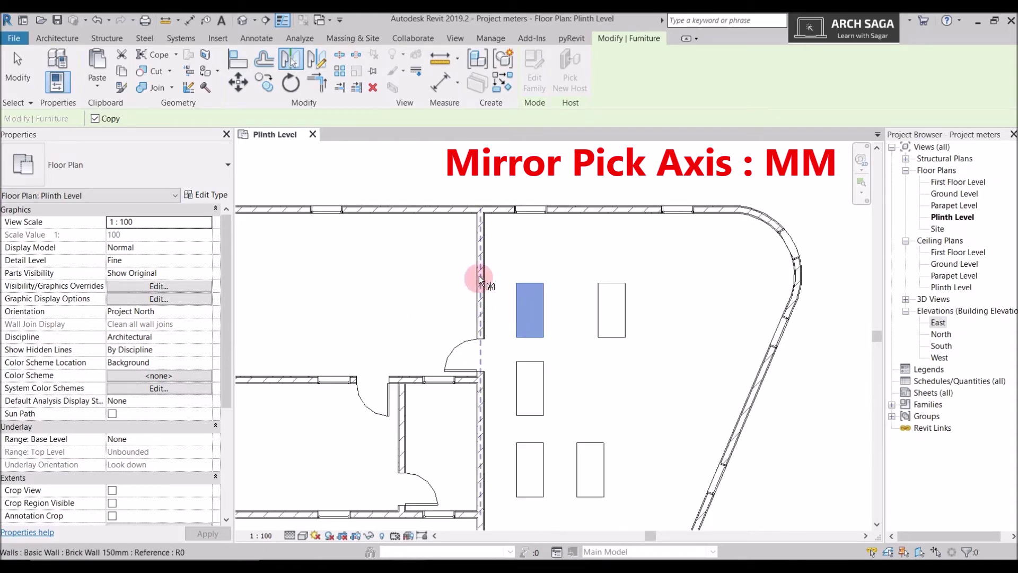
left_click(482, 239)
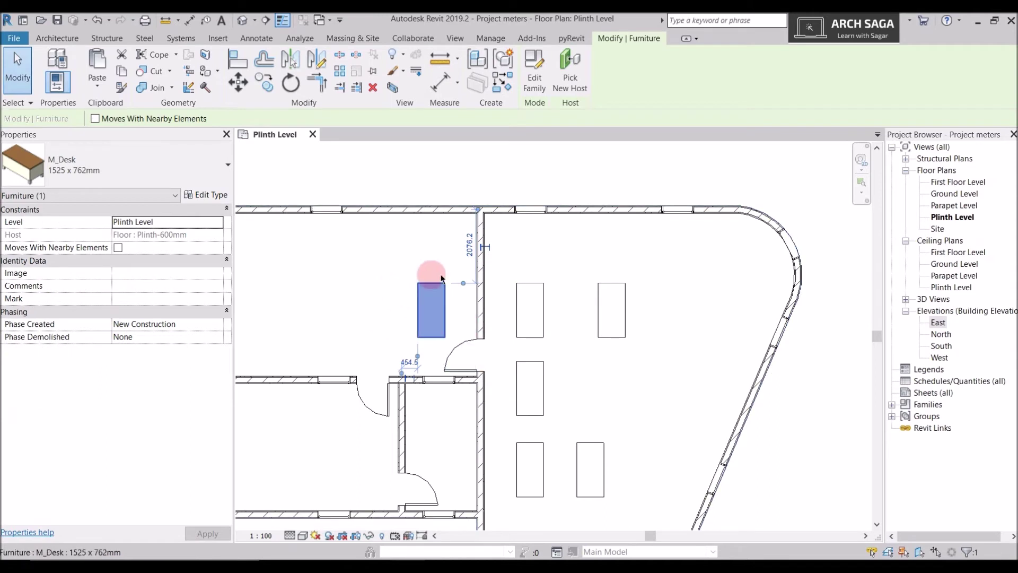
left_click(443, 311)
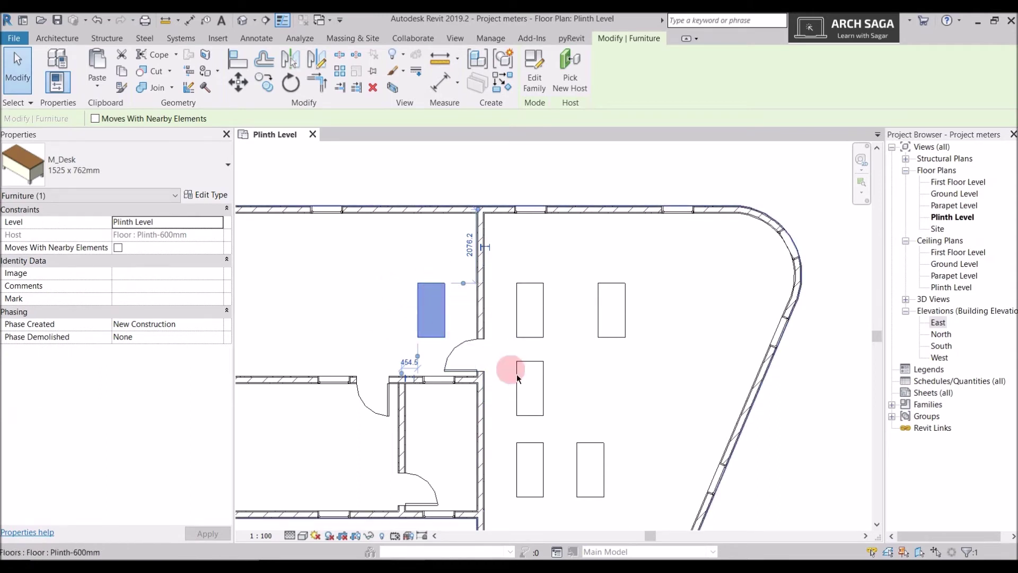
Step: Mirror a copy of the same original desk across a horizontal axis drawn between it and the upper exterior wall
scroll(531, 319, "down", 1)
left_click(576, 343)
scroll(547, 343, "down", 3)
scroll(614, 337, "up", 3)
scroll(495, 320, "down", 2)
scroll(497, 321, "up", 2)
left_click(496, 321)
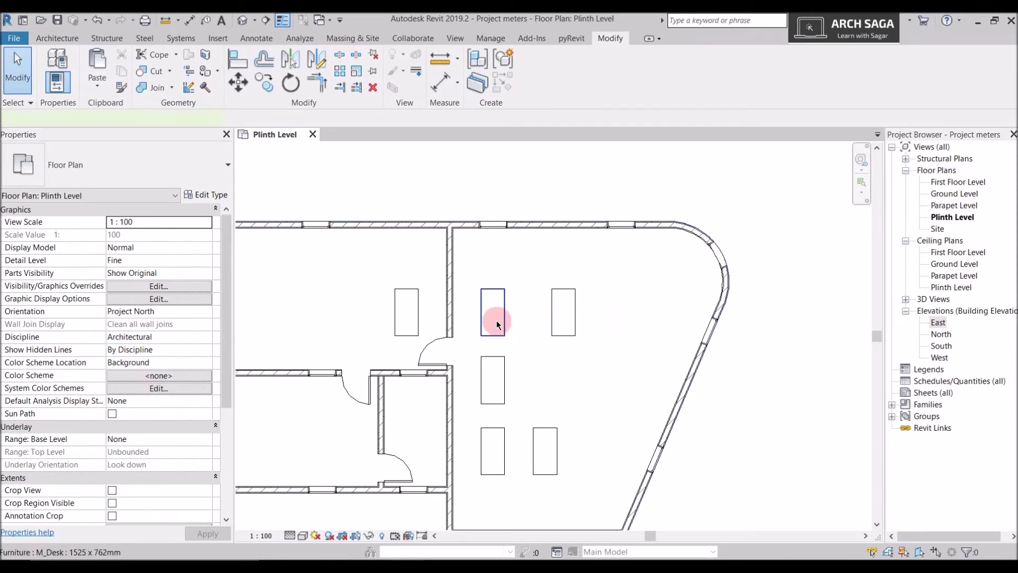
left_click(497, 320)
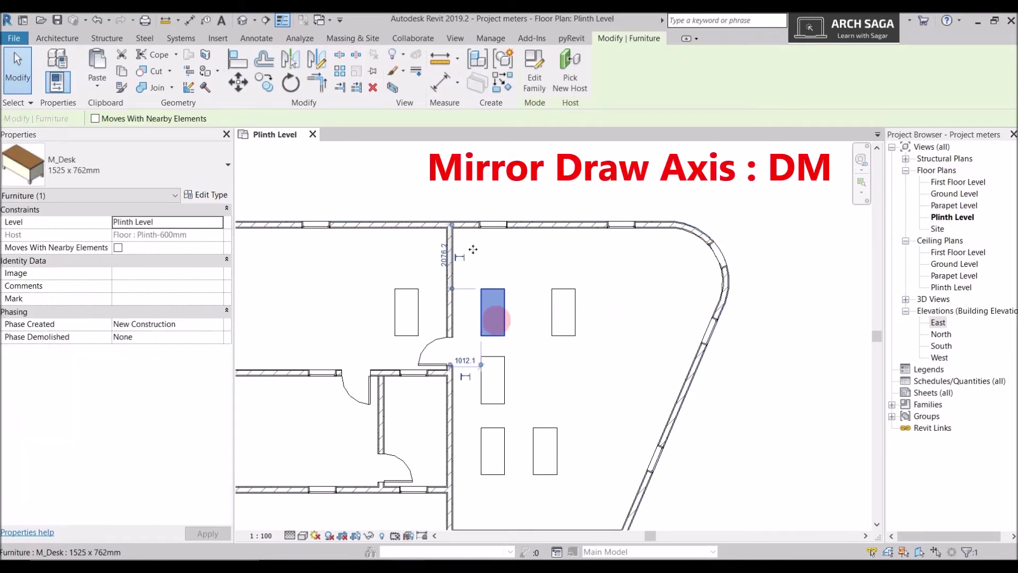
left_click(316, 58)
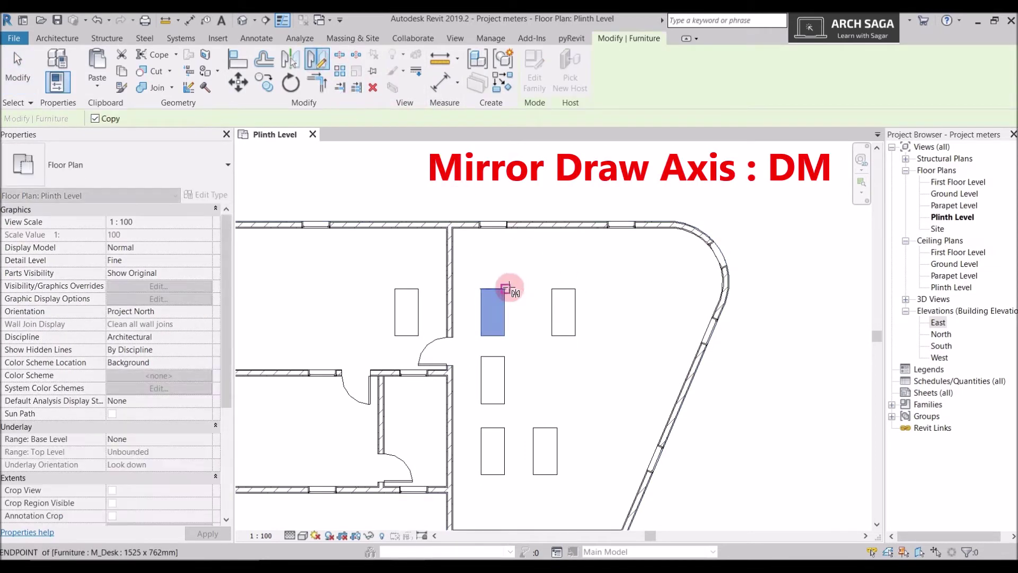
scroll(475, 276, "up", 2)
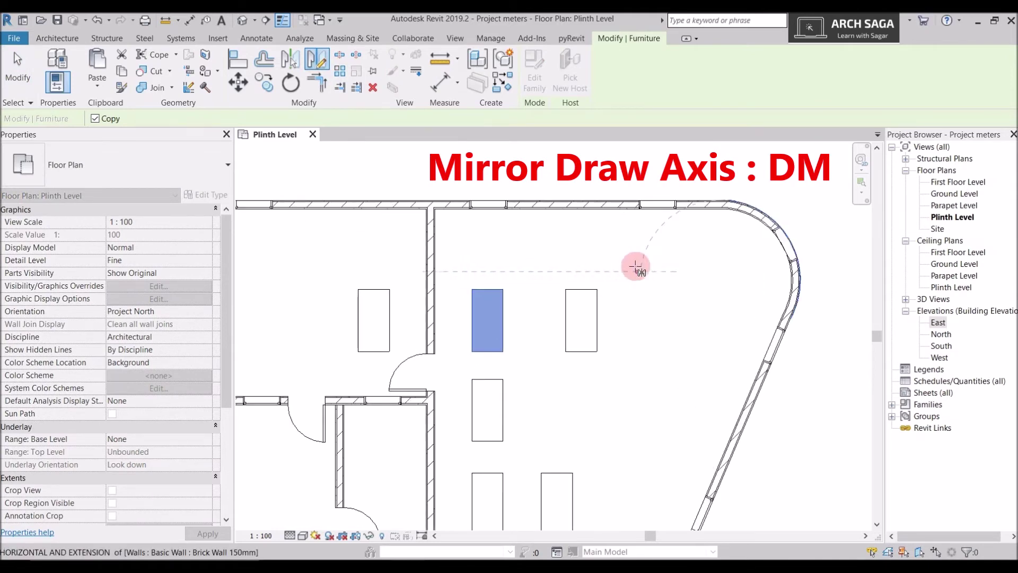
left_click(733, 271)
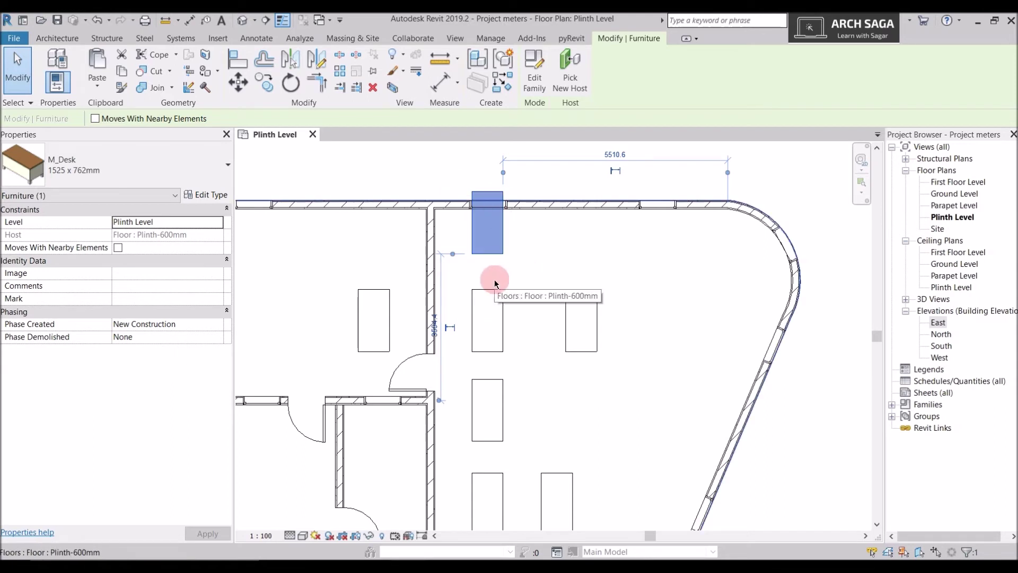
Step: Rotate the original upper desk beside the interior wall about 90° clockwise around its centre, with Copy off
scroll(495, 279, "down", 2)
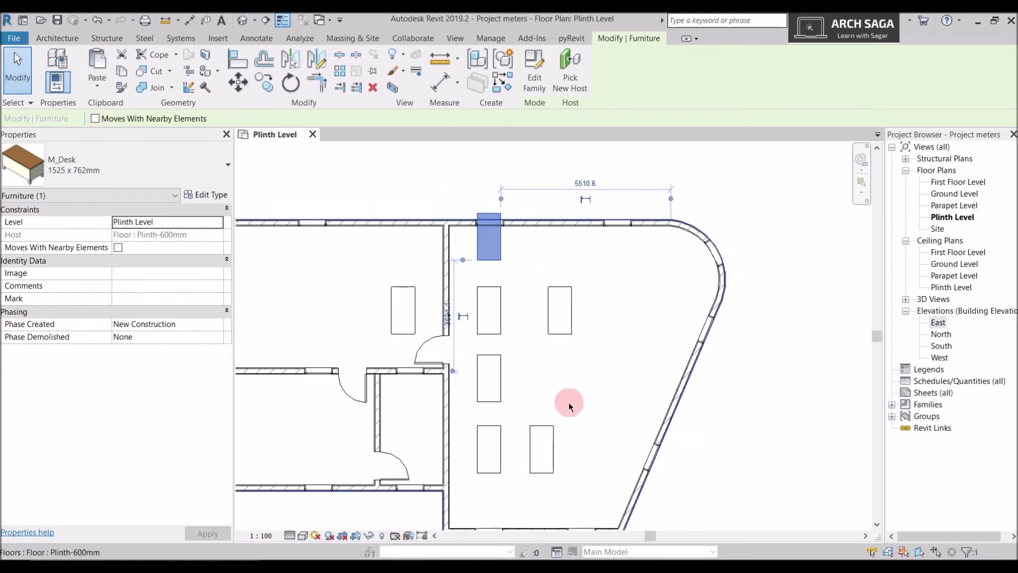
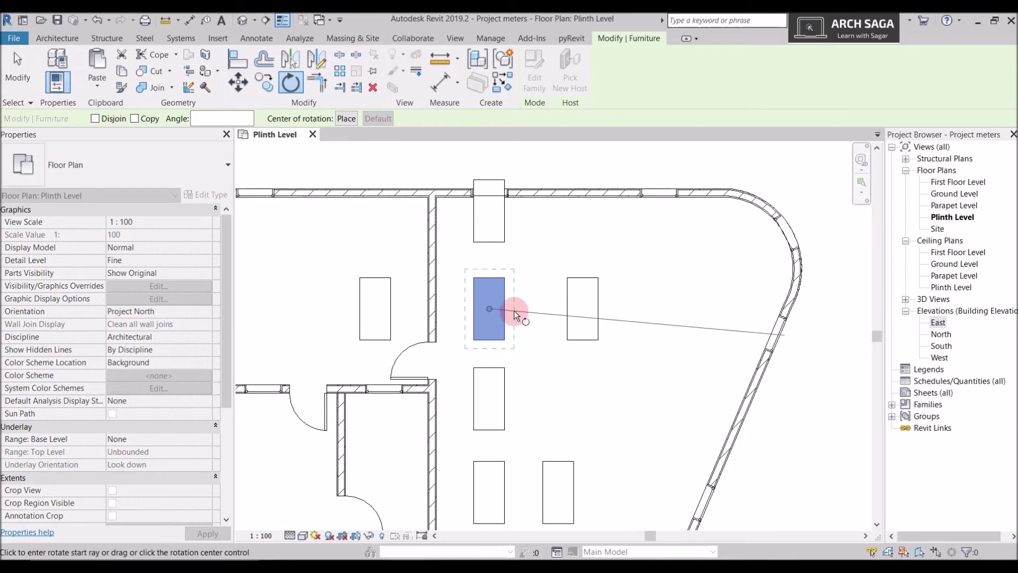
left_click(548, 309)
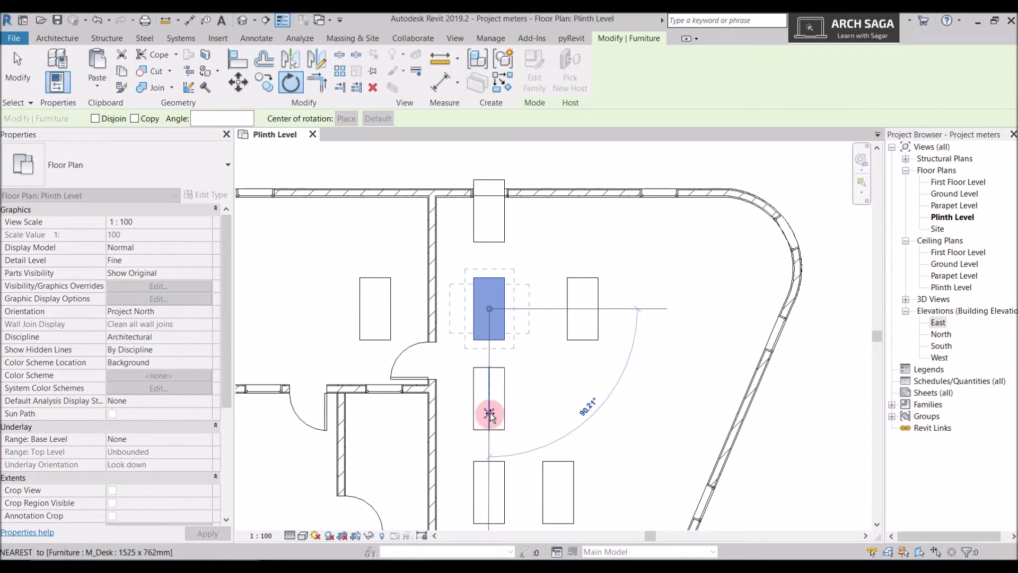
left_click(491, 354)
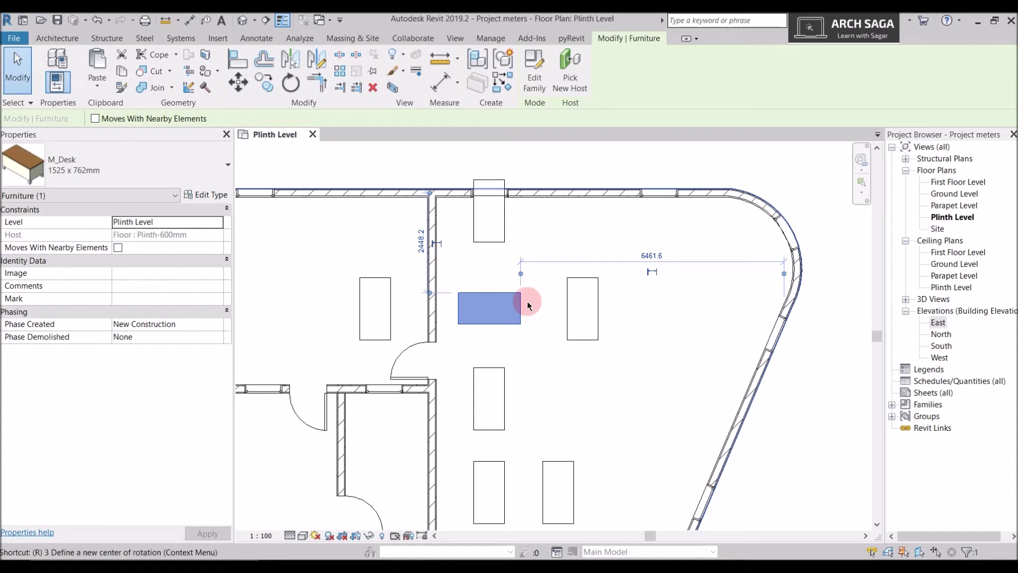
Step: Rotate the horizontal desk beside the interior wall by 45° around its centre, entering the angle as a value
key("r")
key("o")
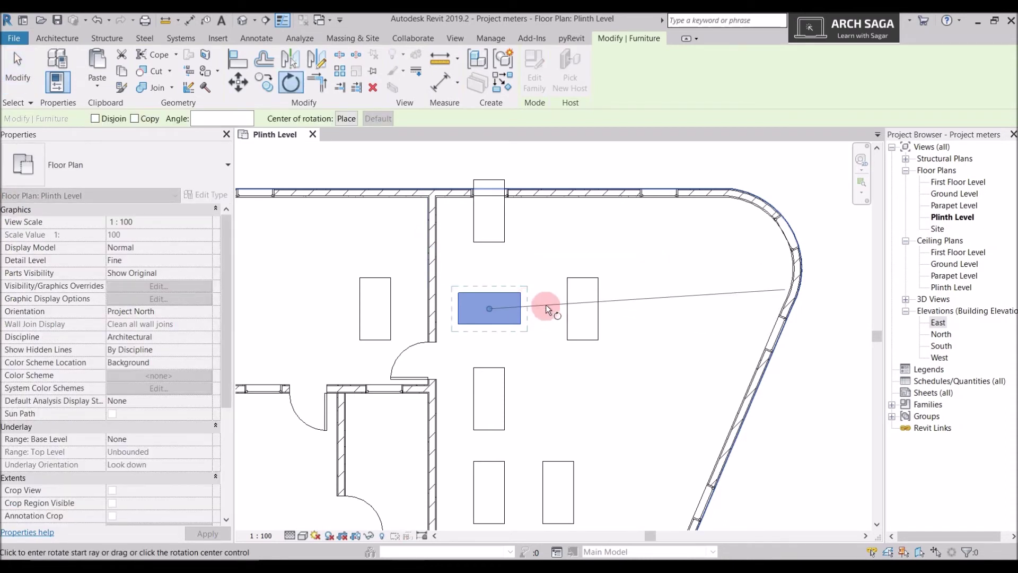
left_click(538, 309)
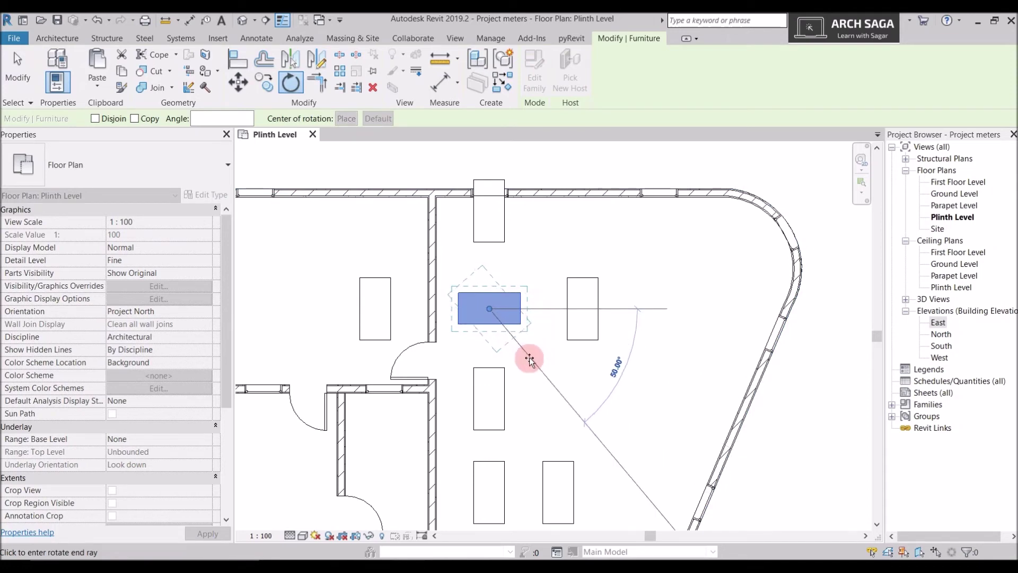
left_click(236, 119)
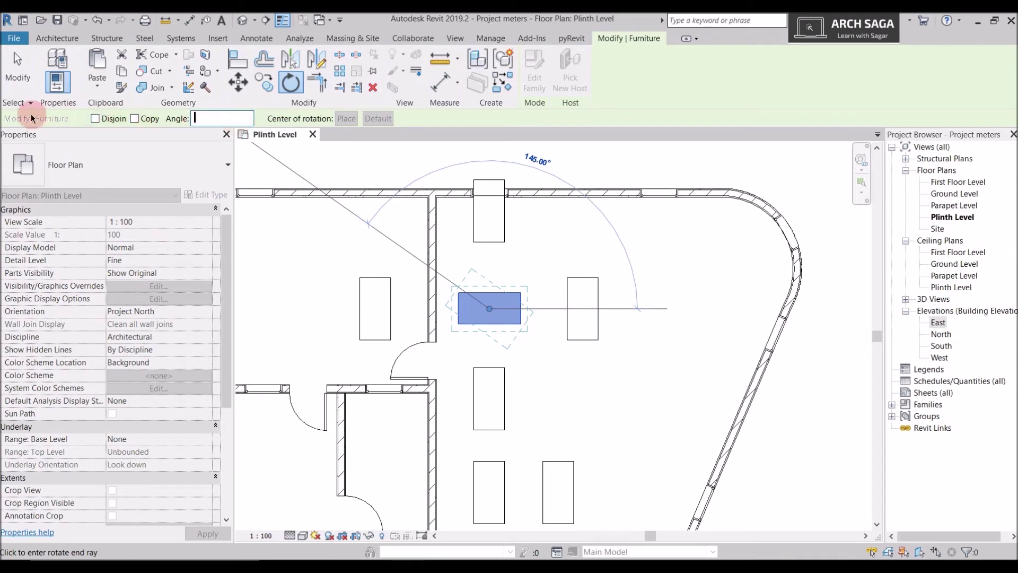
left_click(234, 119)
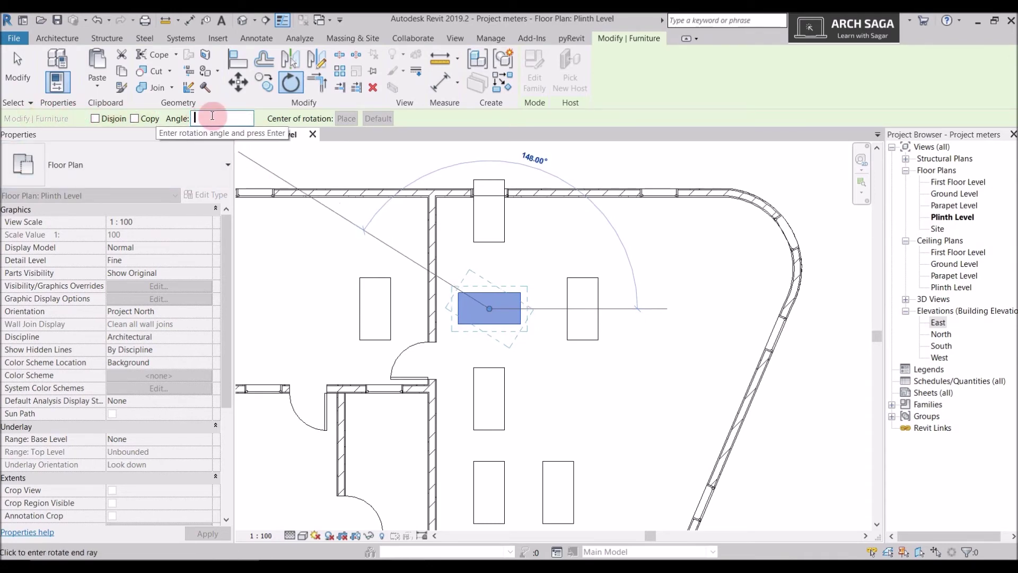
type("45")
key("Return")
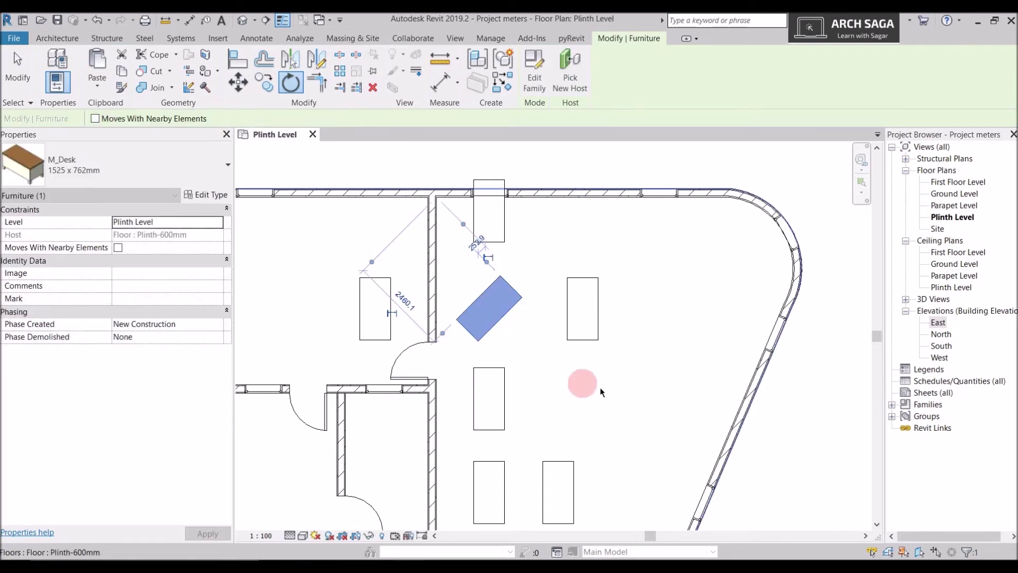
Step: Rotate the same tilted desk by a further 57° around its centre, entering the angle as a value
left_click(469, 305)
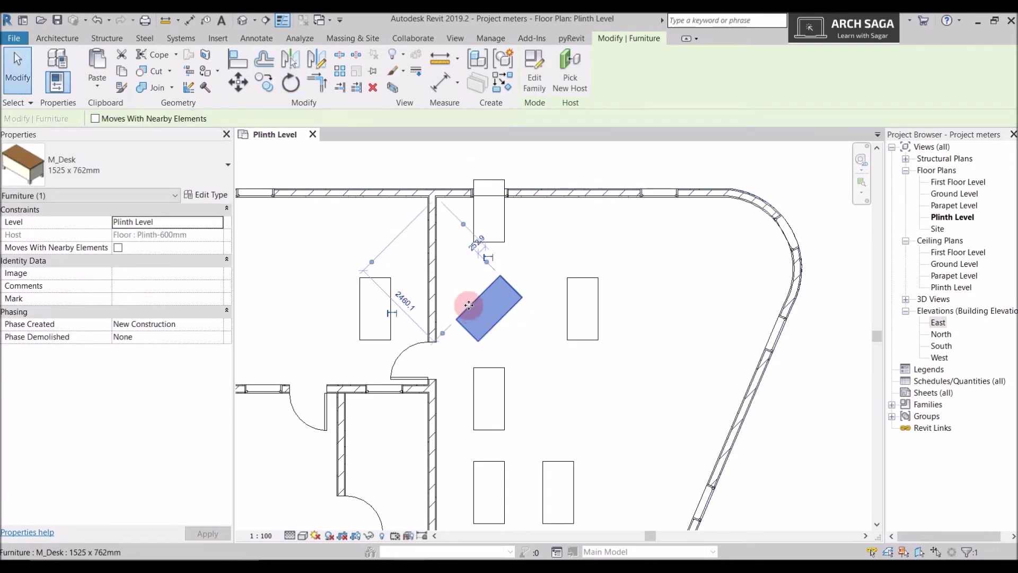
left_click(501, 324)
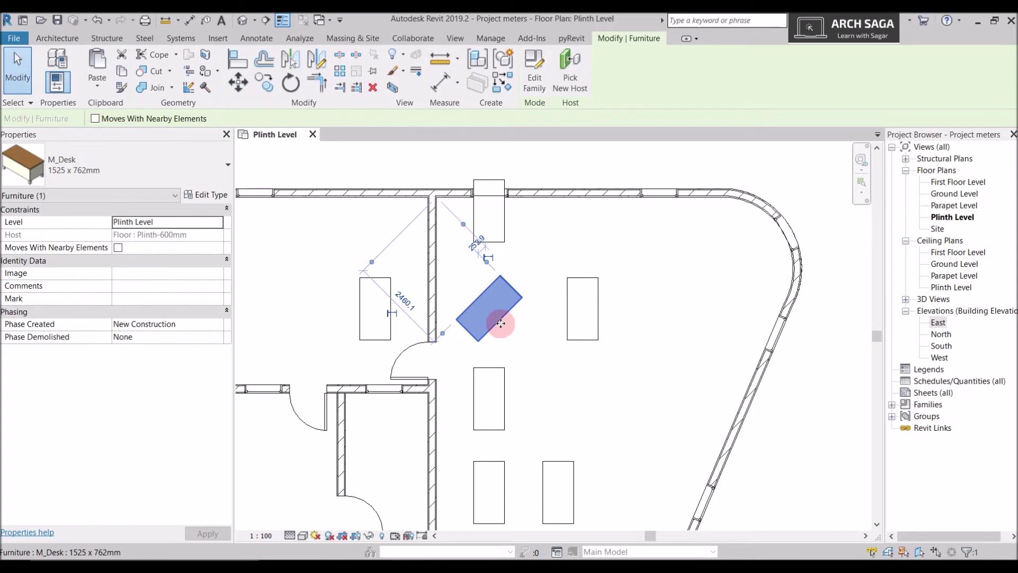
left_click(496, 317)
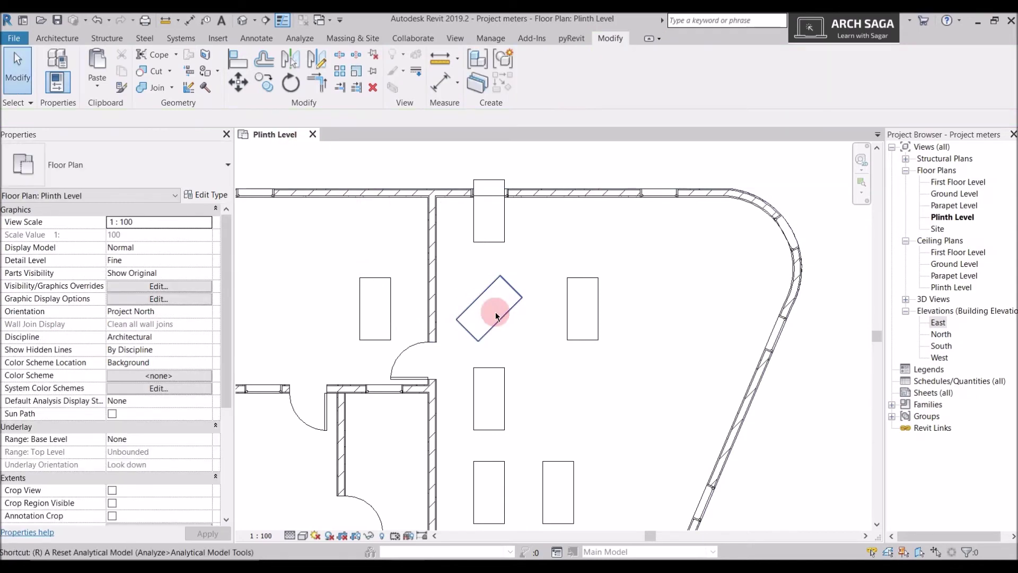
left_click(496, 316)
key("r")
key("o")
left_click(224, 121)
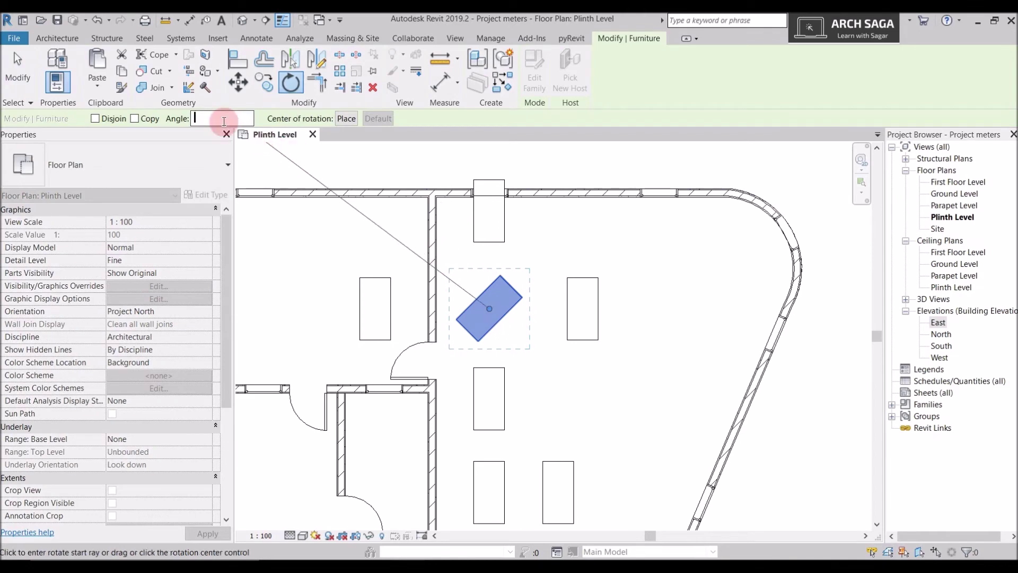
type("57")
key("Return")
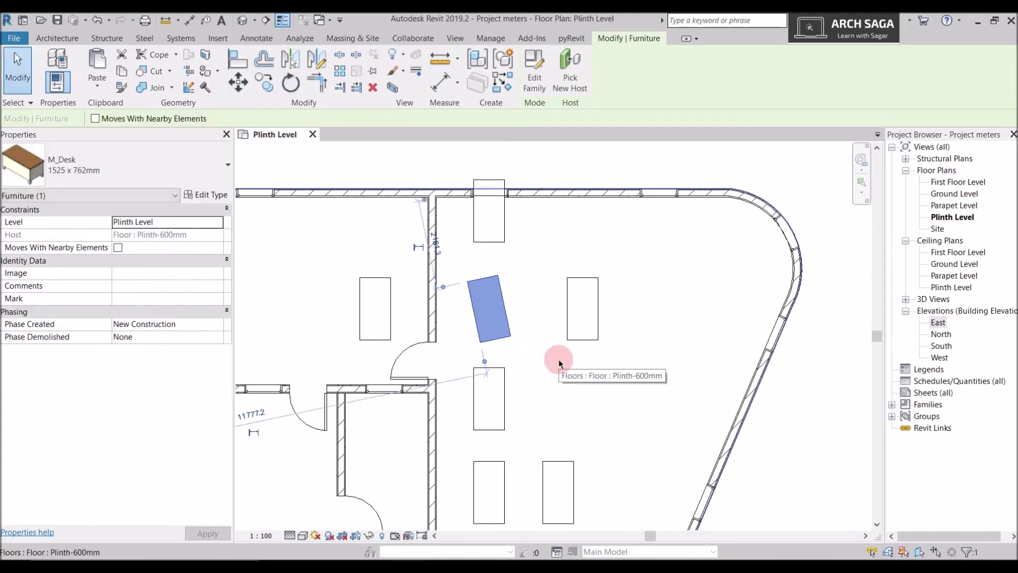
Step: Delete all the desks in the curved-corner room, keep the one in the adjoining room, and fit the plan in view
key("Escape")
scroll(541, 327, "down", 2)
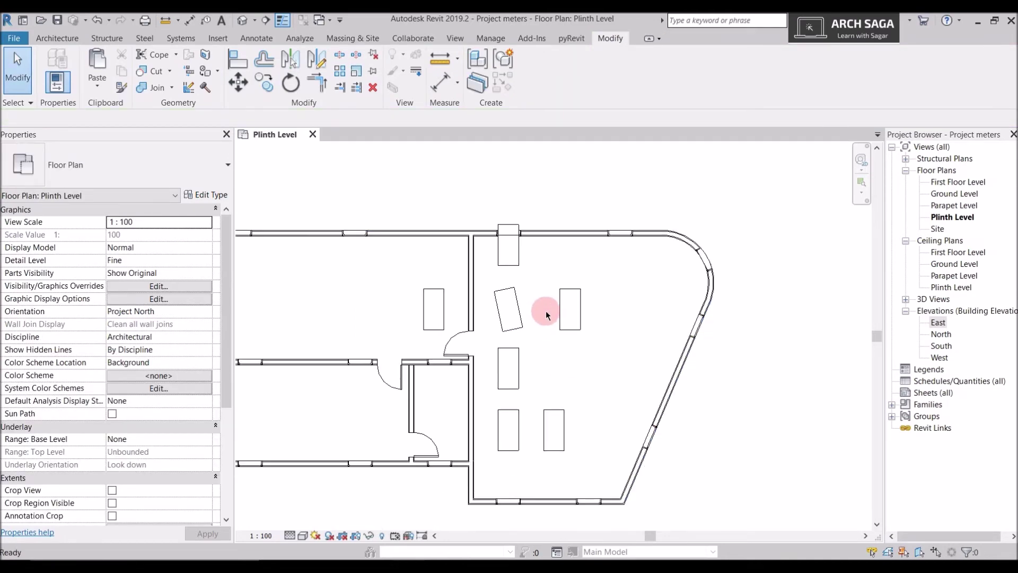
left_click_drag(508, 311, 561, 445)
key("ctrl+z")
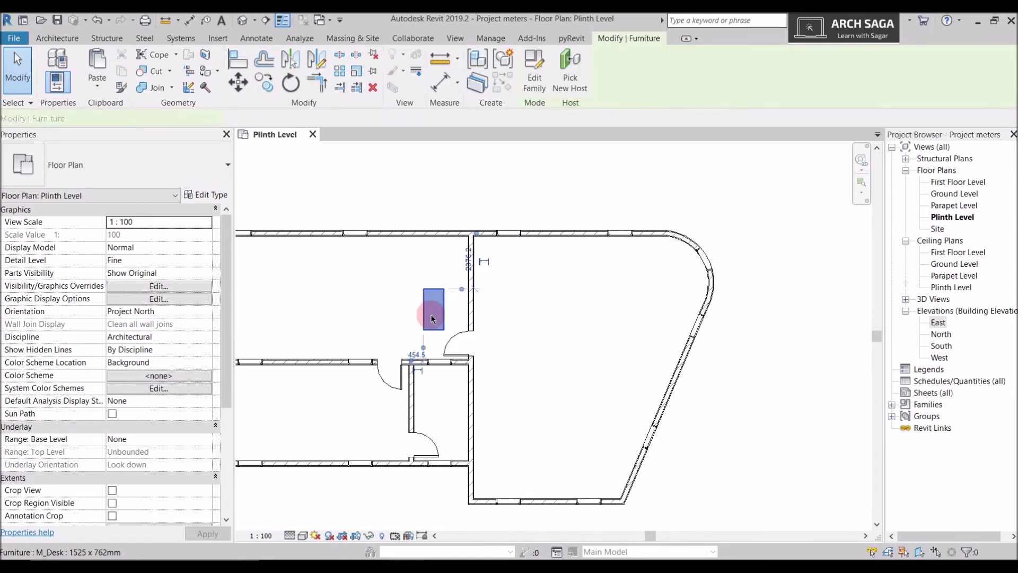
key("Escape")
left_click(451, 320)
middle_click_drag(452, 321, 483, 343)
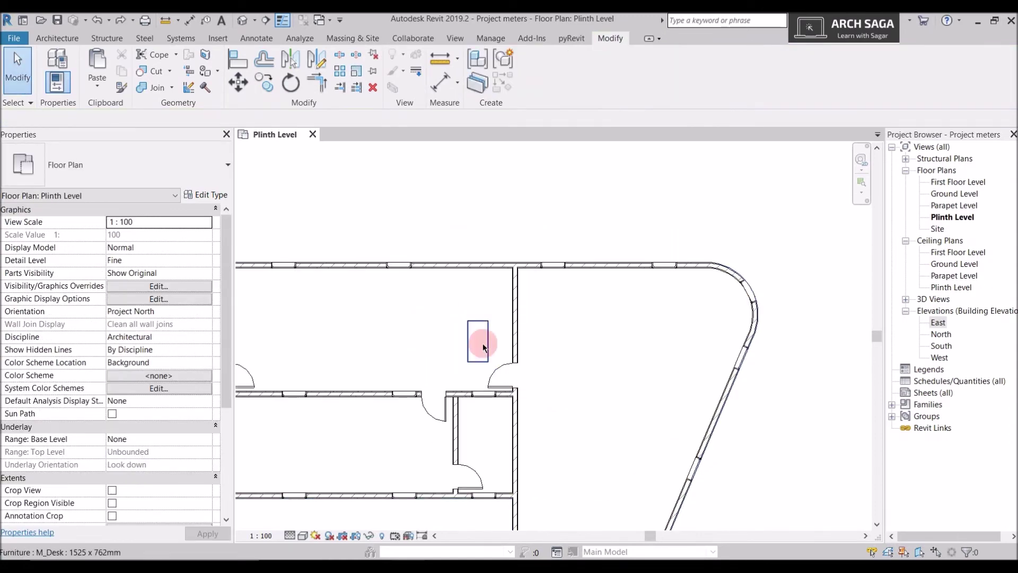
left_click(482, 343)
key("Escape")
key("z")
key("f")
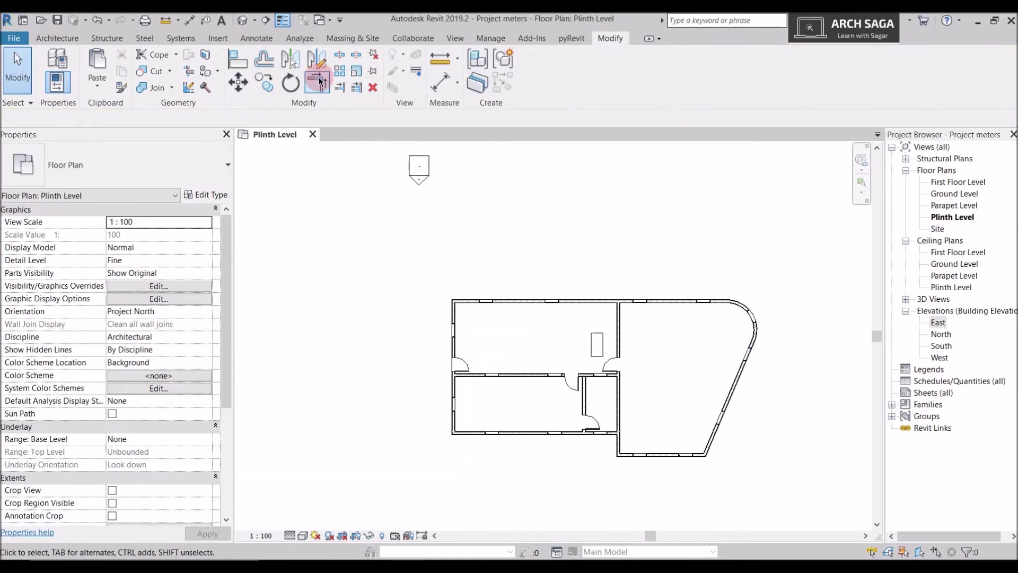
Step: Shorten the left exterior wall by pulling its upper end away from the corner, leaving a gap of about 690 mm
scroll(525, 376, "up", 2)
scroll(442, 275, "up", 2)
scroll(411, 278, "up", 2)
scroll(390, 271, "up", 1)
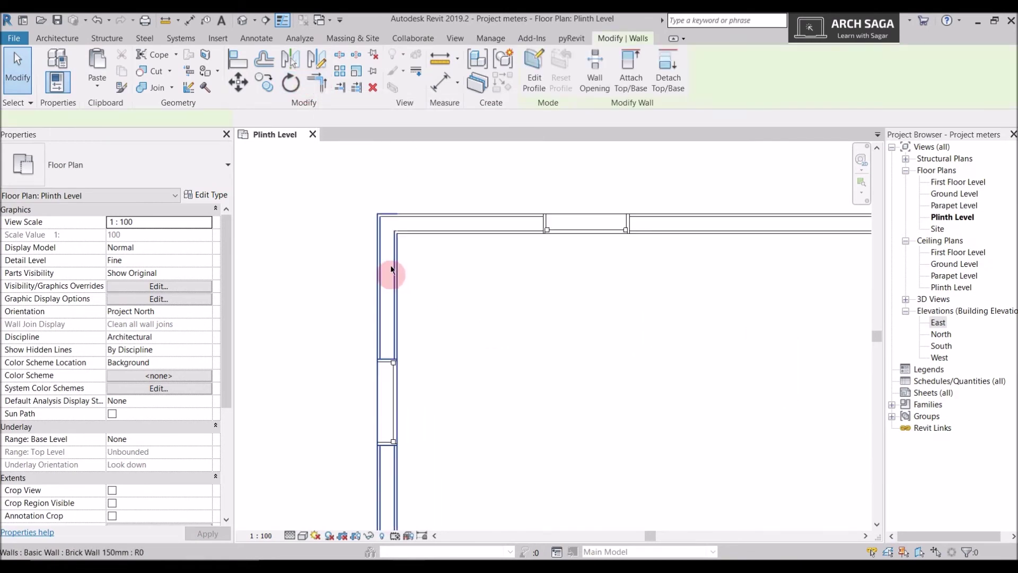
left_click(383, 220)
key("o")
key("f")
left_click(378, 287)
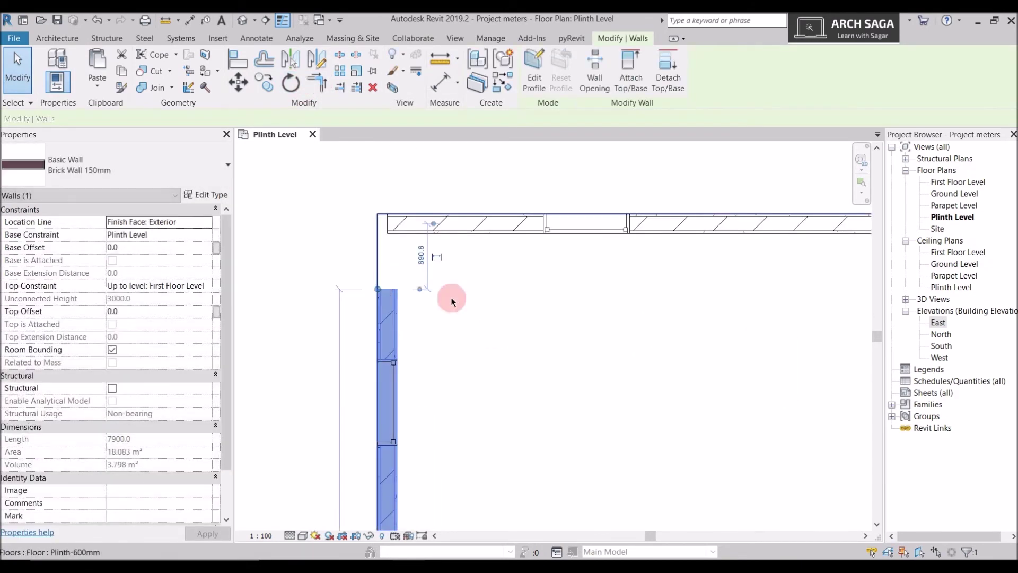
key("Escape")
scroll(453, 295, "up", 1)
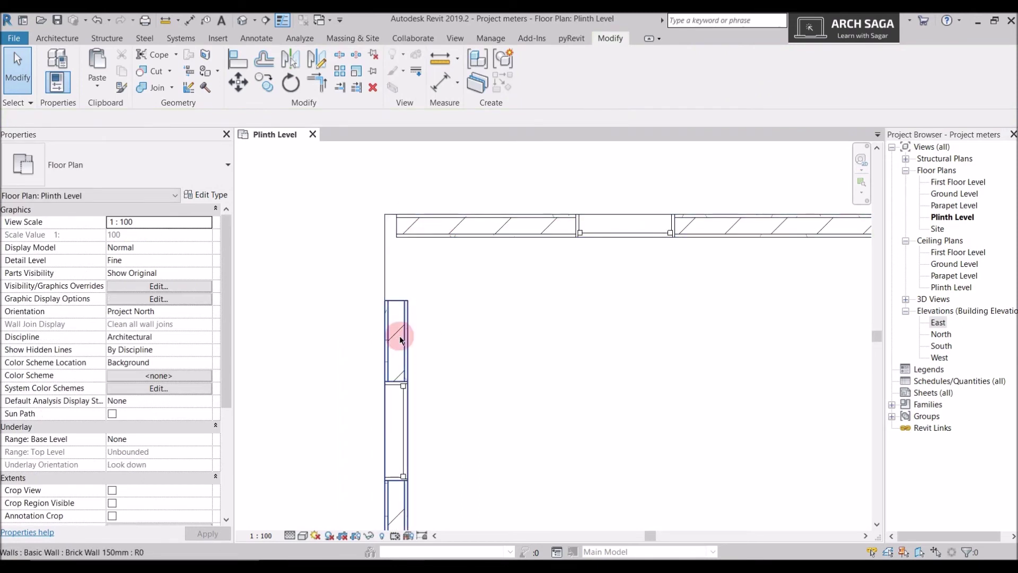
Step: Trim the shortened left exterior wall and the upper exterior wall to a closed corner, and finish the Trim command
left_click(319, 81)
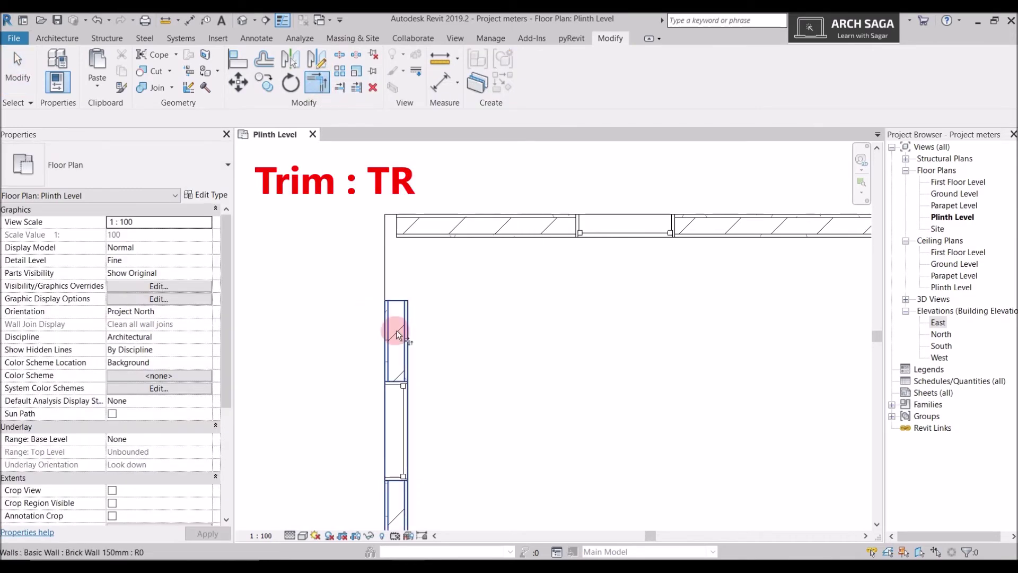
left_click(396, 330)
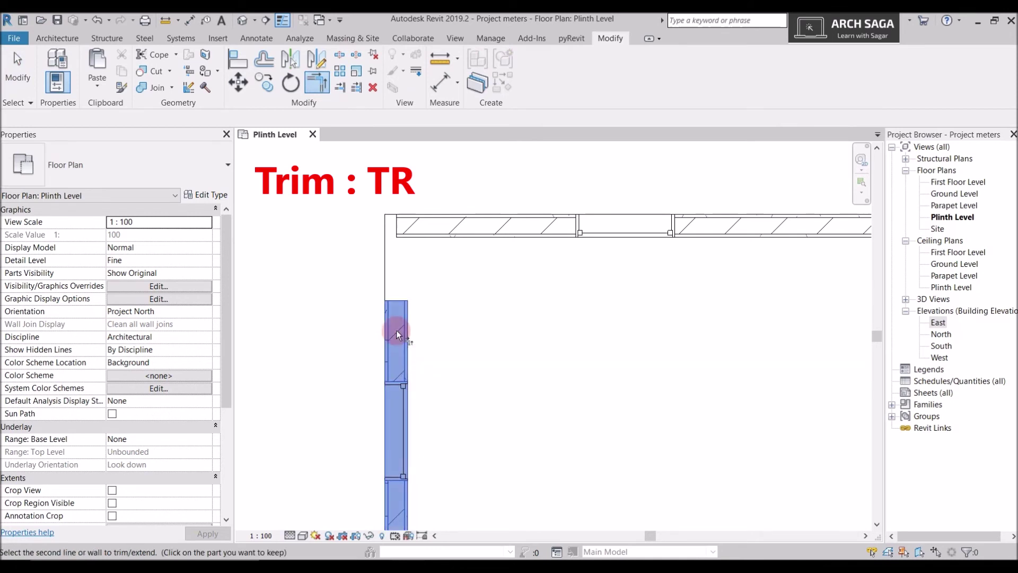
left_click(419, 228)
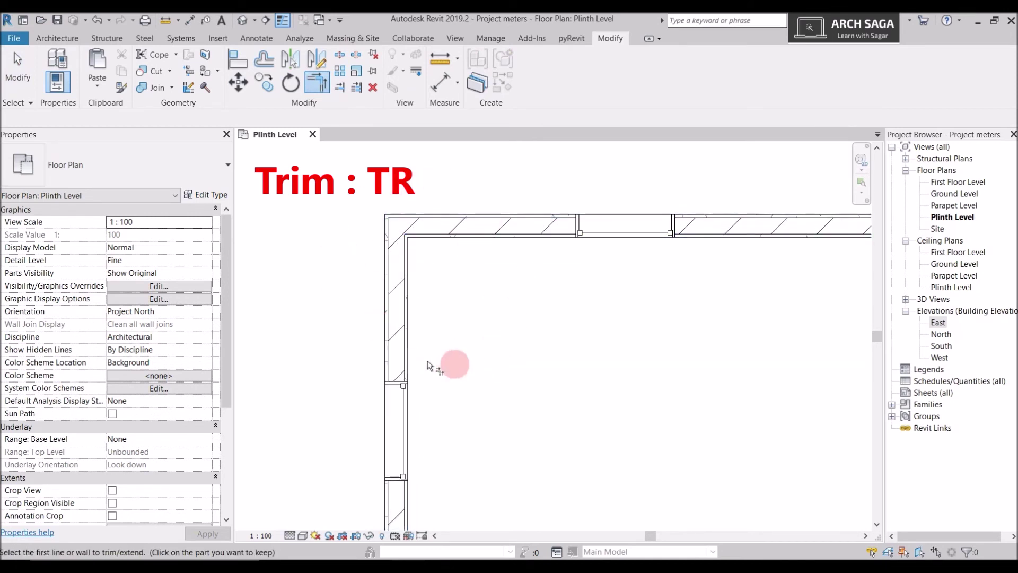
scroll(390, 292, "down", 4)
middle_click_drag(574, 387, 452, 346)
scroll(546, 384, "down", 2)
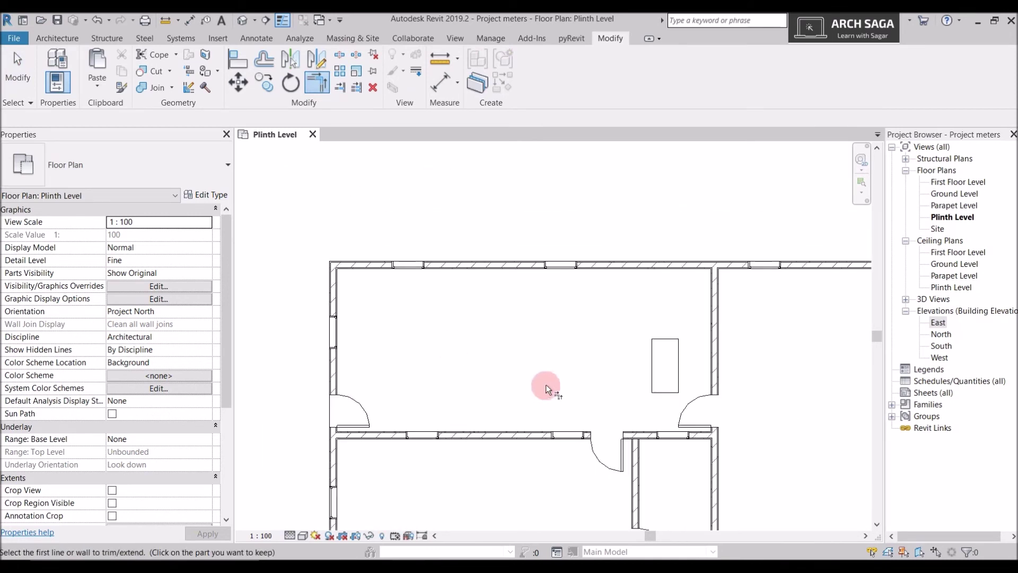
middle_click_drag(545, 384, 422, 377)
scroll(396, 374, "down", 1)
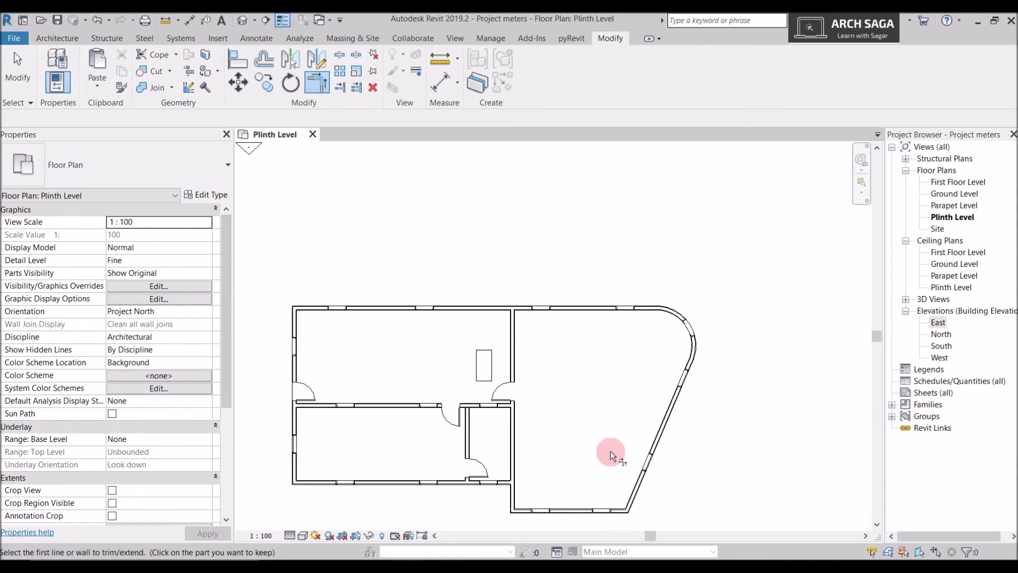
scroll(484, 425, "up", 1)
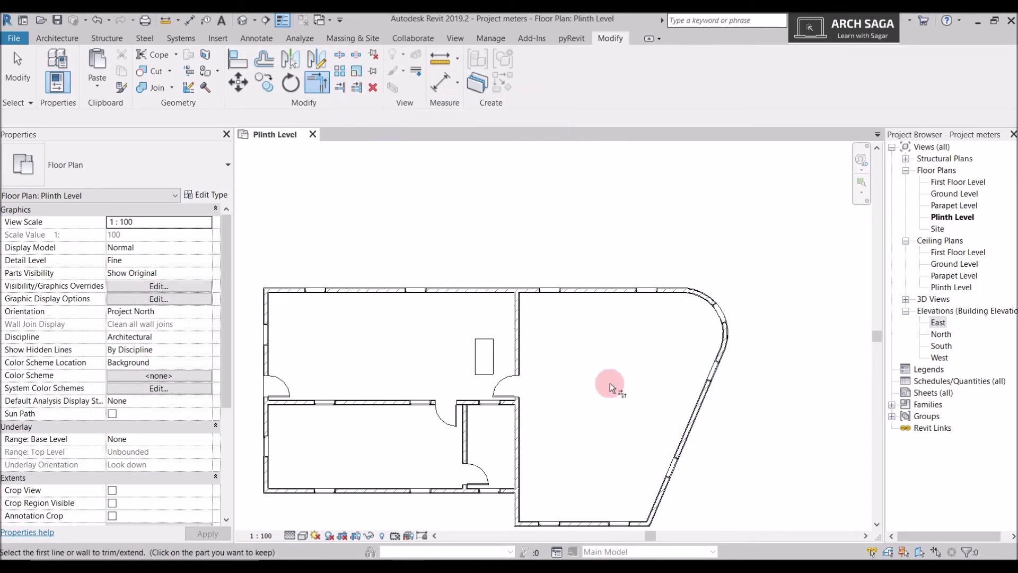
key("Escape")
Step: Draw a horizontal Brick Wall 150mm standing free in the middle of the curved-corner room
left_click(57, 37)
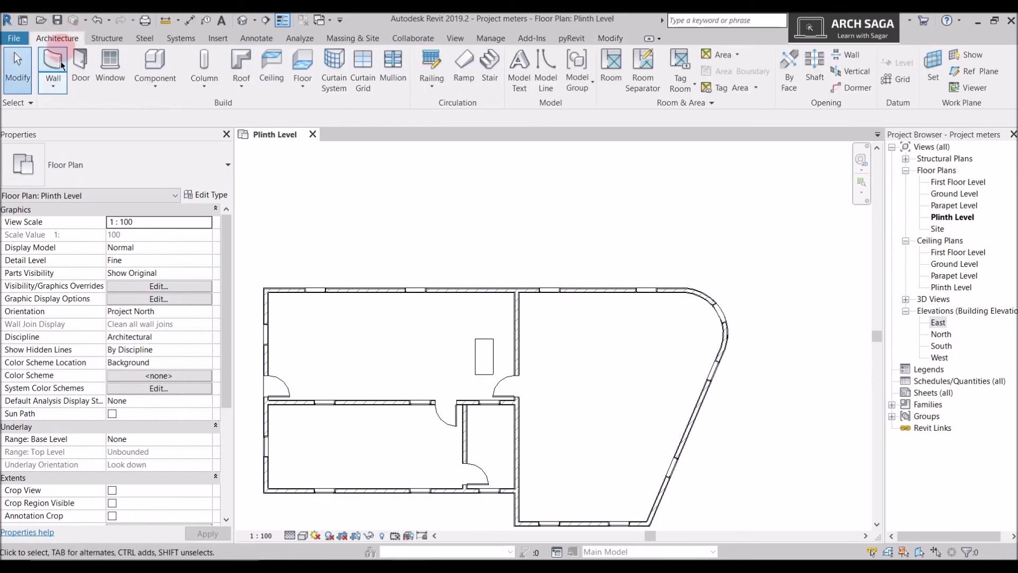
left_click(54, 65)
left_click(100, 168)
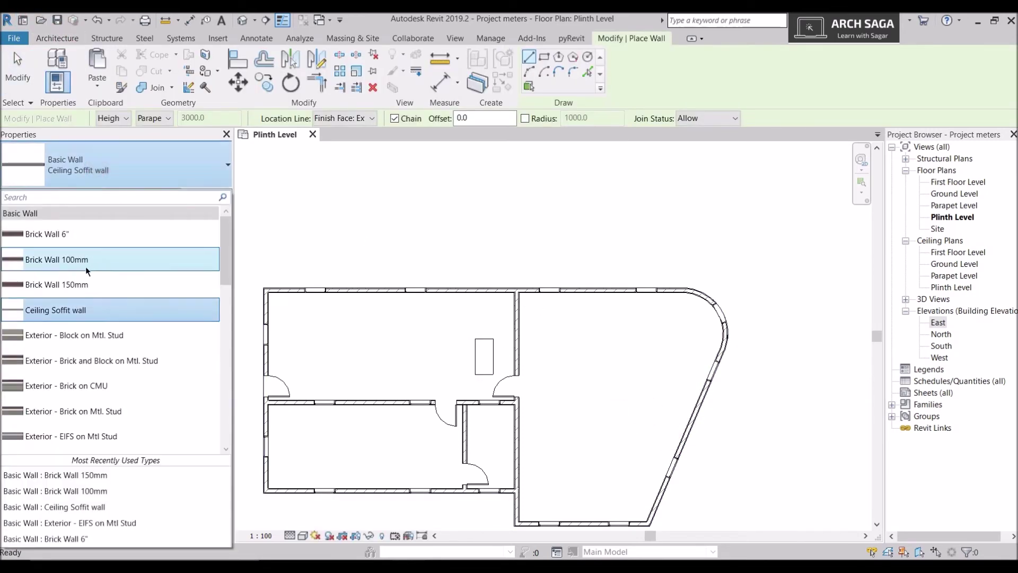
left_click(80, 284)
scroll(531, 339, "up", 2)
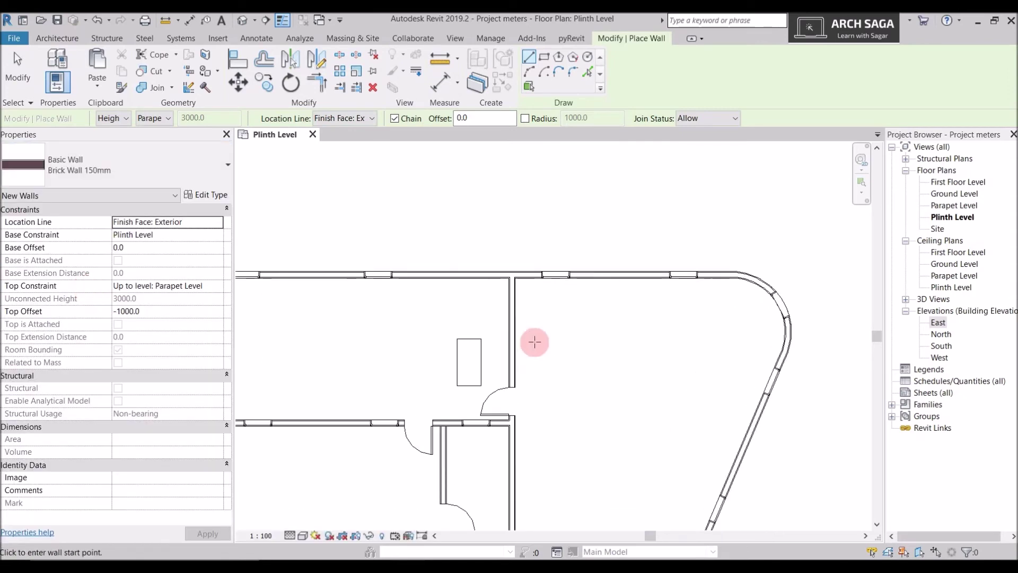
left_click(575, 383)
left_click(715, 382)
key("Escape")
Step: Draw two more free-standing horizontal Brick Wall 150mm segments below the first, starting in line with it, and end the Wall command
left_click(576, 428)
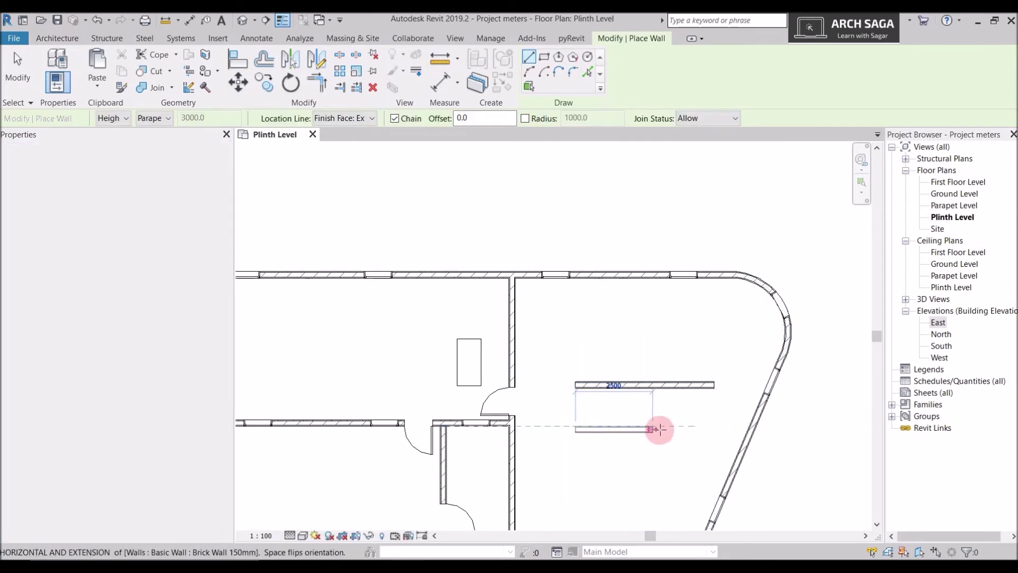
left_click(714, 428)
key("Escape")
middle_click_drag(690, 421, 675, 362)
left_click(562, 424)
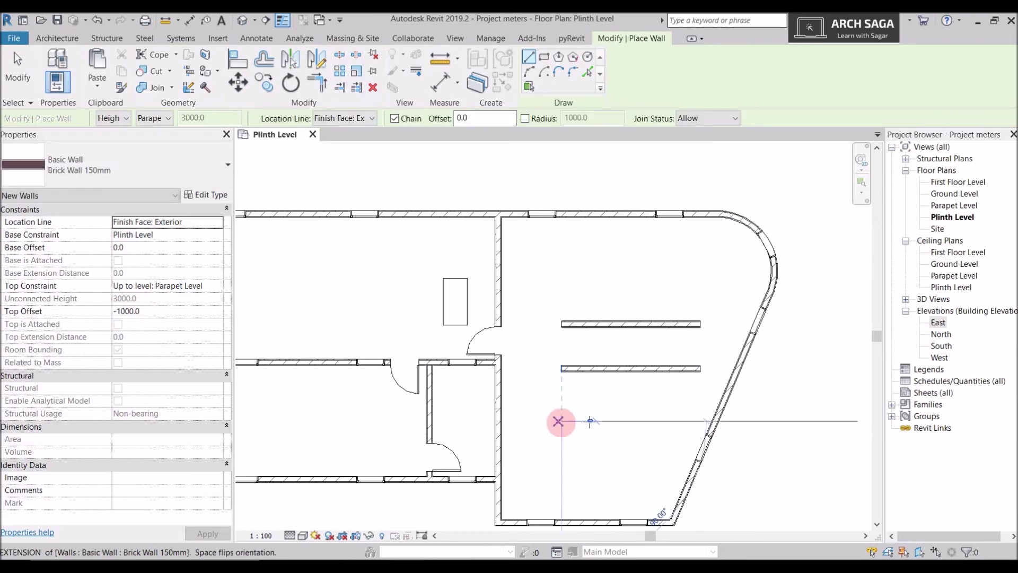
left_click(679, 423)
key("Escape")
key("Escape")
Step: Try to join the uppermost free-standing wall to the slanted exterior wall with Trim/Extend to Corner
scroll(689, 380, "up", 2)
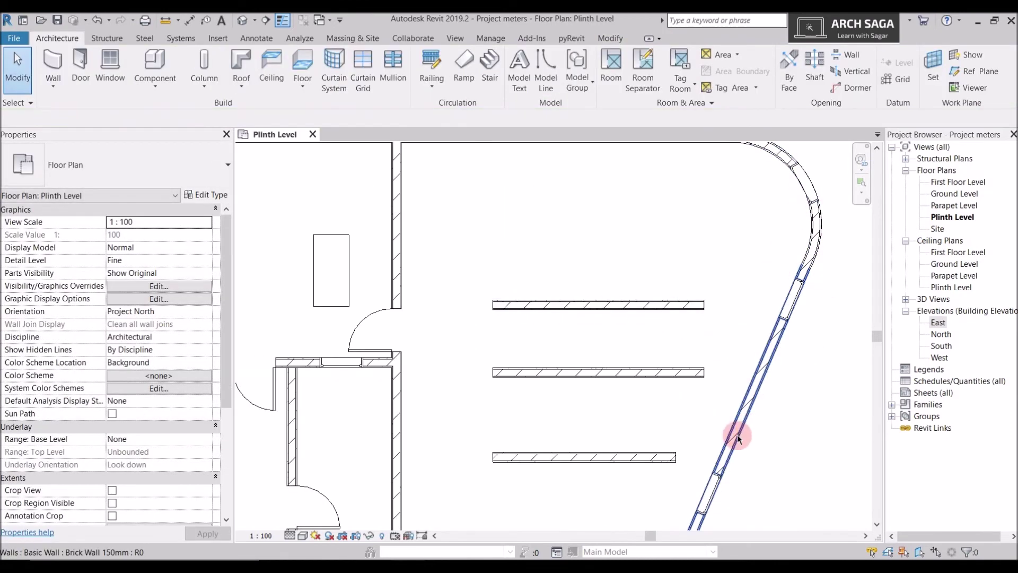
scroll(735, 432, "down", 3)
scroll(767, 348, "up", 2)
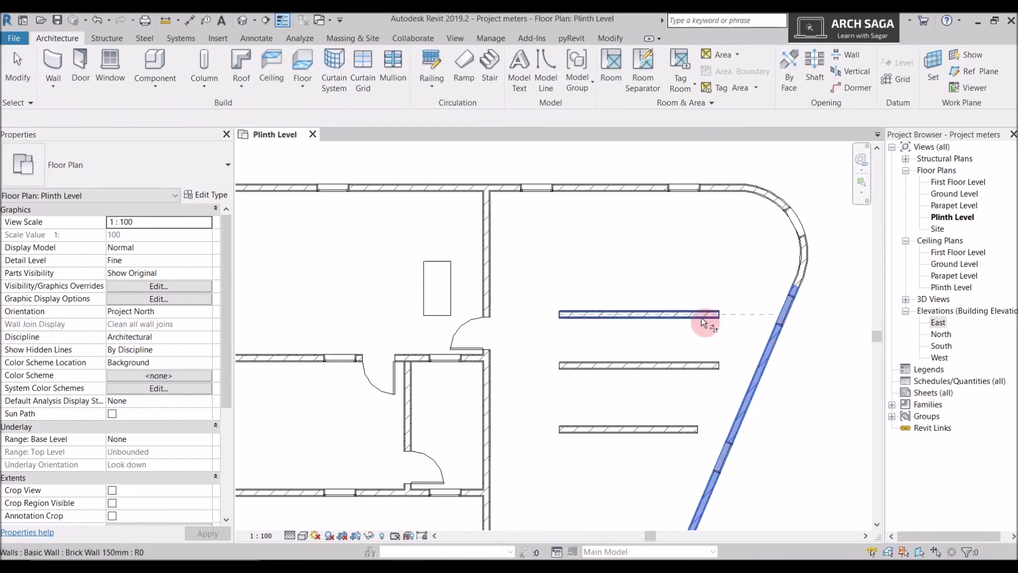
key("t")
key("r")
middle_click_drag(803, 317, 810, 319)
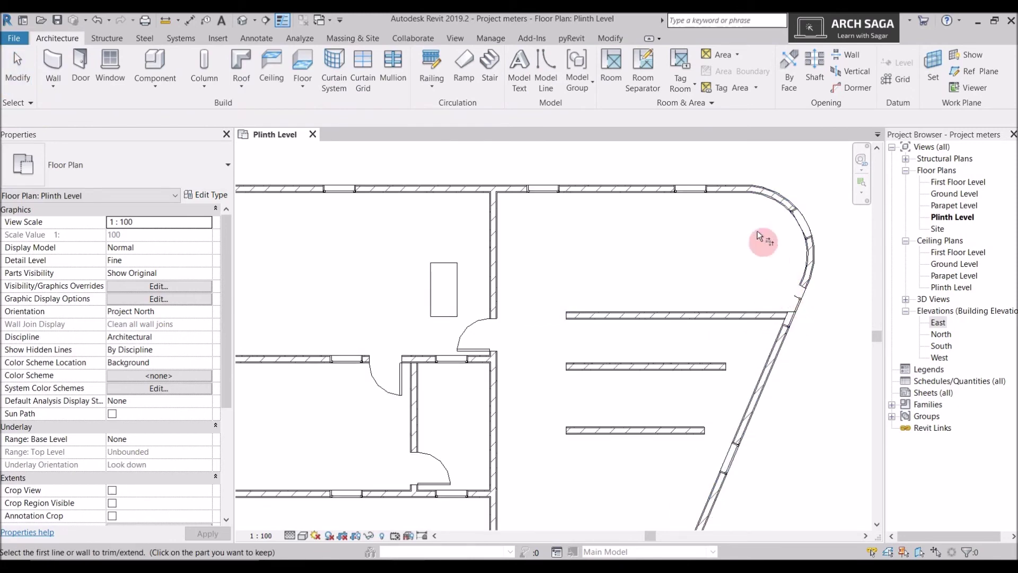
Step: Undo the corner trim between the slanted exterior wall and the free-standing wall, and leave the Trim command
scroll(801, 291, "up", 1)
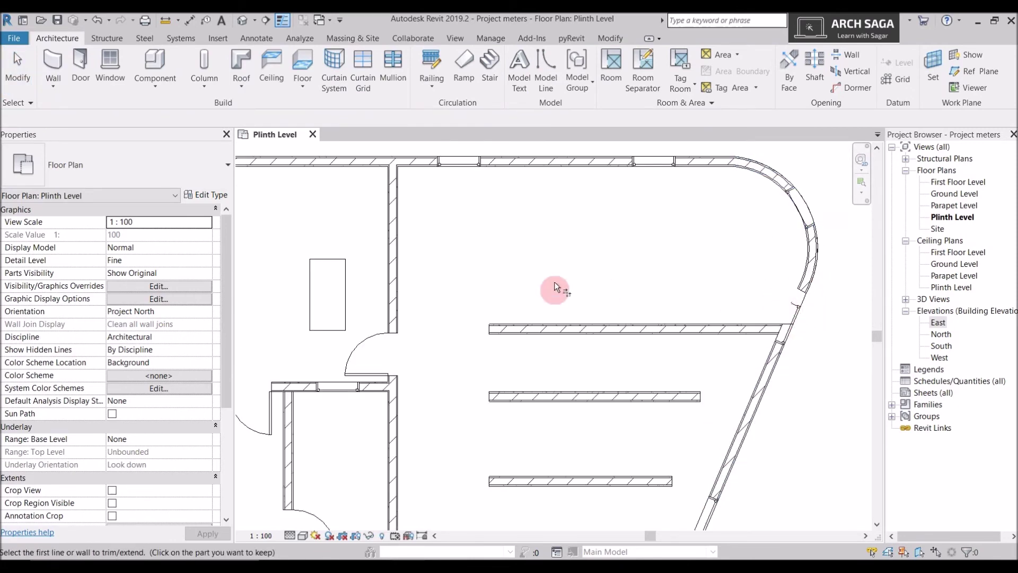
scroll(788, 321, "down", 1)
scroll(755, 290, "up", 3)
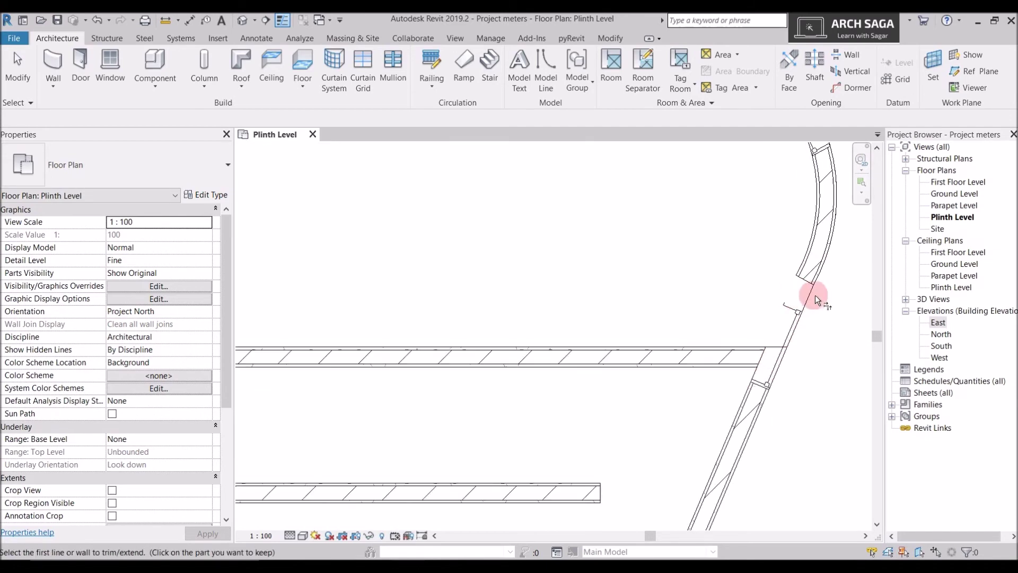
scroll(779, 292, "down", 2)
key("ctrl+z")
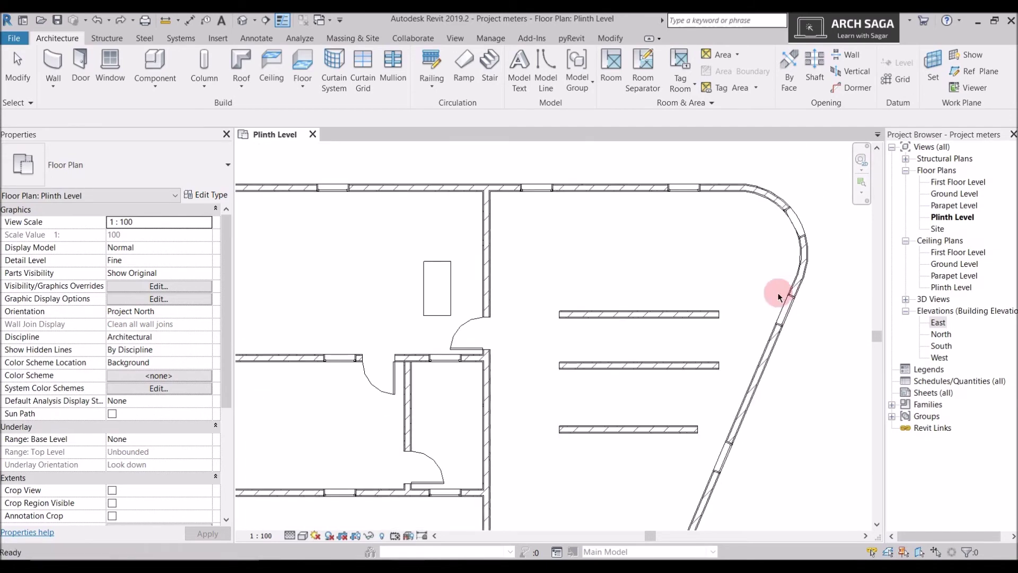
scroll(712, 308, "up", 2)
key("Escape")
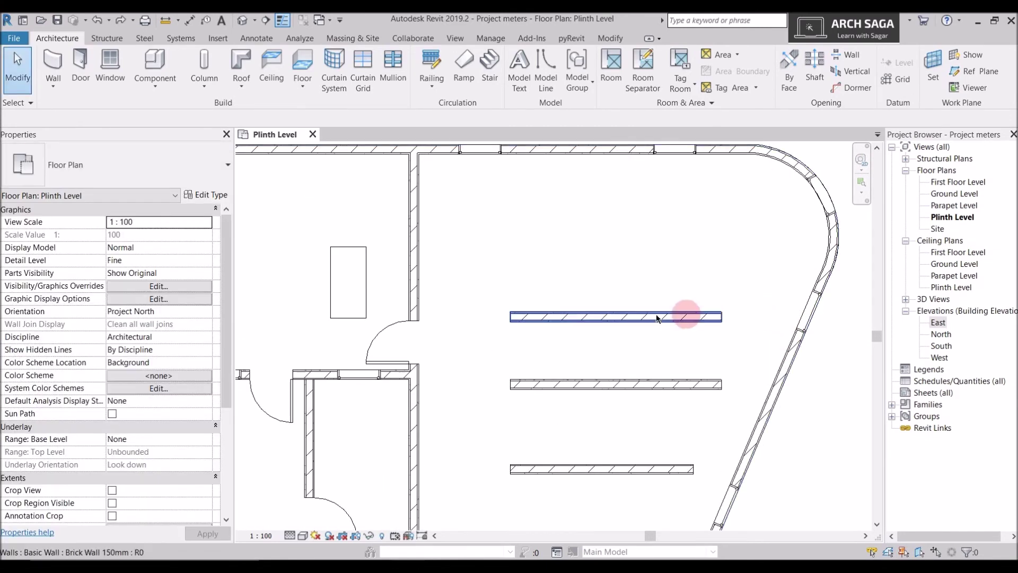
Step: Delete the upper window in the slanted exterior wall, leaving nothing selected
left_click(806, 325)
key("Escape")
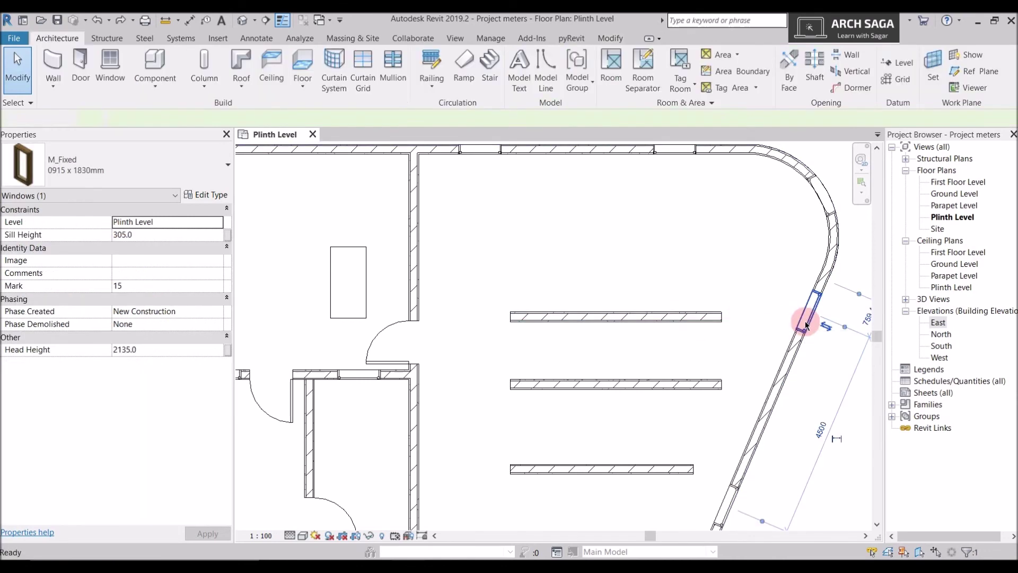
scroll(684, 327, "down", 2)
left_click(684, 327)
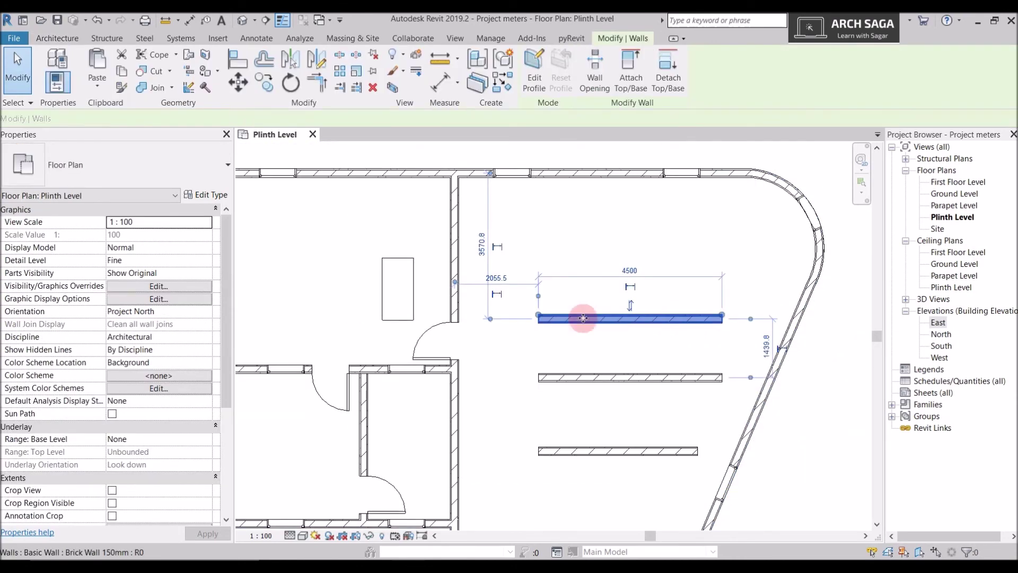
key("Escape")
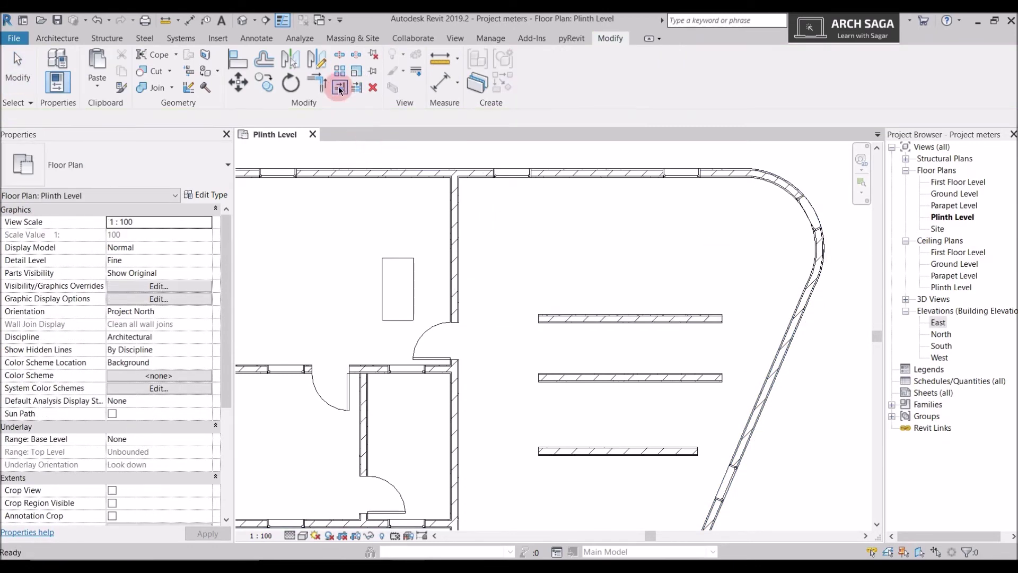
Step: Extend the uppermost free-standing wall to the slanted exterior wall with Trim/Extend Single Element
left_click(340, 89)
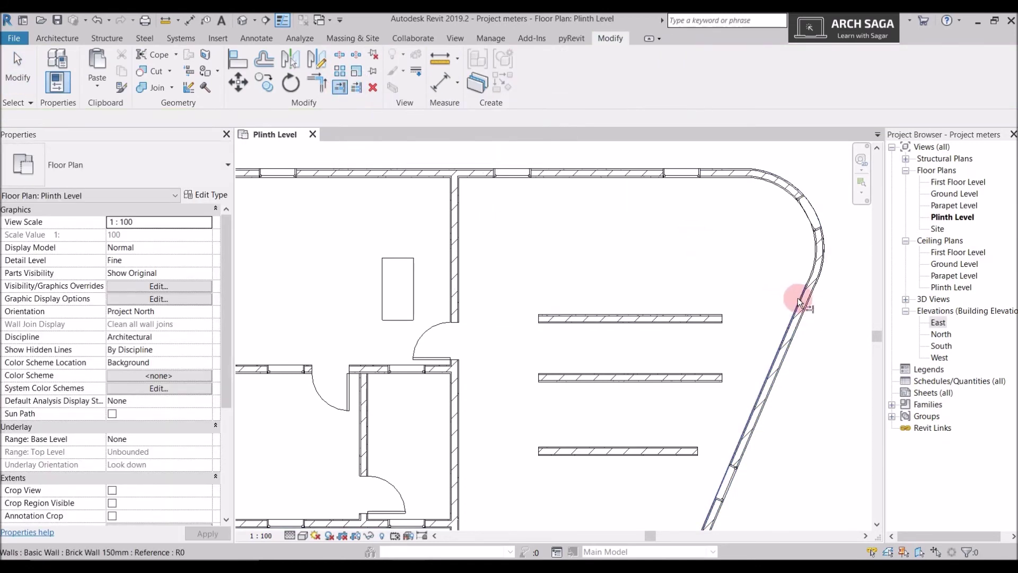
scroll(807, 293, "up", 2)
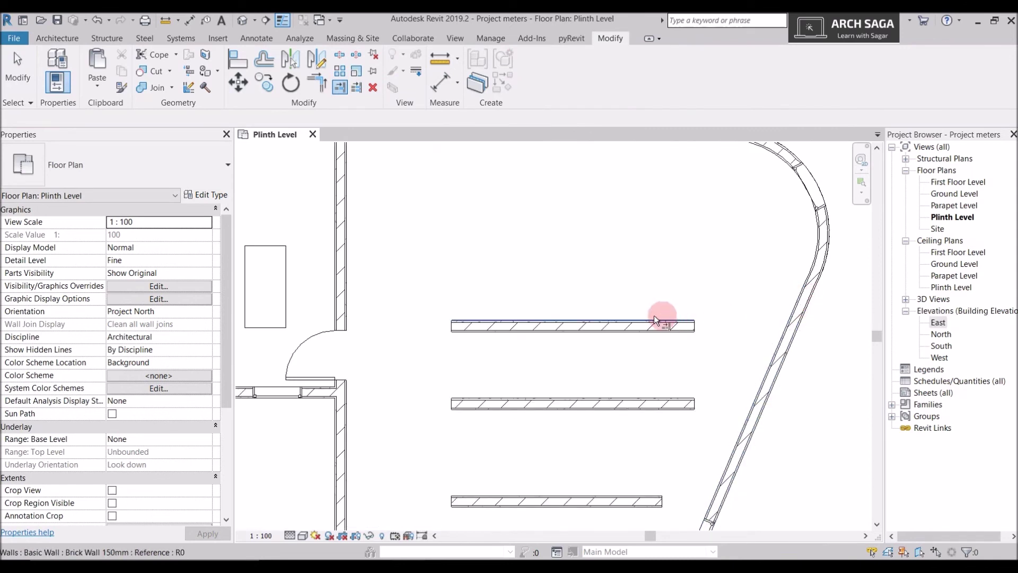
scroll(804, 313, "up", 2)
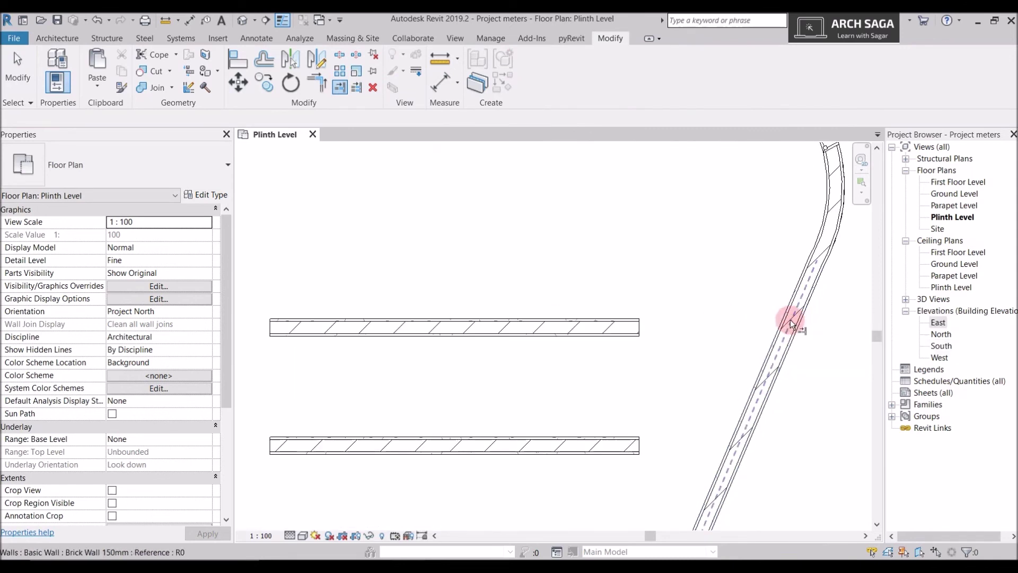
left_click(785, 321)
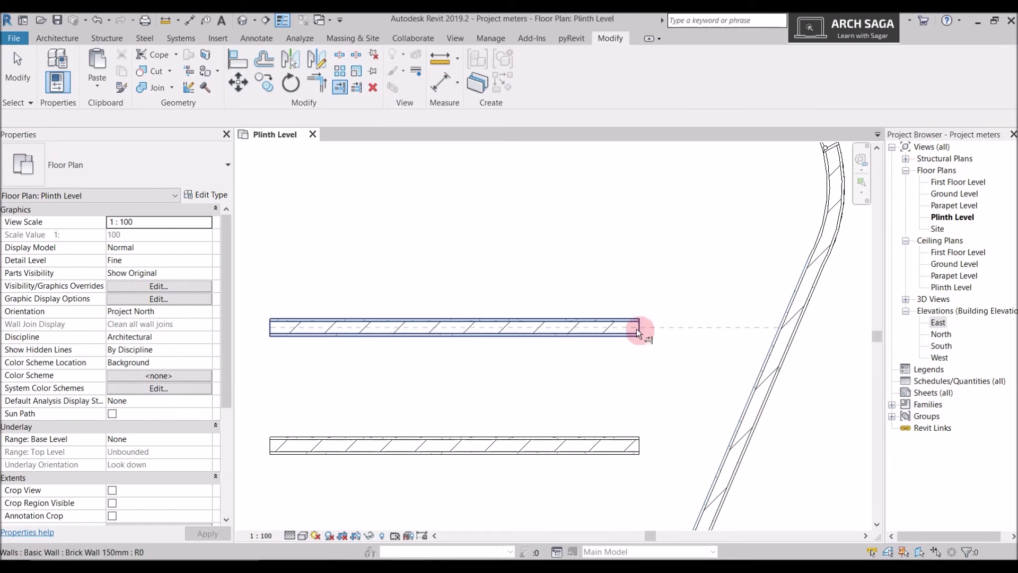
scroll(637, 329, "down", 1)
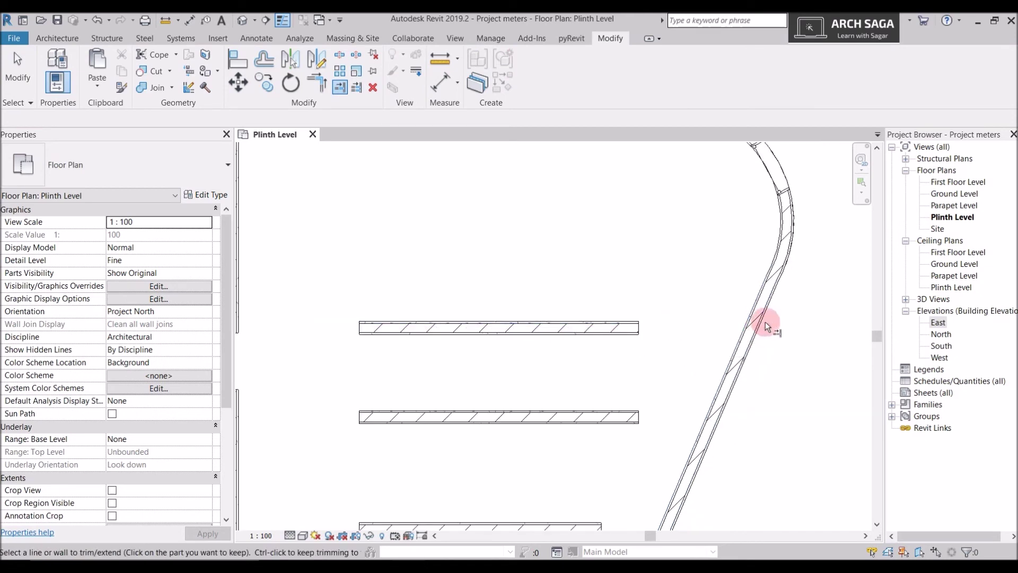
left_click(655, 327)
scroll(763, 321, "down", 1)
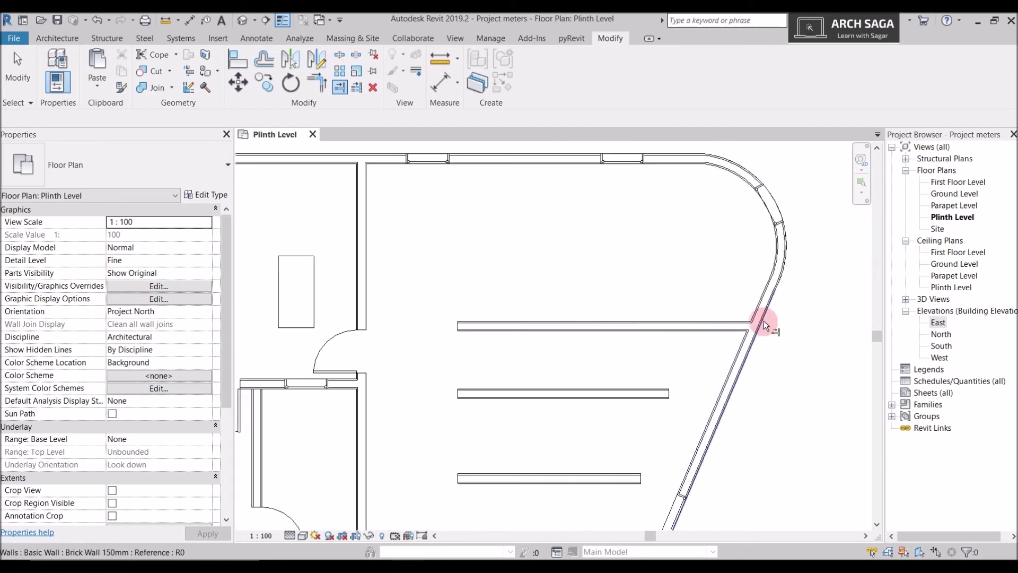
scroll(764, 335, "down", 4)
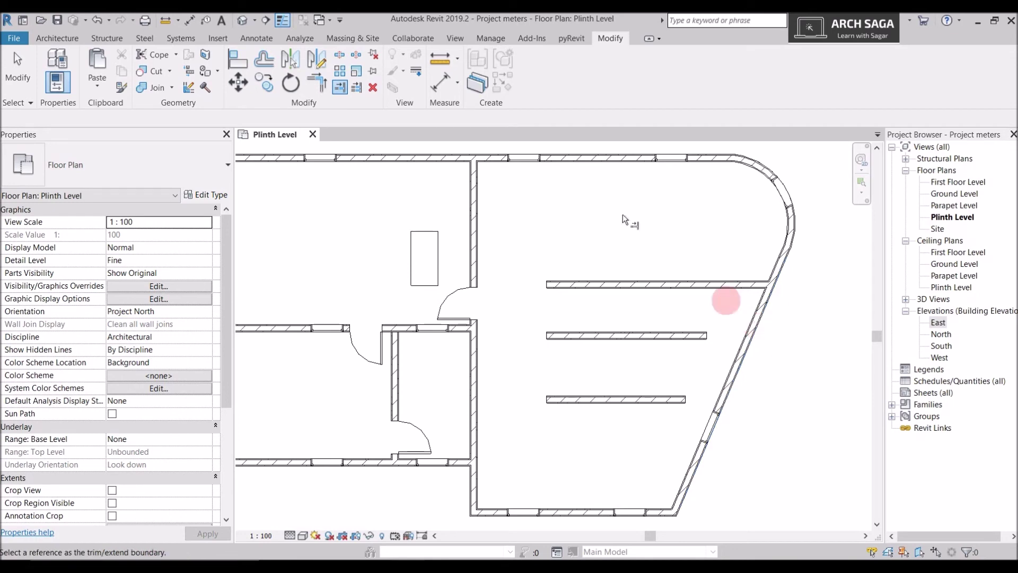
Step: Extend the two lower free-standing walls to the slanted exterior wall with Trim/Extend Multiple Elements, and leave the command
left_click(358, 91)
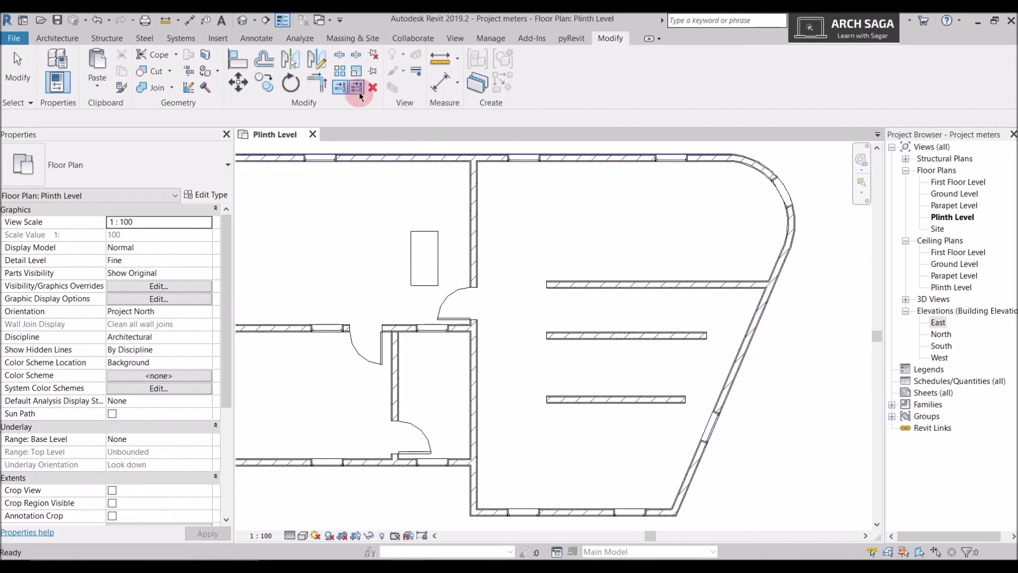
left_click(748, 339)
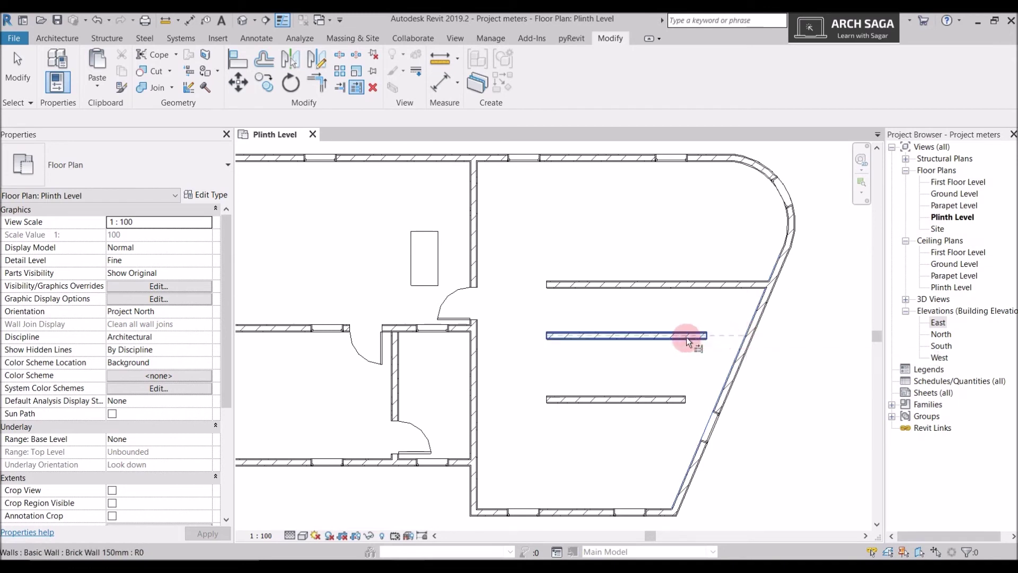
left_click(688, 341)
left_click(670, 401)
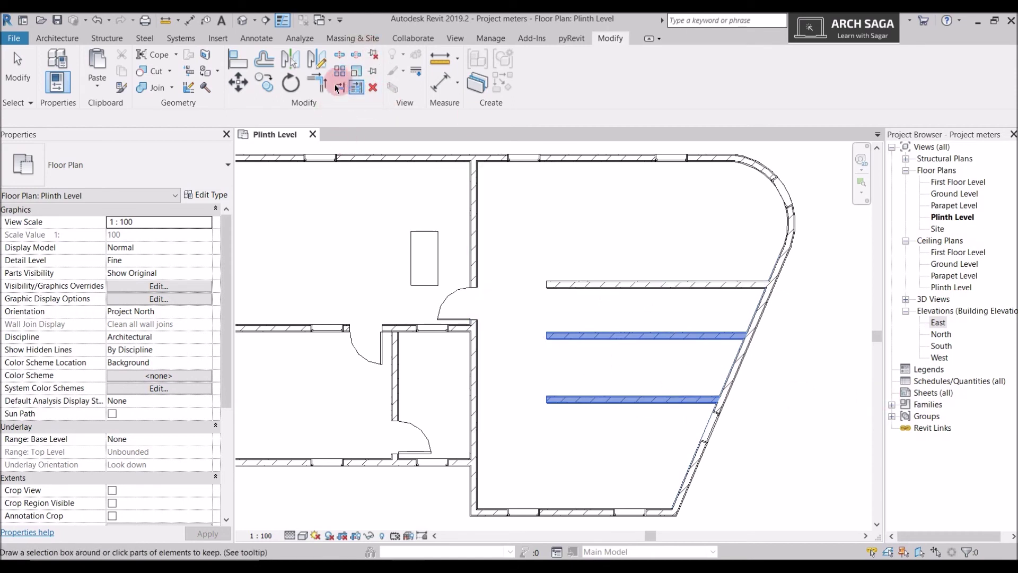
left_click(762, 348)
left_click(378, 87)
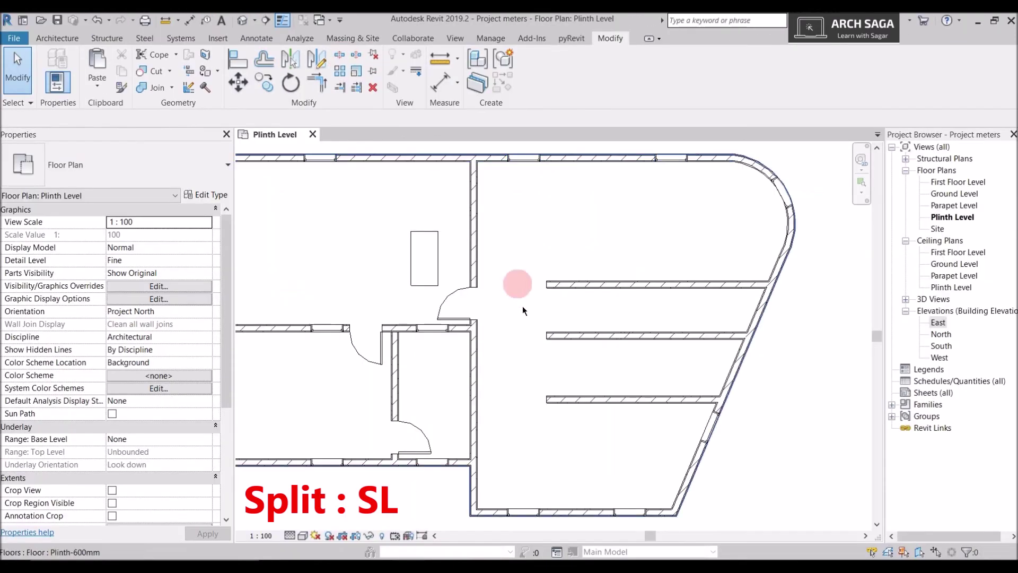
Step: Split the uppermost horizontal wall 3000 mm from its free end with Split Element, and end the command
left_click(341, 56)
scroll(671, 276, "up", 2)
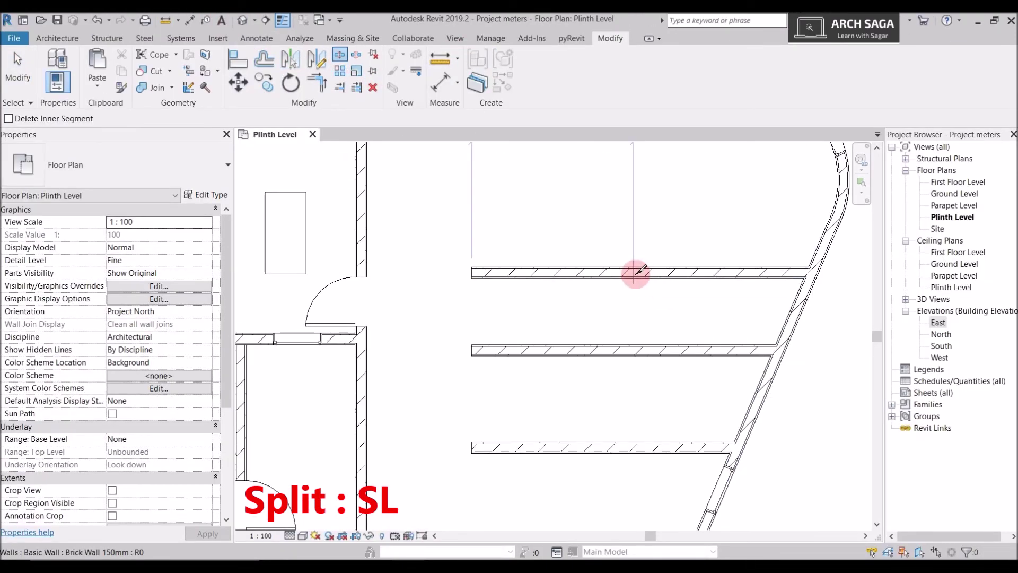
left_click(639, 273)
left_click(634, 270)
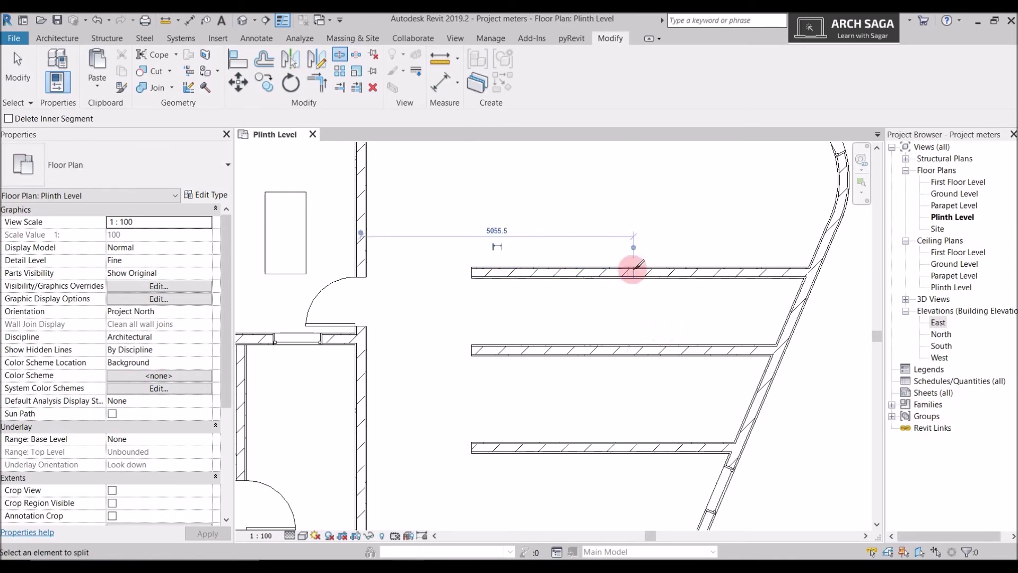
scroll(621, 281, "up", 1)
key("Escape")
key("Escape")
Step: Change the free-end piece of the split uppermost wall to type Brick Wall 100mm
left_click(610, 280)
left_click(655, 275)
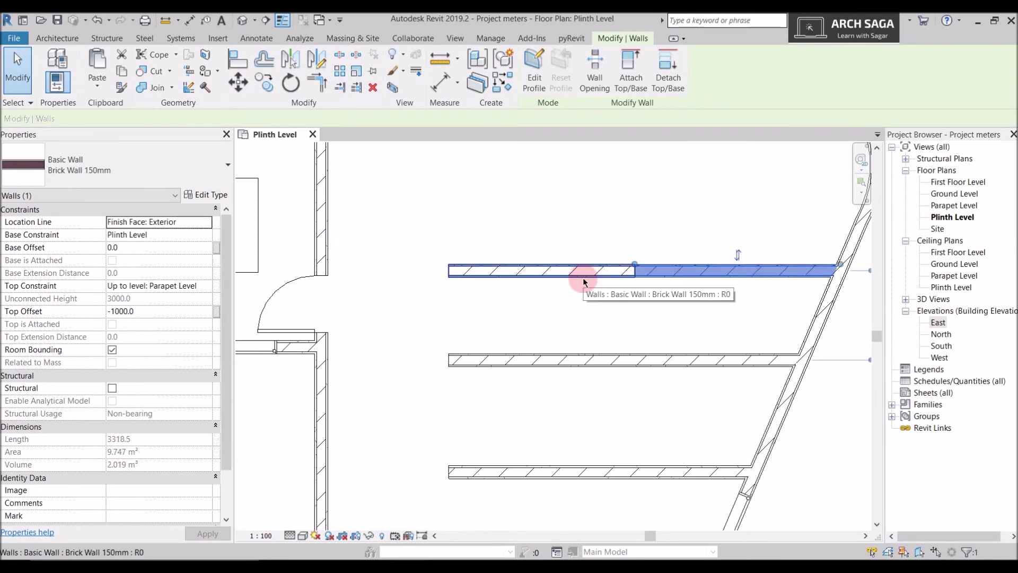
scroll(583, 278, "down", 1)
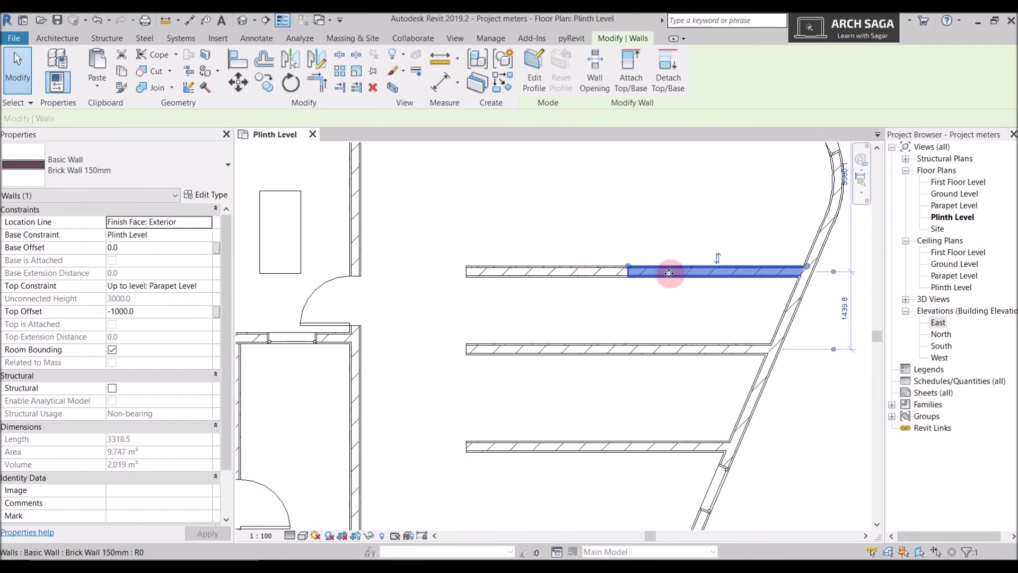
left_click(587, 275)
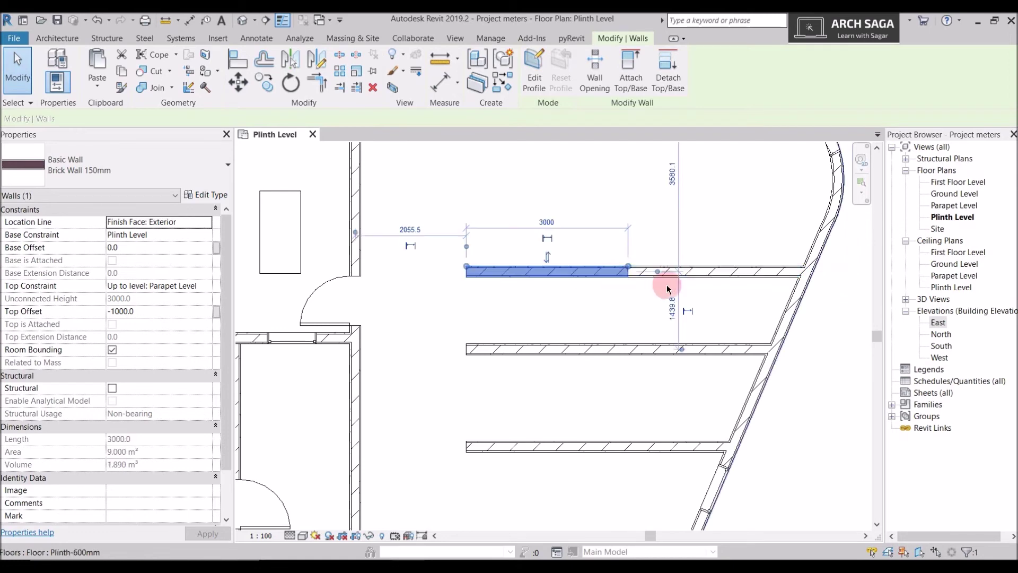
scroll(634, 276, "up", 1)
left_click_drag(628, 270, 614, 260)
left_click(556, 269)
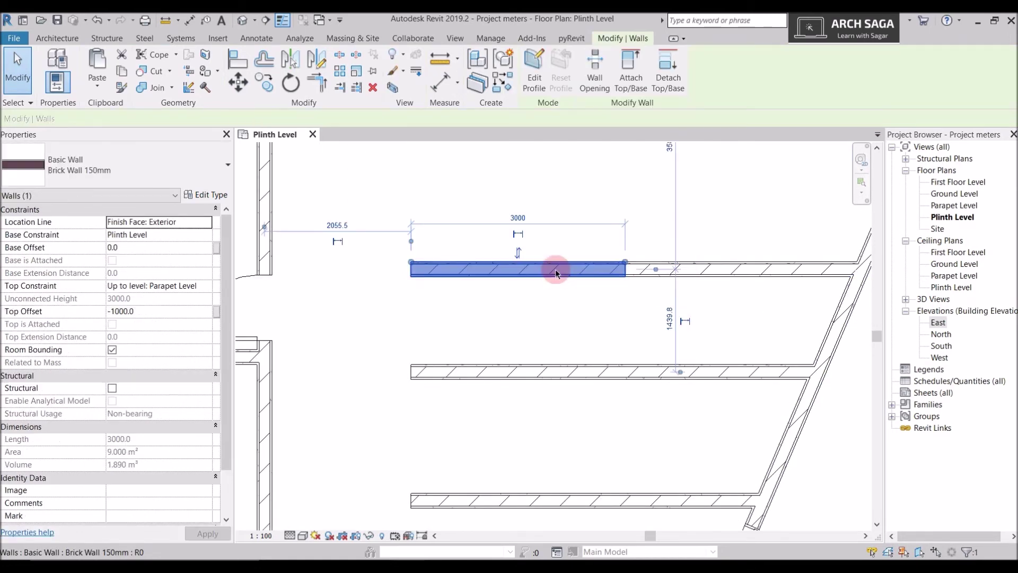
left_click(113, 176)
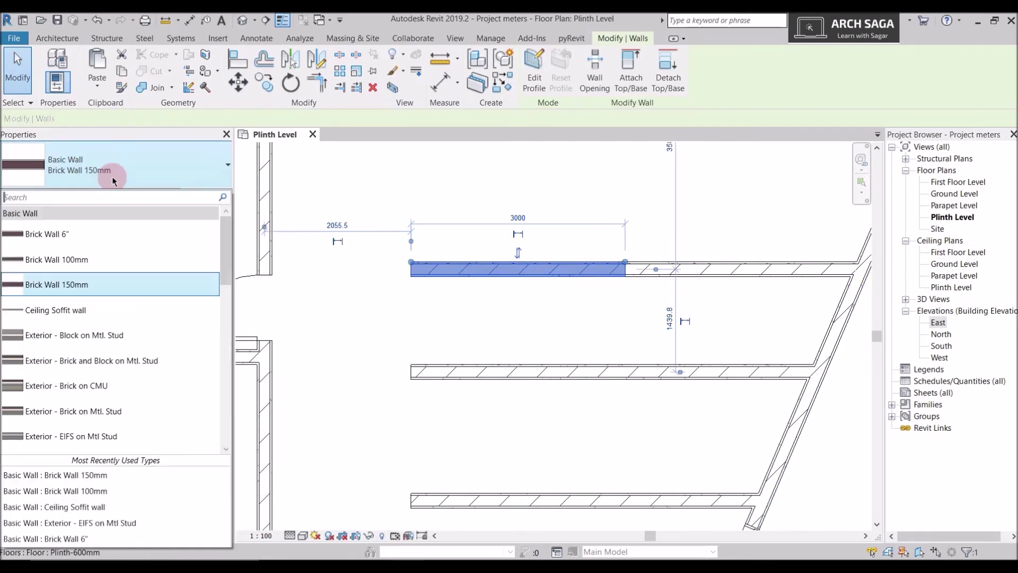
left_click(79, 255)
left_click(656, 291)
scroll(655, 281, "down", 1)
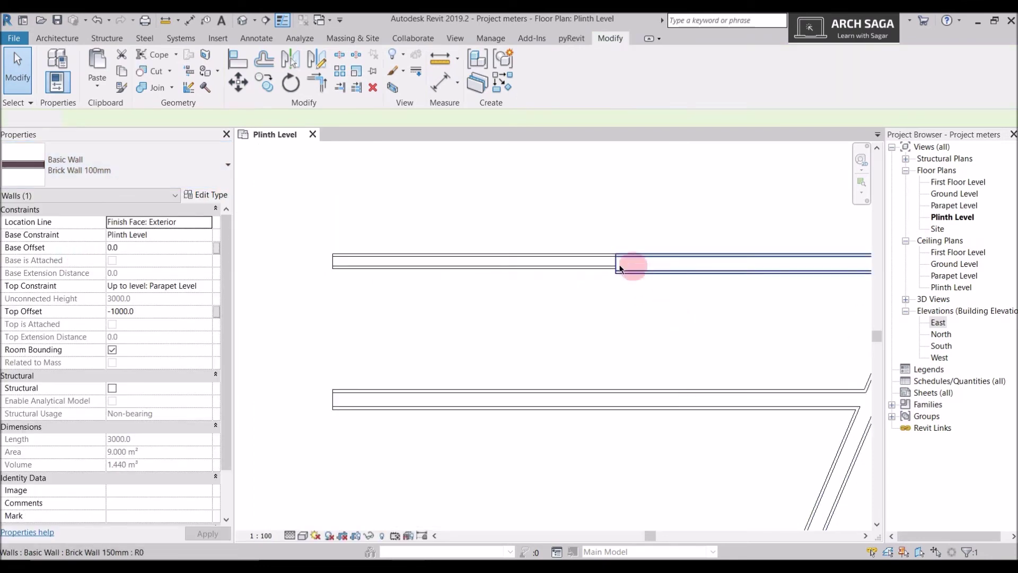
left_click(603, 268)
left_click(609, 220)
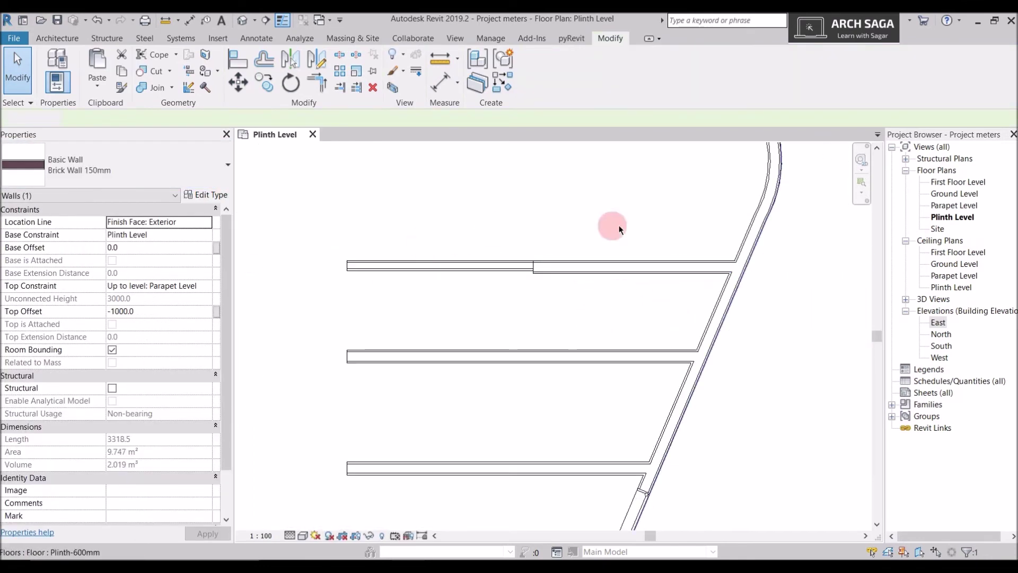
Step: Split the middle horizontal wall near its midpoint using Split with Gap and a joint gap of 100
scroll(509, 284, "down", 1)
scroll(582, 298, "up", 2)
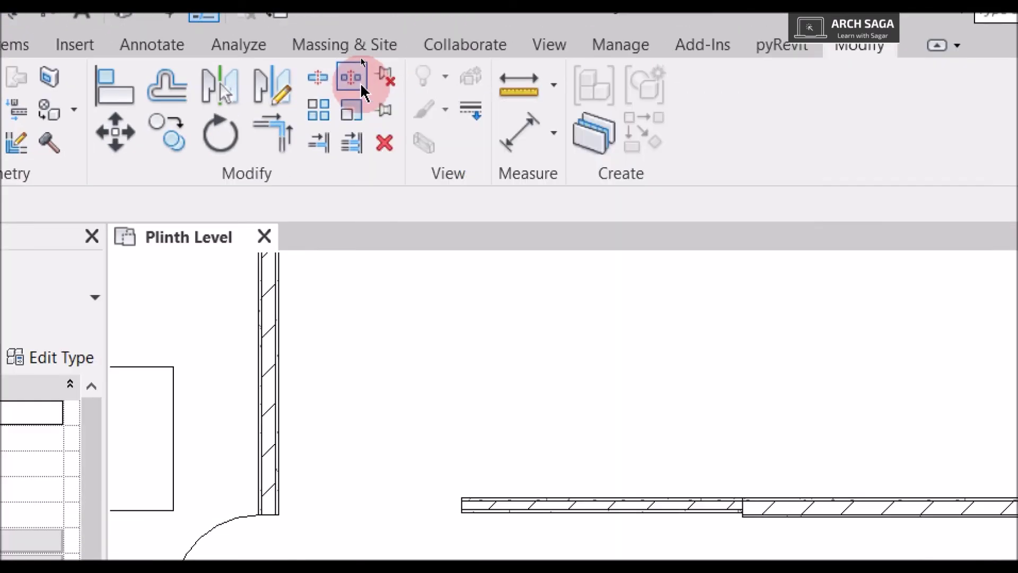
left_click(355, 80)
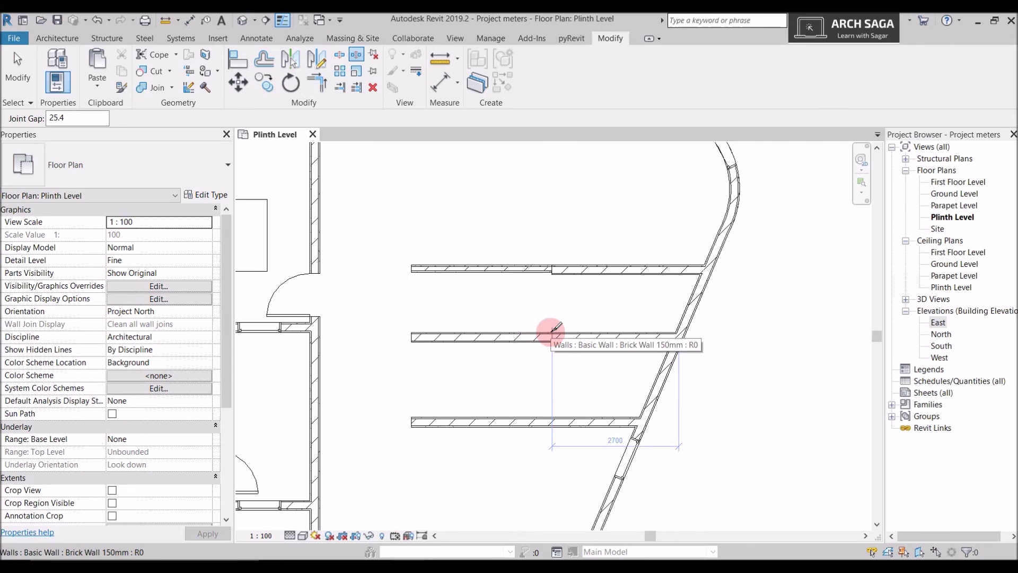
left_click(74, 124)
left_click_drag(74, 123, 42, 120)
type("100")
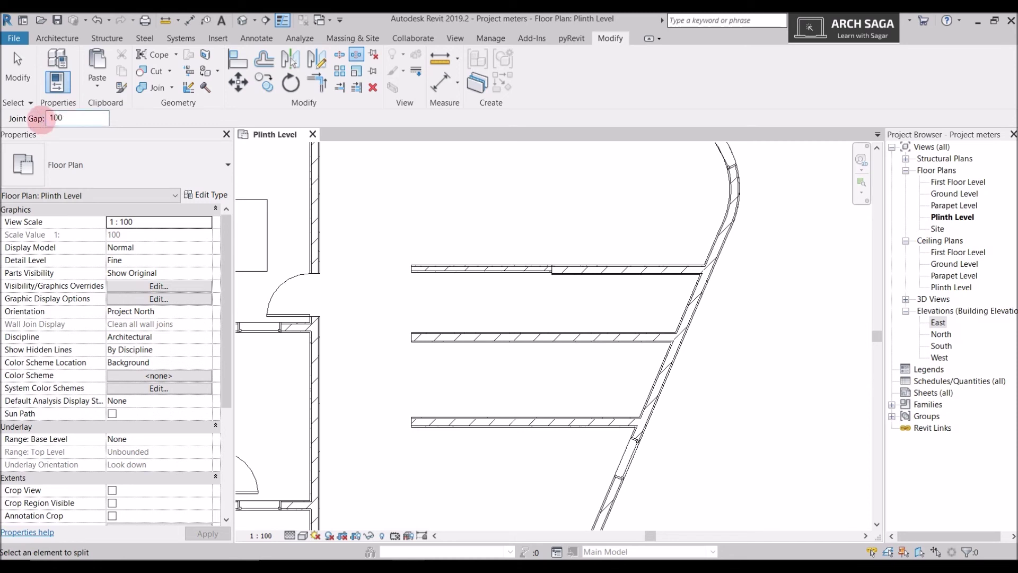
key("Return")
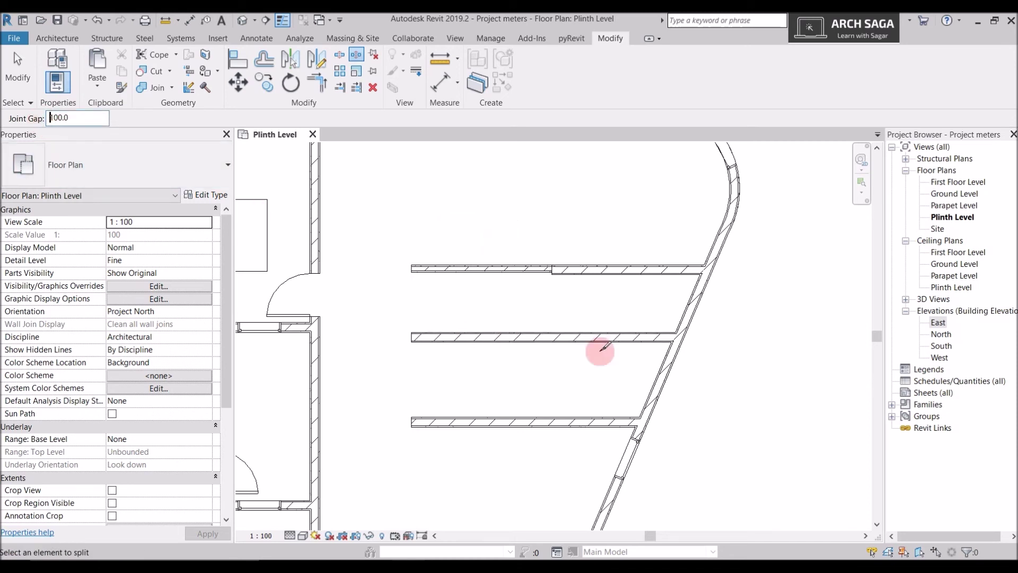
left_click(557, 334)
scroll(554, 332, "up", 5)
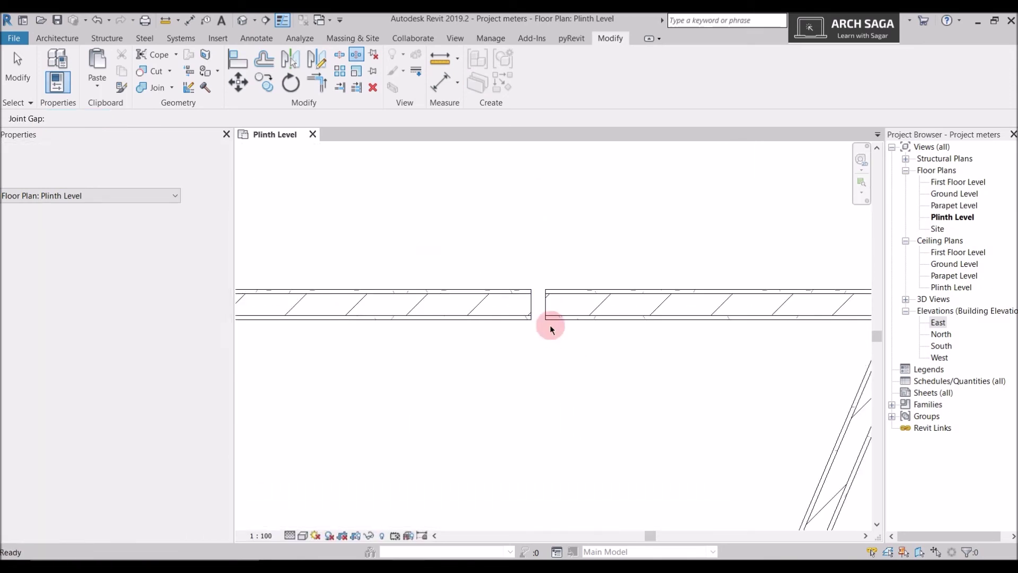
key("Escape")
scroll(551, 312, "down", 4)
scroll(618, 325, "down", 4)
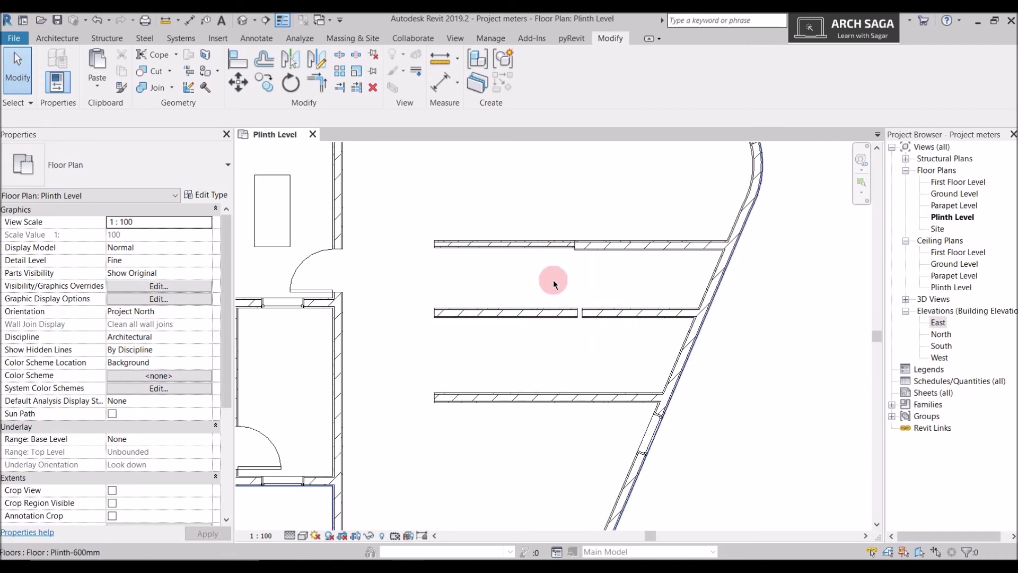
Step: Pin the long upper horizontal exterior wall in place and deselect it
key("z")
key("f")
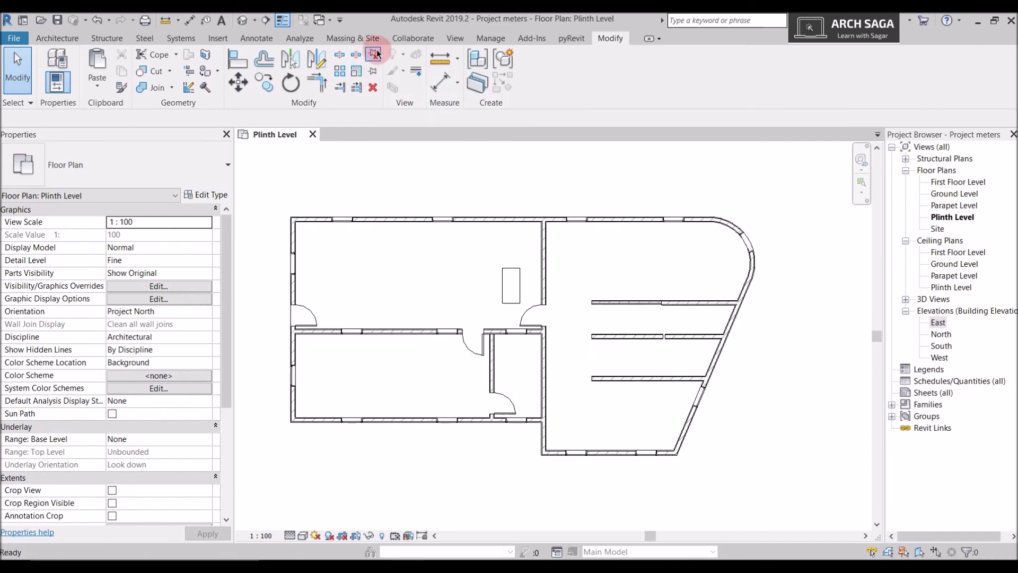
scroll(546, 237, "down", 1)
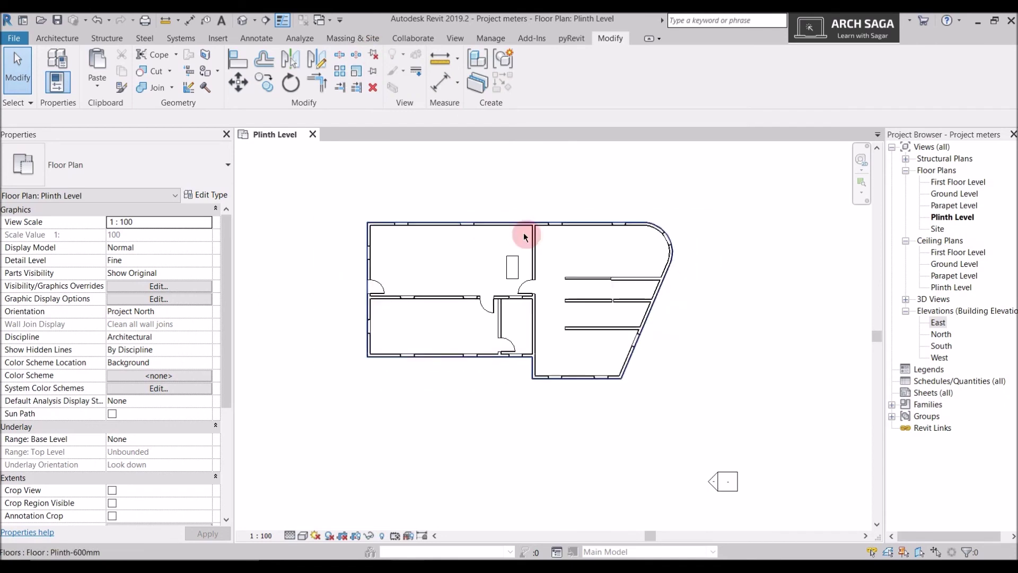
scroll(482, 221, "up", 2)
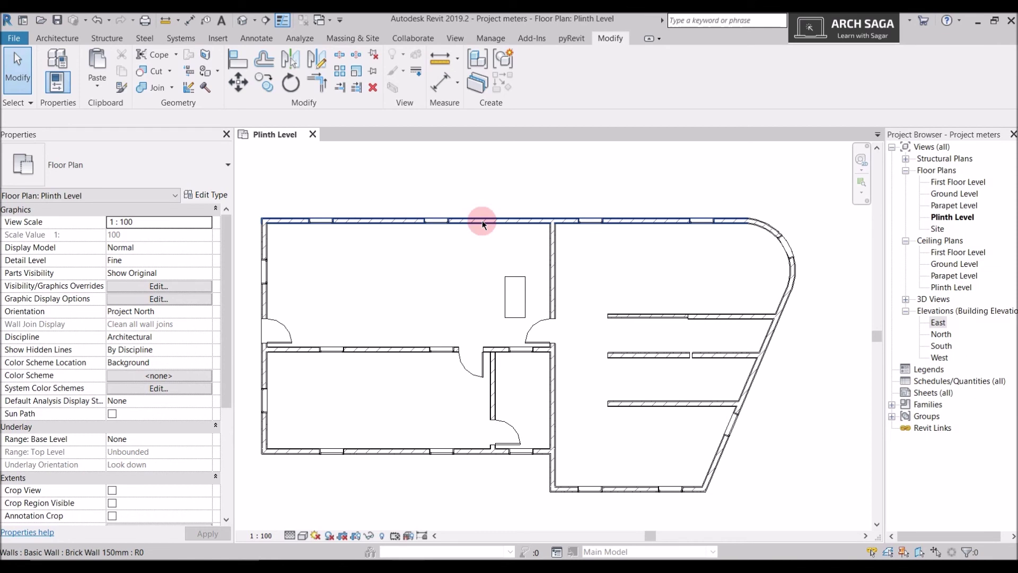
left_click(482, 220)
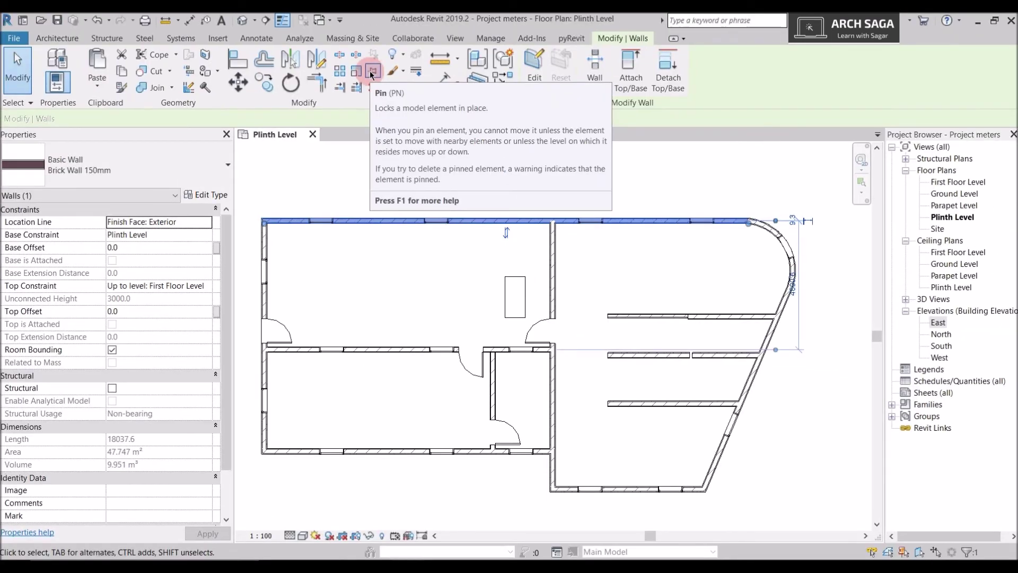
left_click(372, 74)
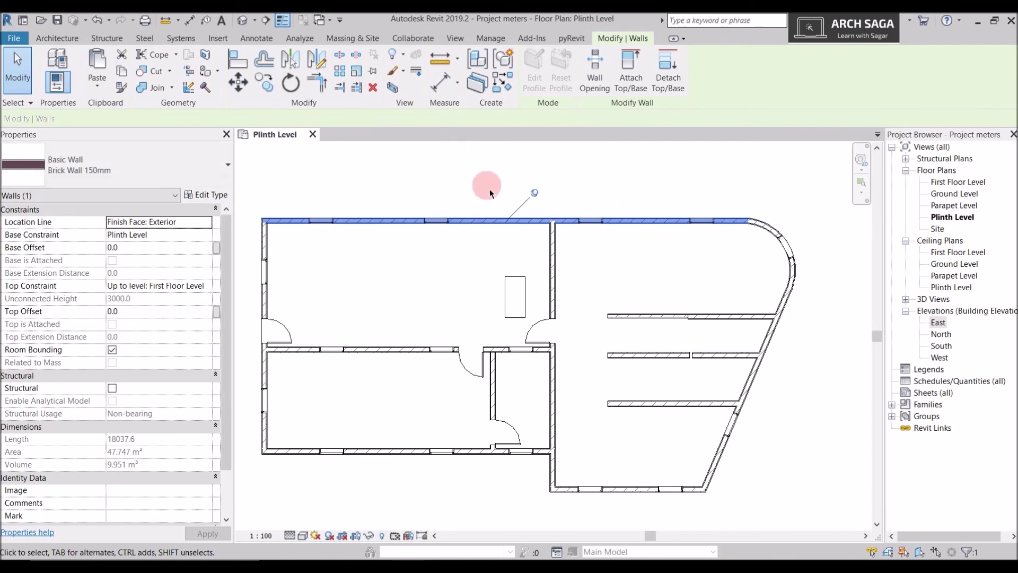
left_click(526, 193)
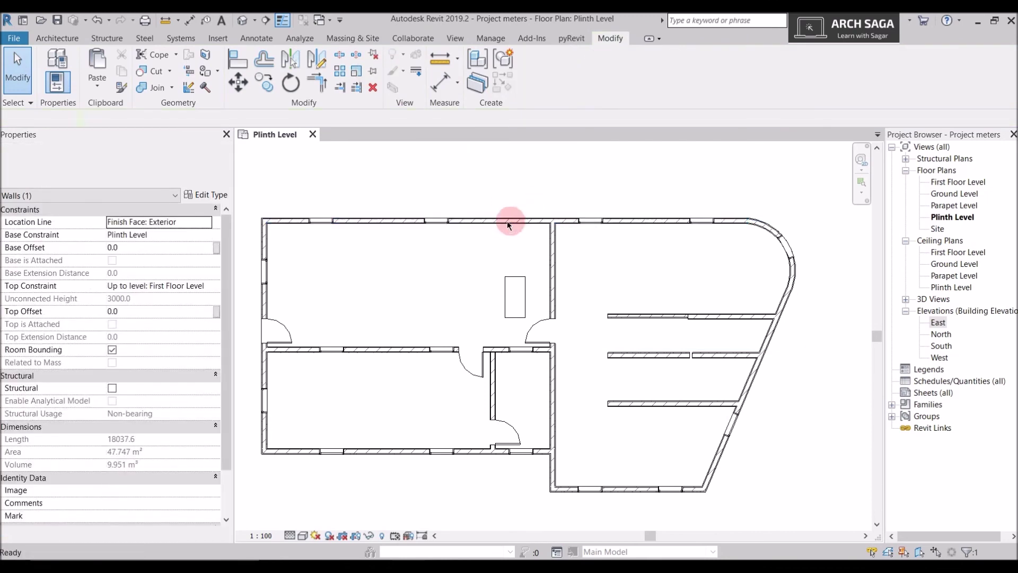
Step: Try to delete the pinned long upper exterior wall, and unpin it
left_click(499, 222)
key("Delete")
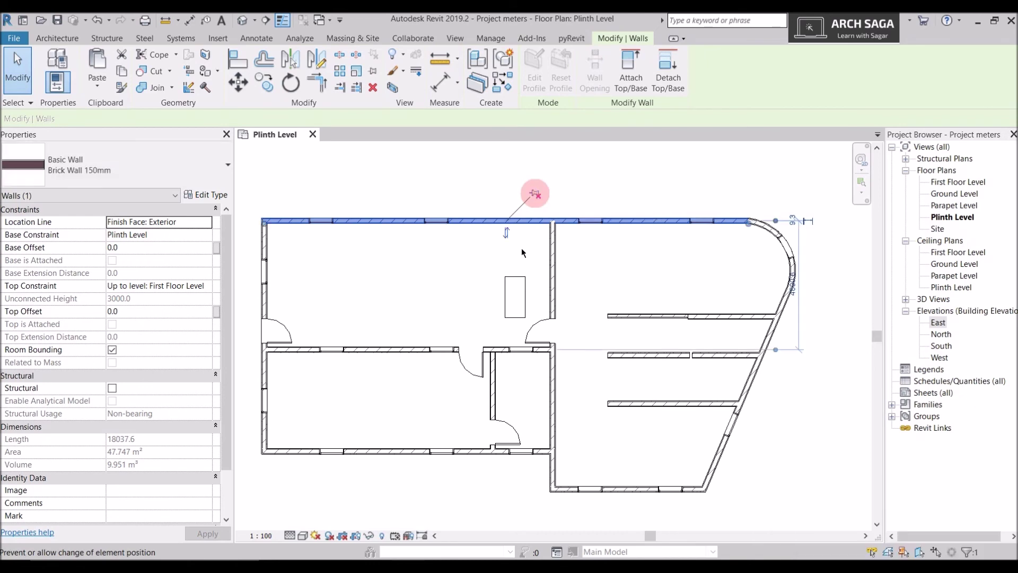
key("Escape")
Step: Delete the unpinned long upper exterior wall and undo the deletion
left_click(483, 220)
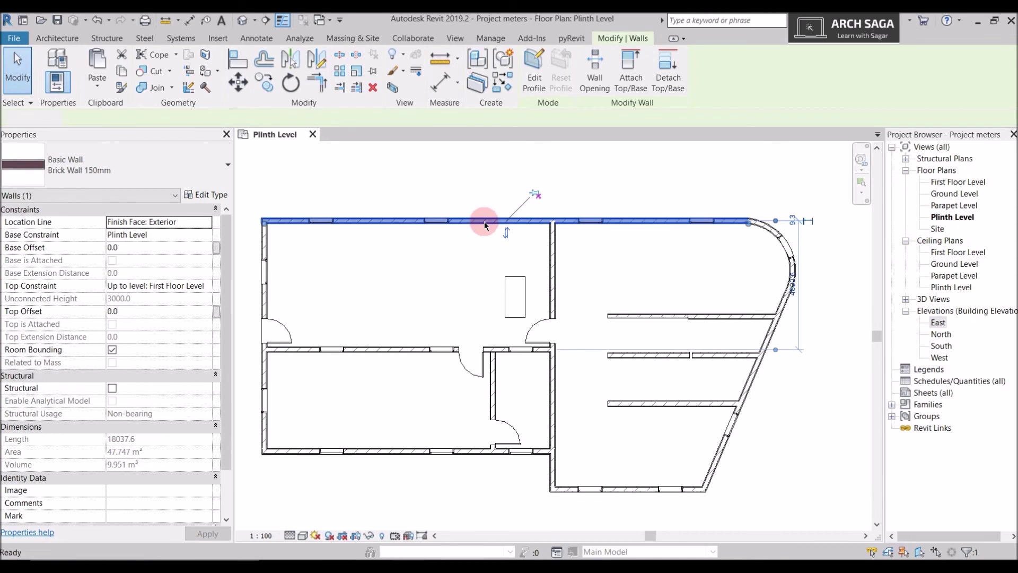
key("Delete")
key("ctrl+z")
scroll(532, 238, "down", 2)
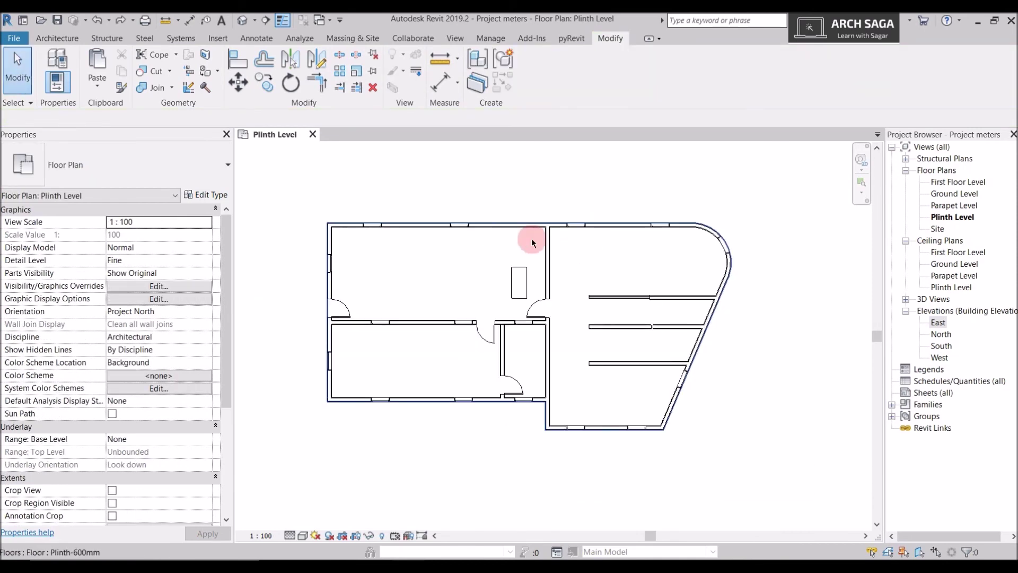
scroll(570, 311, "down", 2)
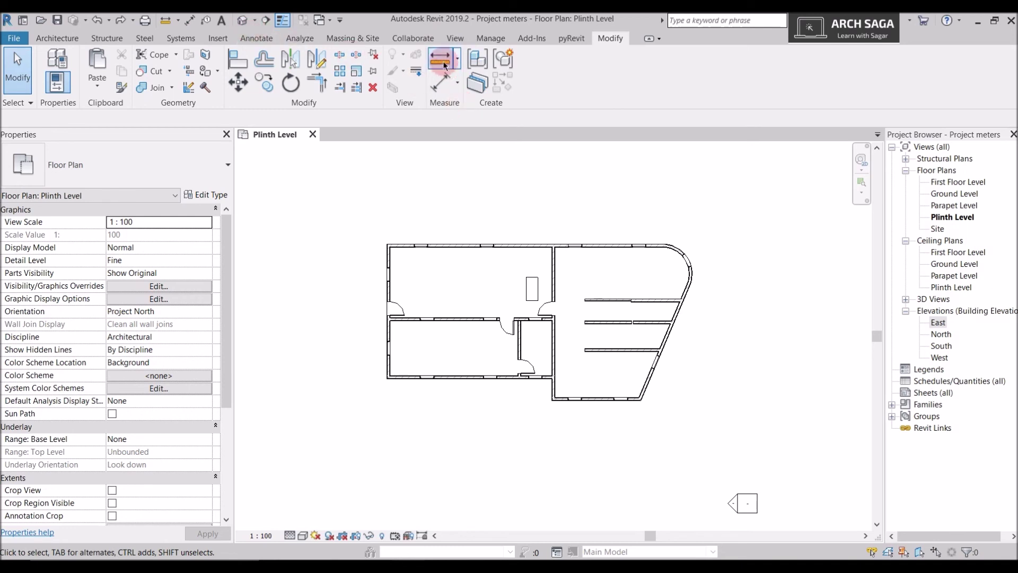
left_click(256, 38)
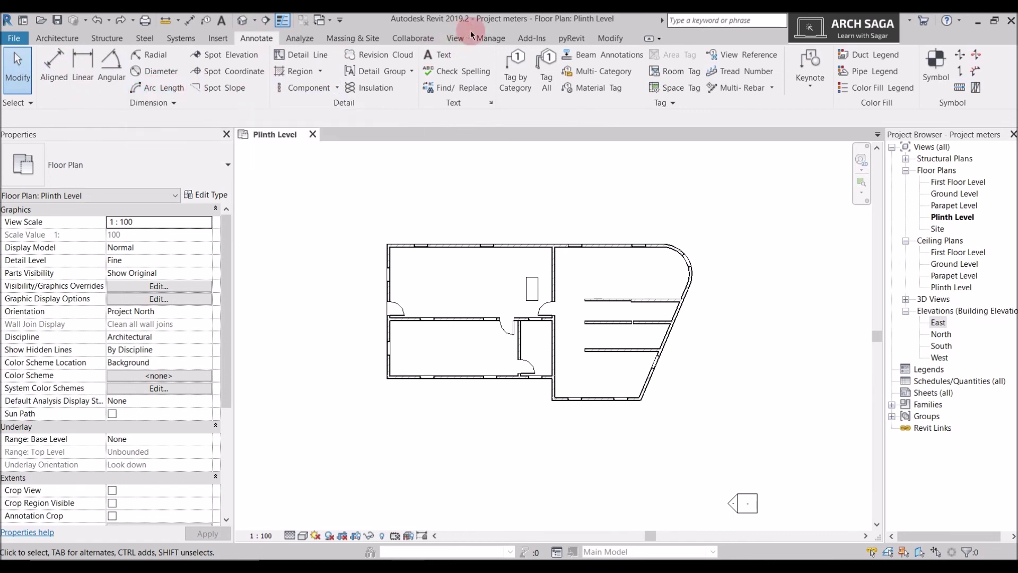
left_click(607, 38)
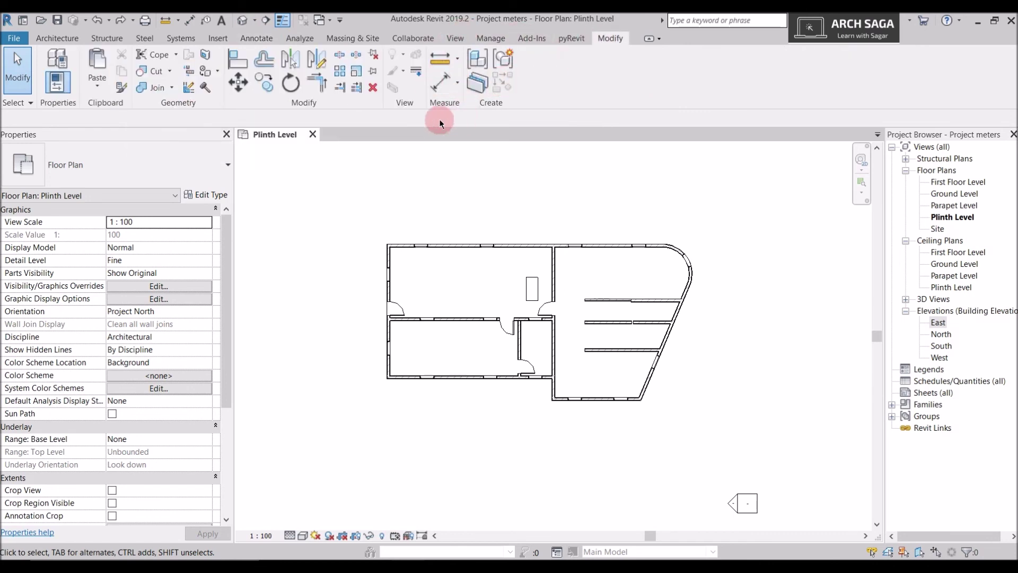
left_click(463, 146)
left_click(595, 300)
left_click(562, 106)
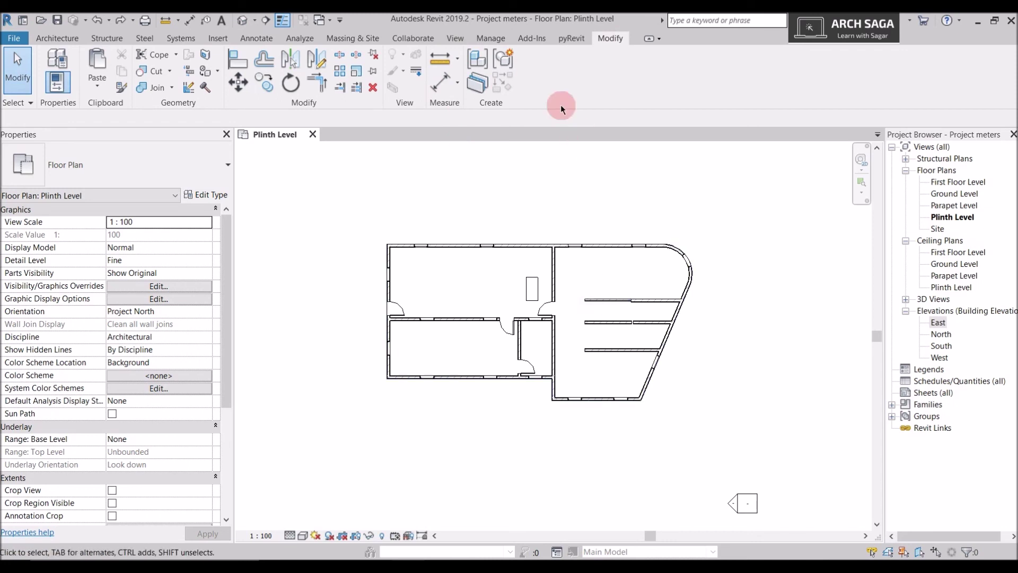
left_click(504, 63)
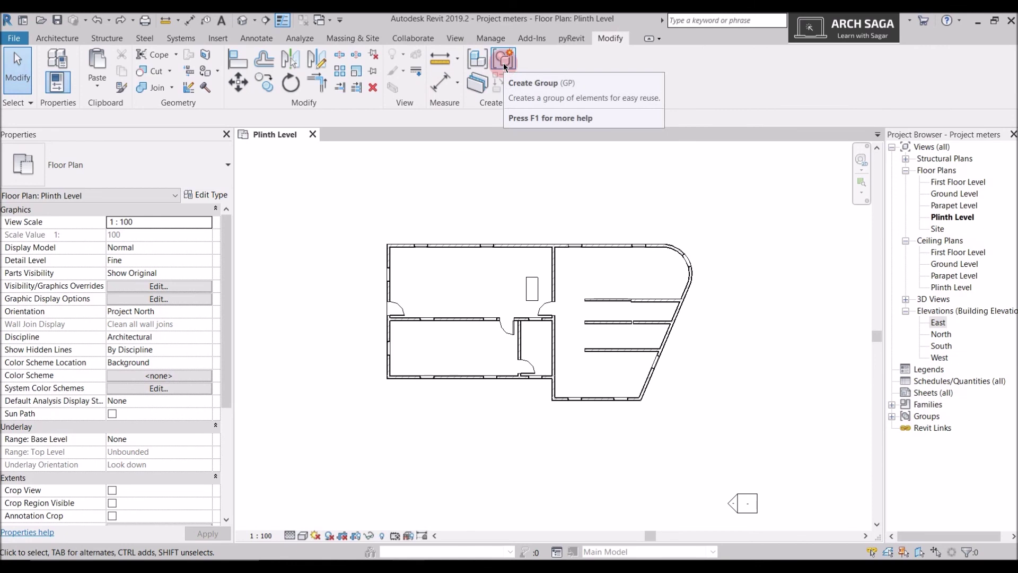
Step: Create a model group named Room 1 from the lower-left room's two horizontal walls and its dividing wall, with their doors and windows
scroll(523, 353, "up", 3)
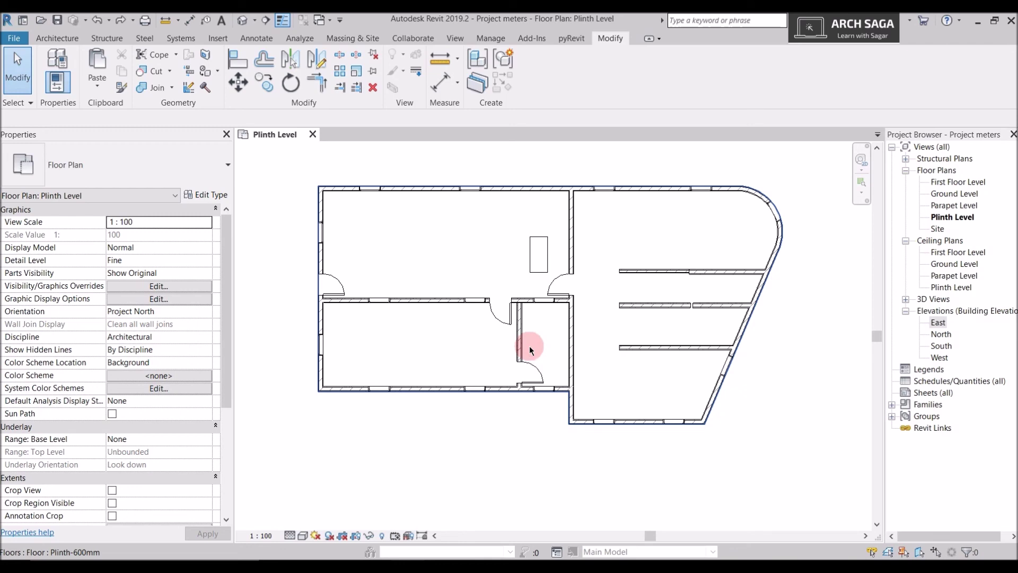
scroll(529, 346, "up", 2)
left_click(520, 320)
key("Escape")
left_click(520, 321)
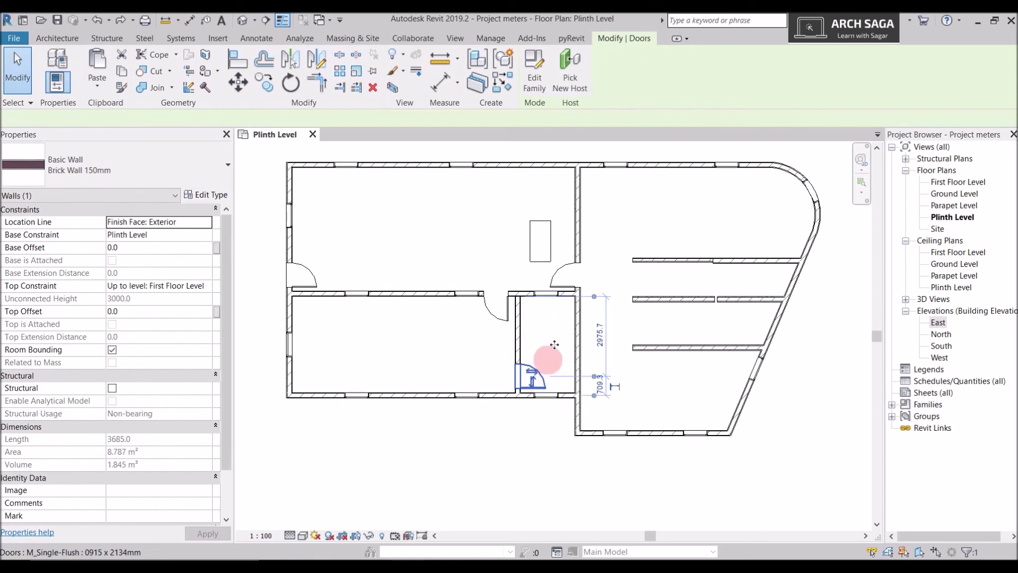
scroll(527, 311, "up", 1)
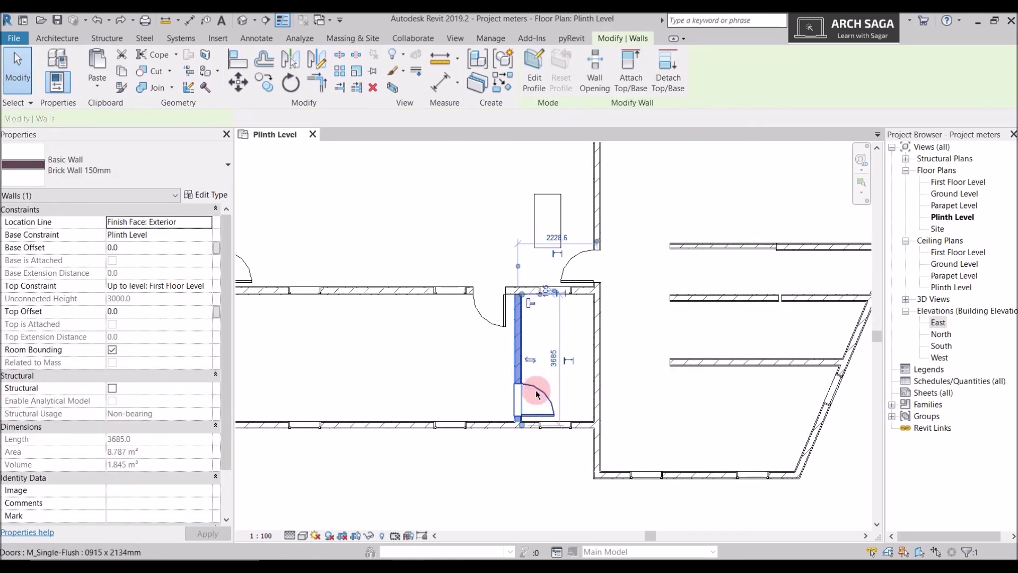
left_click(557, 424, "ctrl")
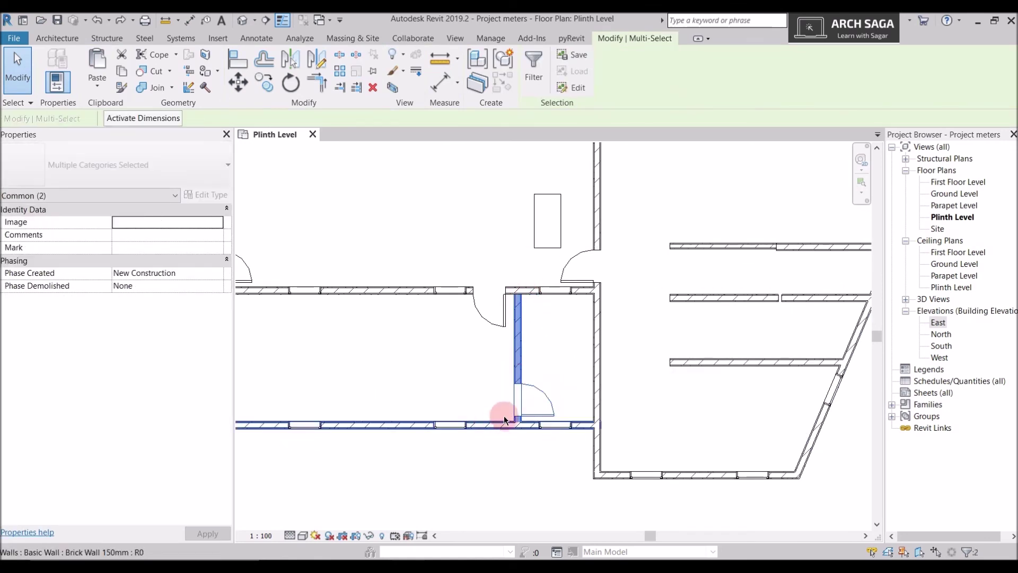
scroll(503, 416, "down", 2)
left_click(471, 315, "ctrl")
left_click(464, 422, "ctrl")
scroll(499, 419, "up", 1)
scroll(562, 345, "down", 1)
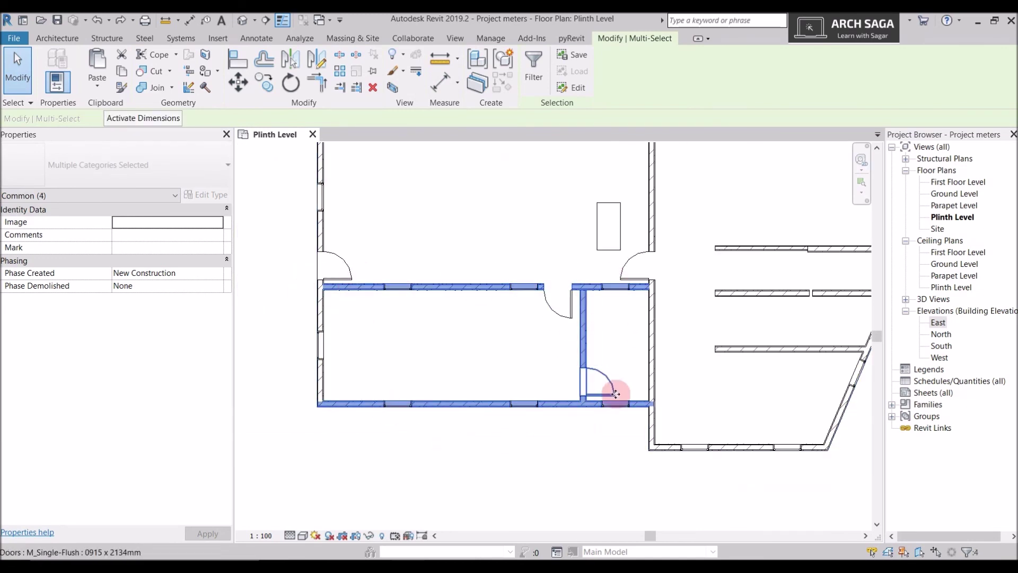
left_click(568, 316, "ctrl")
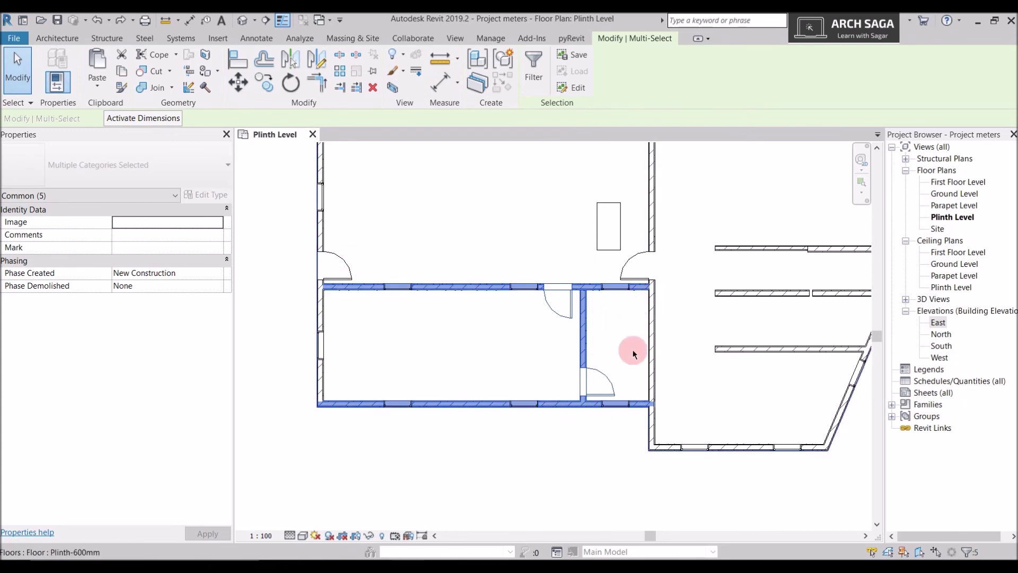
left_click(505, 61)
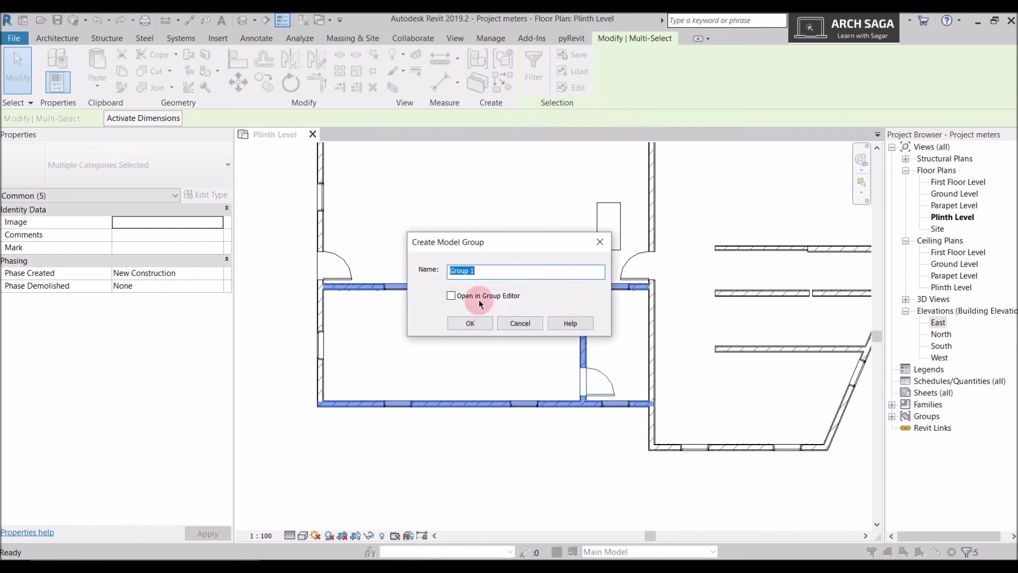
type("ROOM")
key("BackSpace")
key("BackSpace")
type("om 1")
left_click(469, 323)
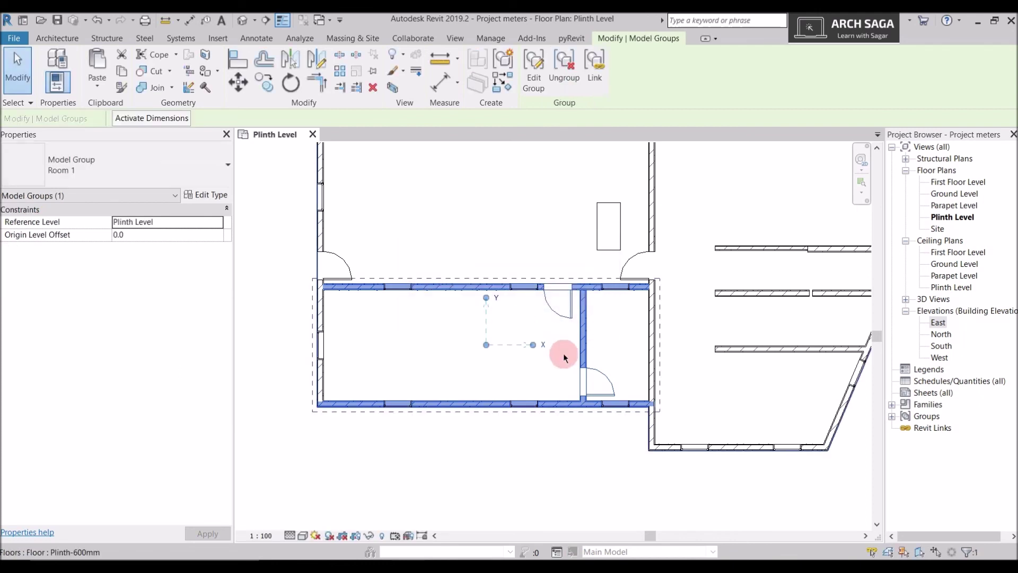
Step: Copy the Room 1 group to the clipboard and paste it aligned to First Floor Level
scroll(450, 326, "down", 2)
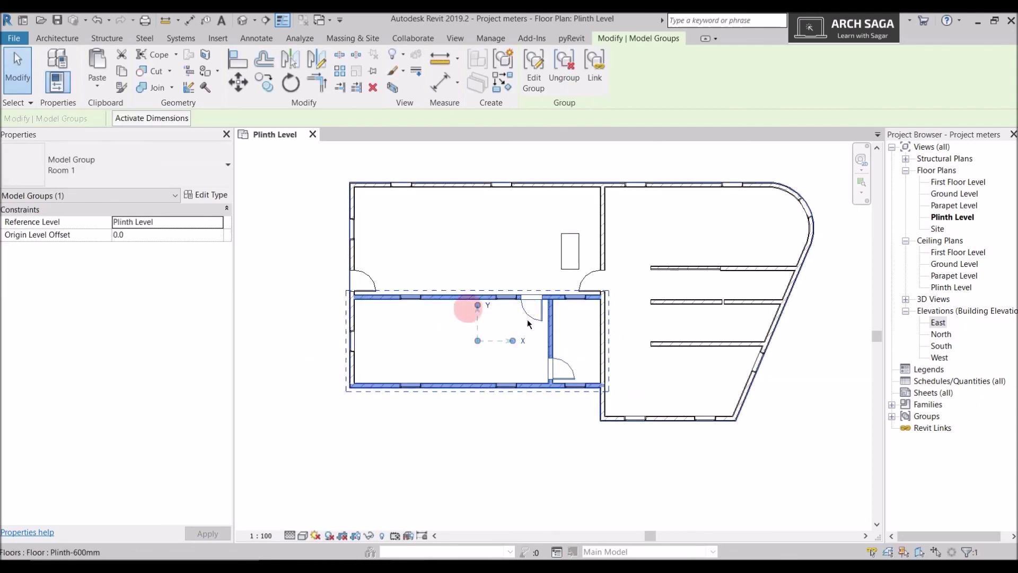
scroll(544, 324, "down", 1)
key("c")
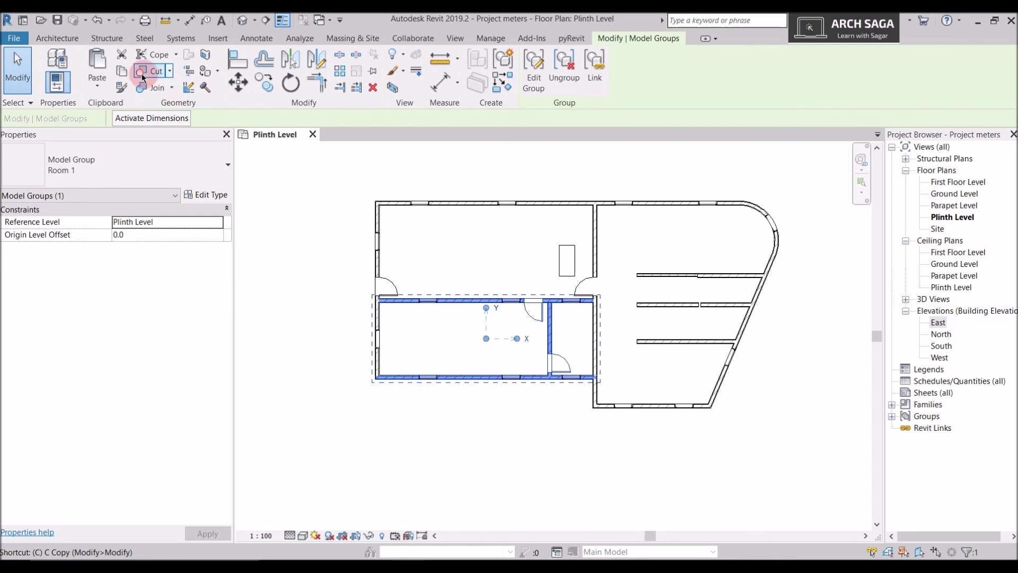
left_click(92, 91)
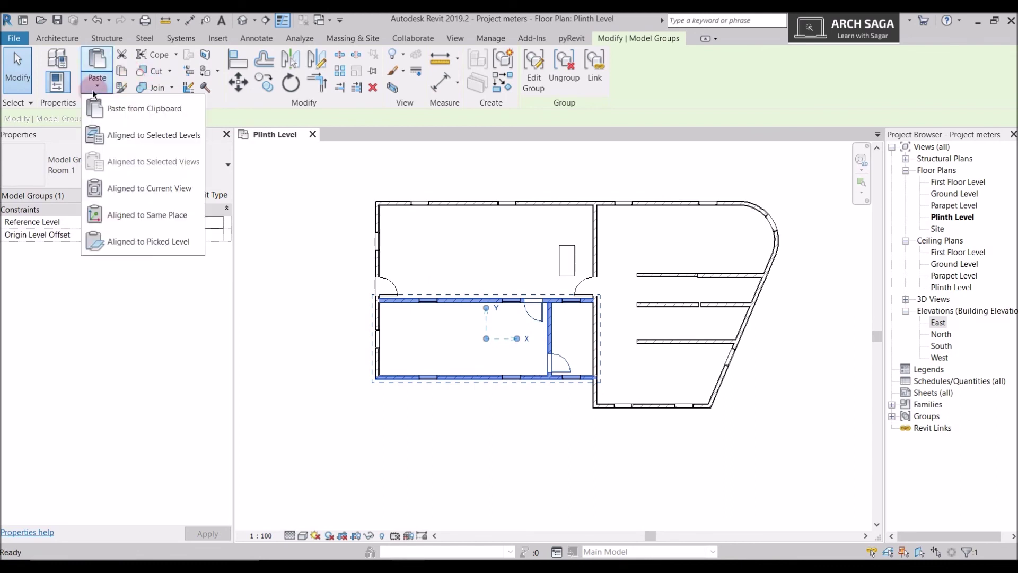
left_click(152, 136)
left_click(498, 380)
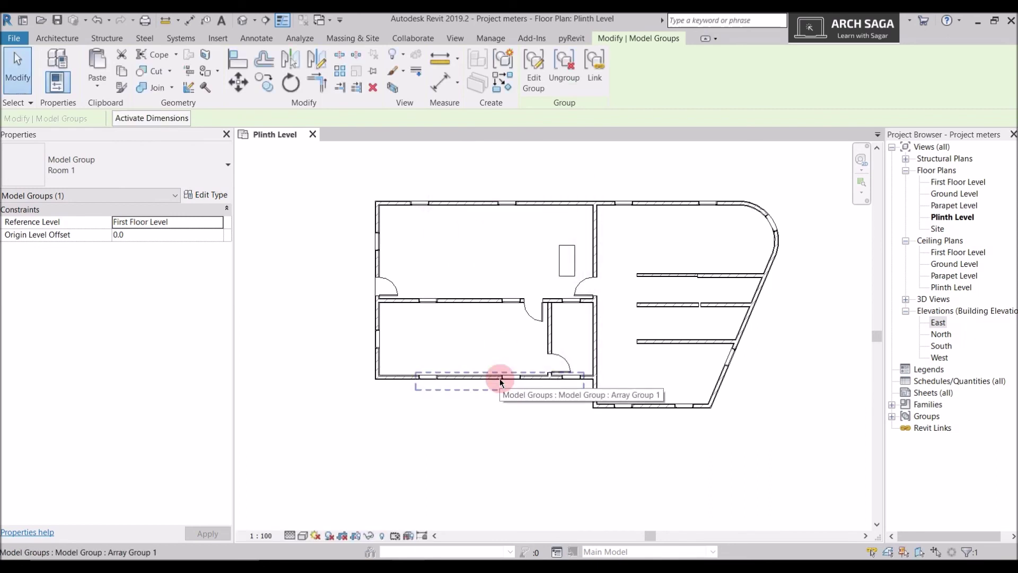
Step: Examine the pasted Room 1 group on the upper floor in the default 3D view, and close that view
scroll(415, 165, "down", 2)
middle_click_drag(428, 185, 471, 330)
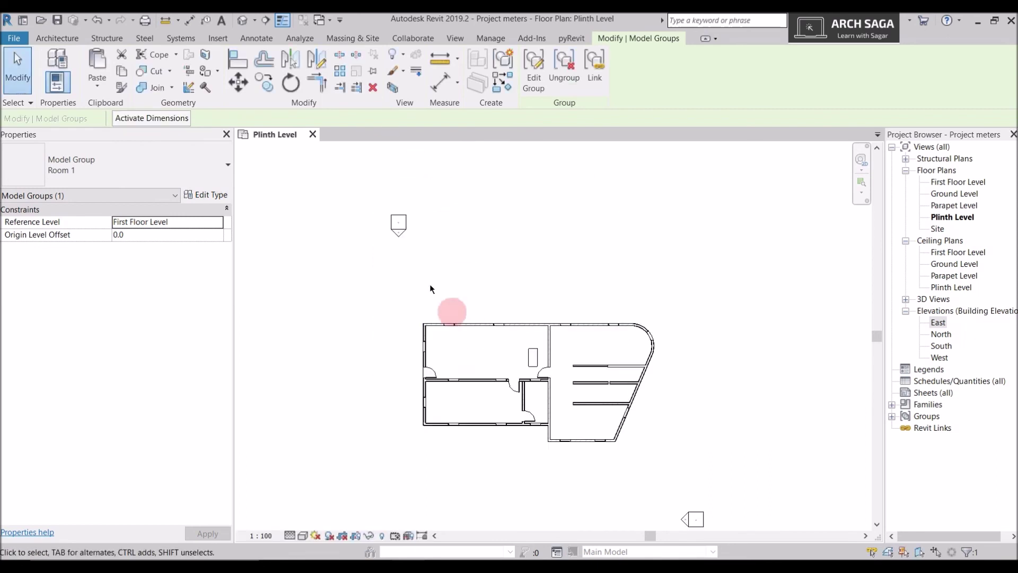
left_click(243, 21)
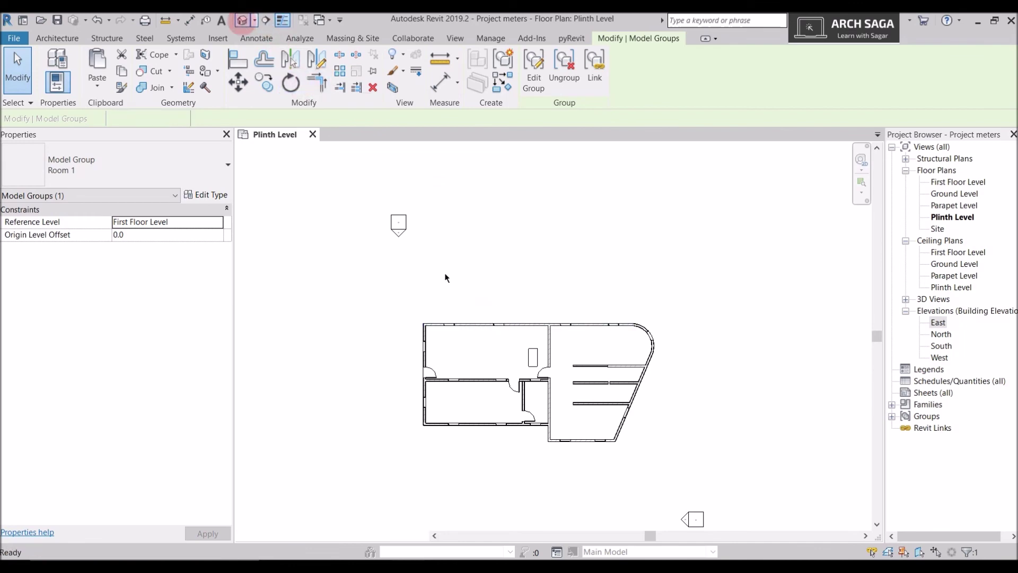
middle_click_drag(513, 349, 597, 314, "shift")
left_click(508, 314)
scroll(507, 314, "up", 1)
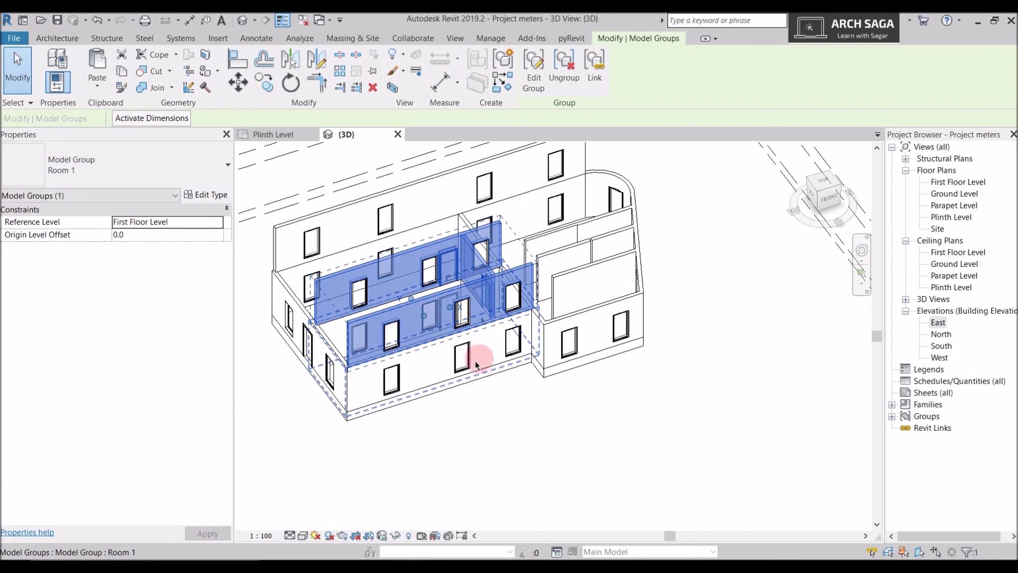
scroll(416, 311, "down", 2)
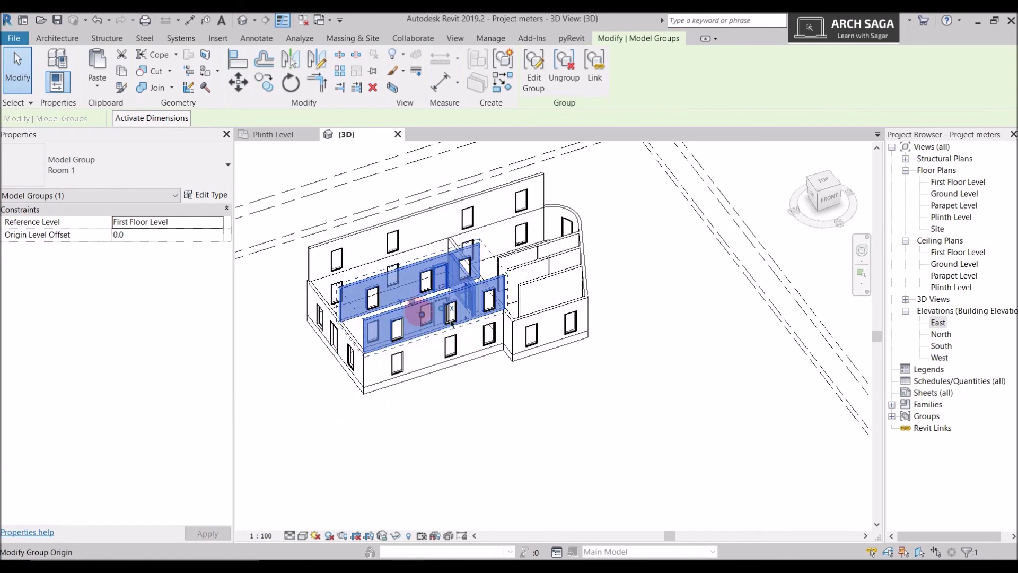
left_click(397, 134)
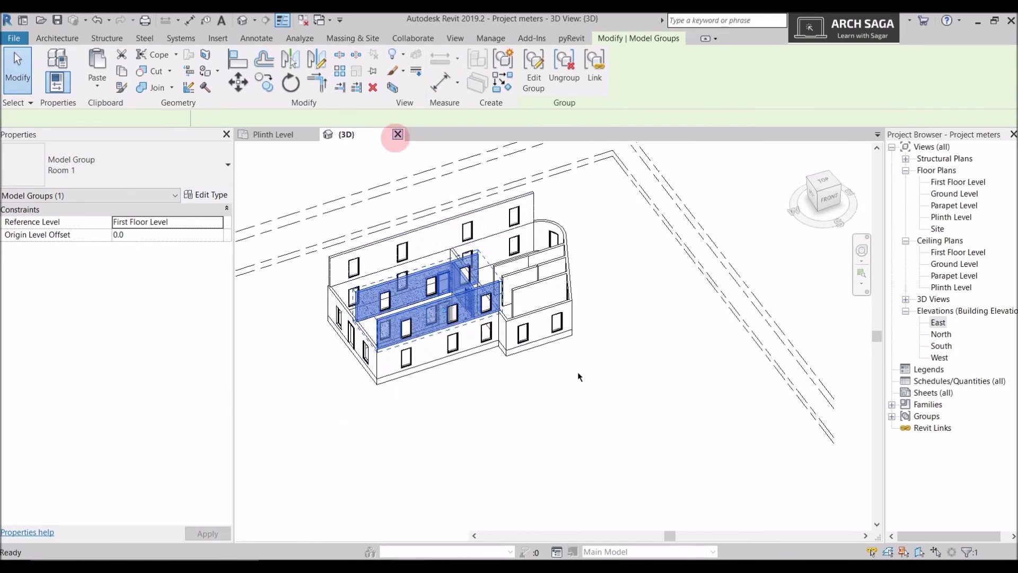